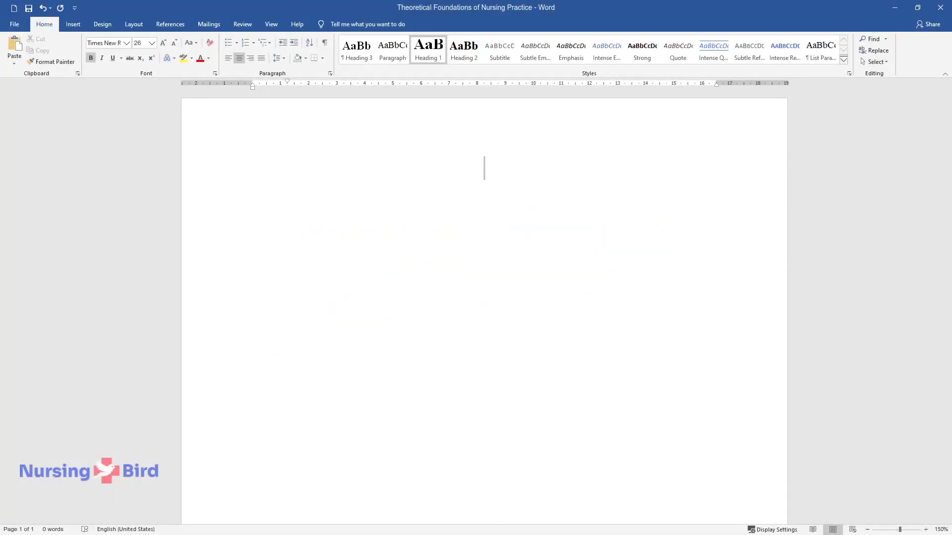
Type the title 'Theoretical Foundations of Nursing Practice' as a bold, centred Heading 1
text(Theoretical )
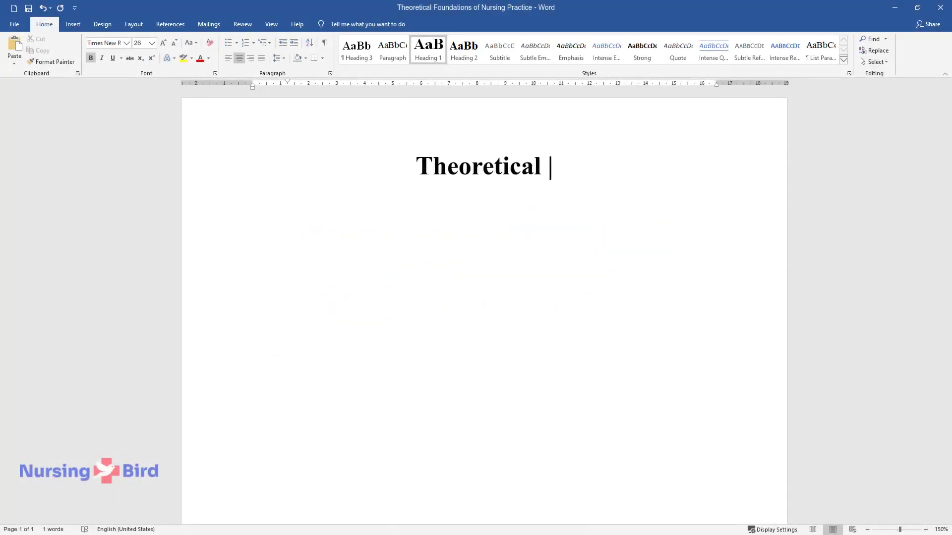
text(Foundations of Nursing Practice)
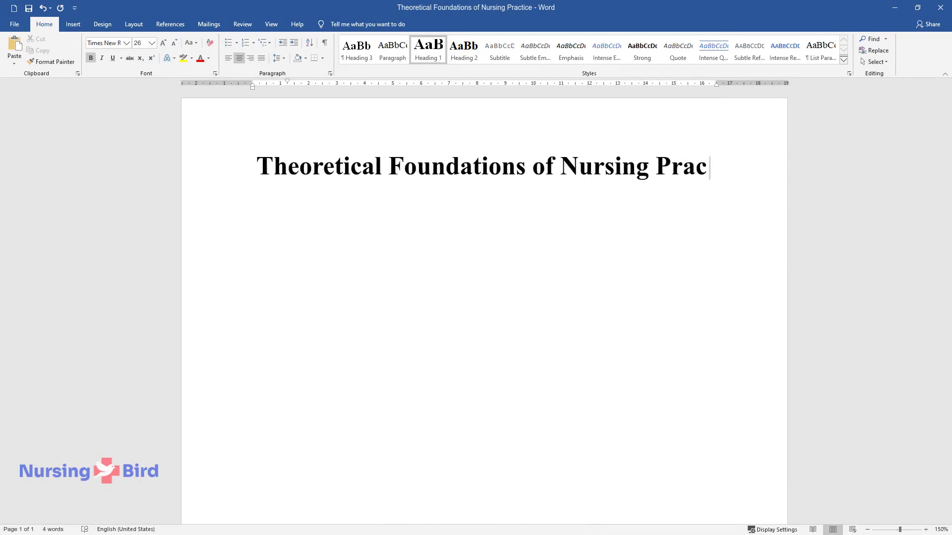
Add an 'Introduction' heading below the title
key(Return)
text(Introduction)
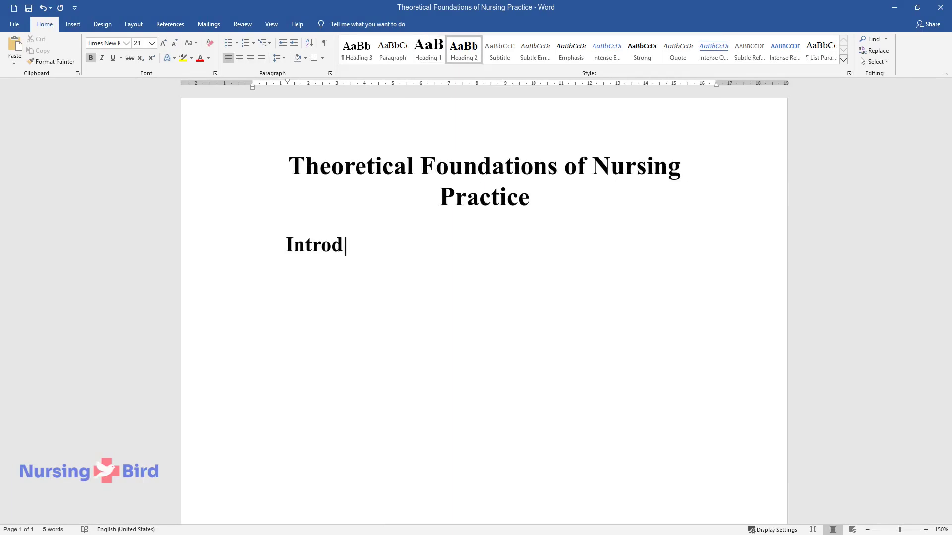
key(Return)
Write the introductory paragraph on nursing as a theory-driven, evidence-based discipline
text(Any pr)
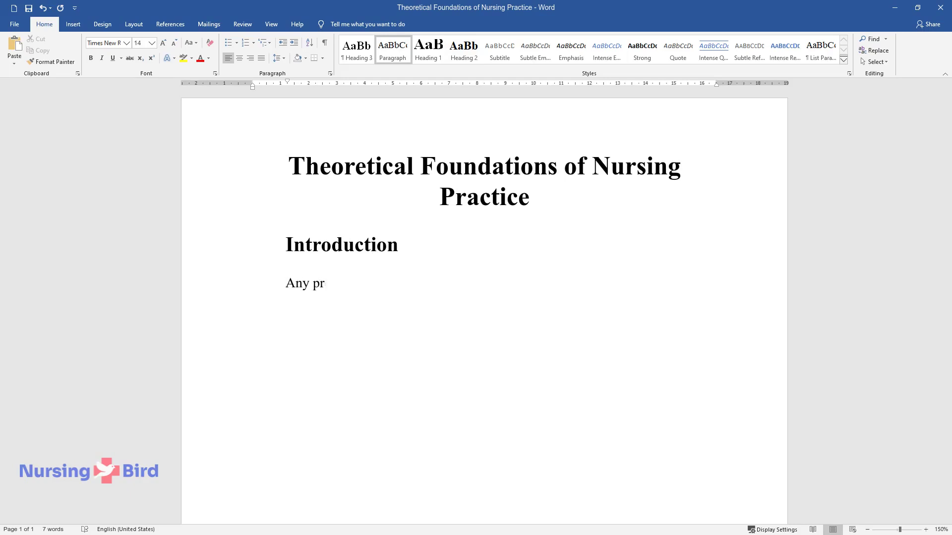
text(ofessional discipline is theory-dri)
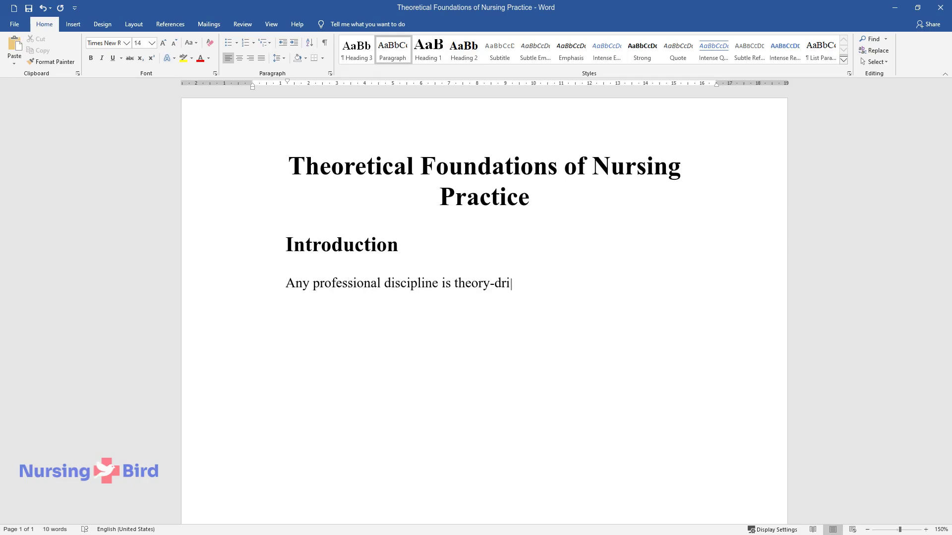
text(ven and evidence-based including n)
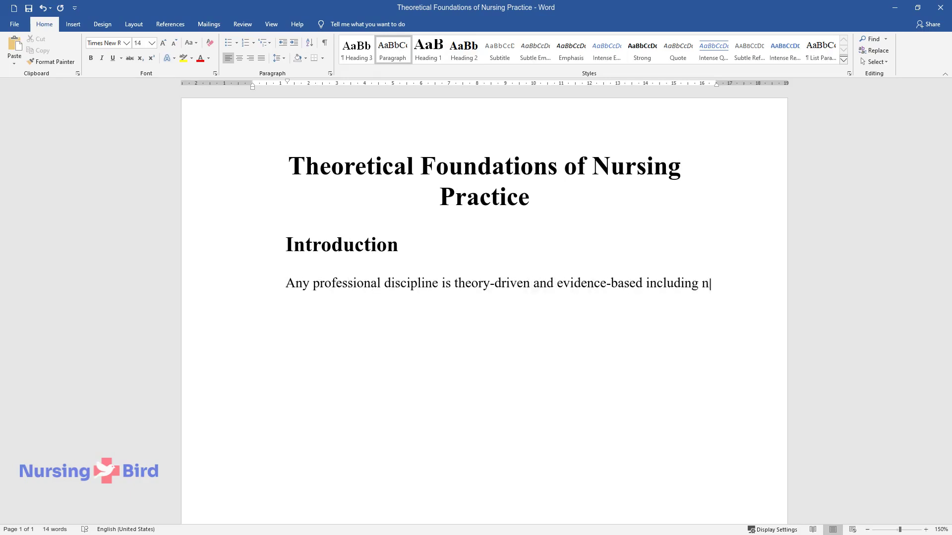
text(ursing practice. Thus, a theoretica)
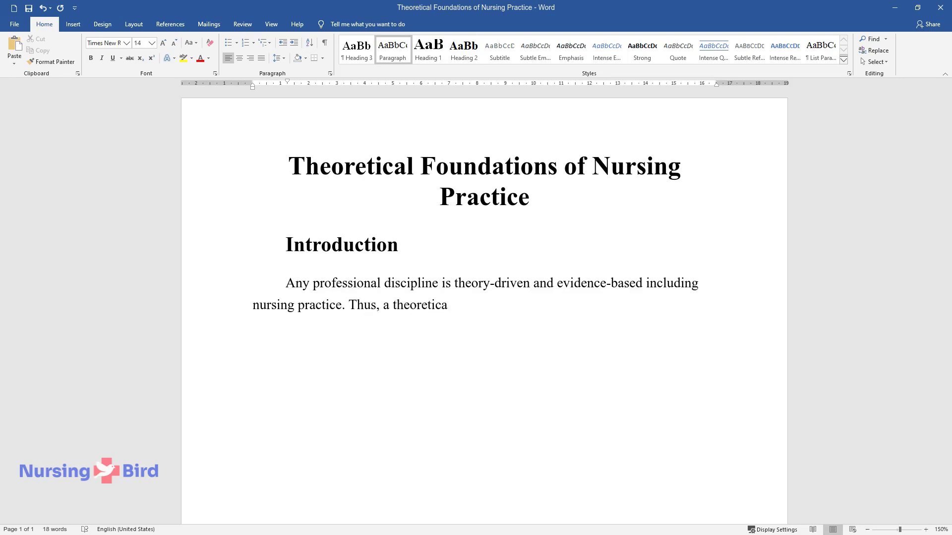
text(l framework is designed to explain)
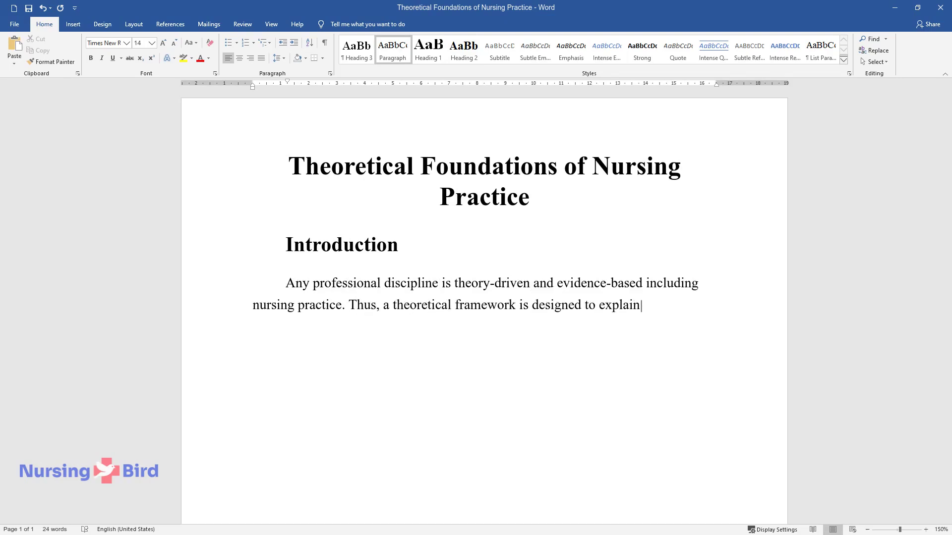
text( the phenomena observed in nursing )
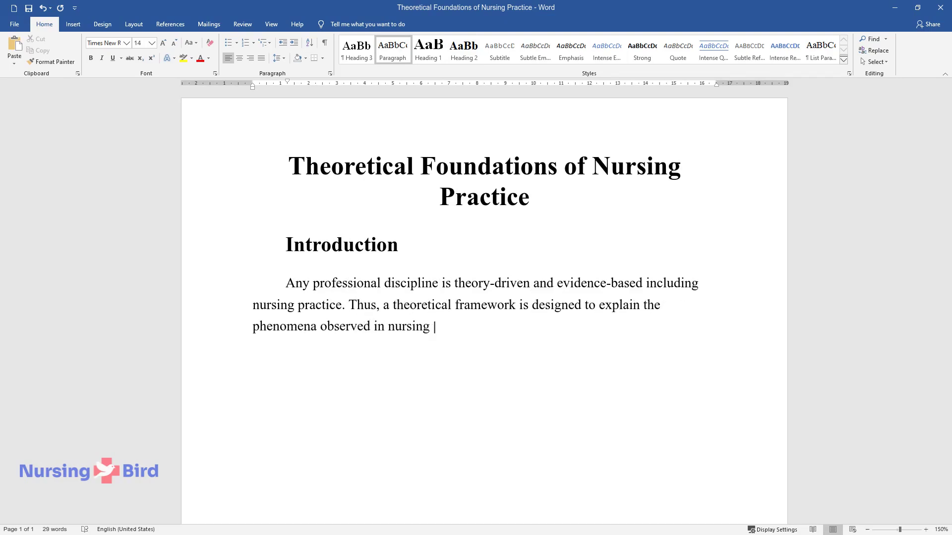
text(practice and organize knowledge ab)
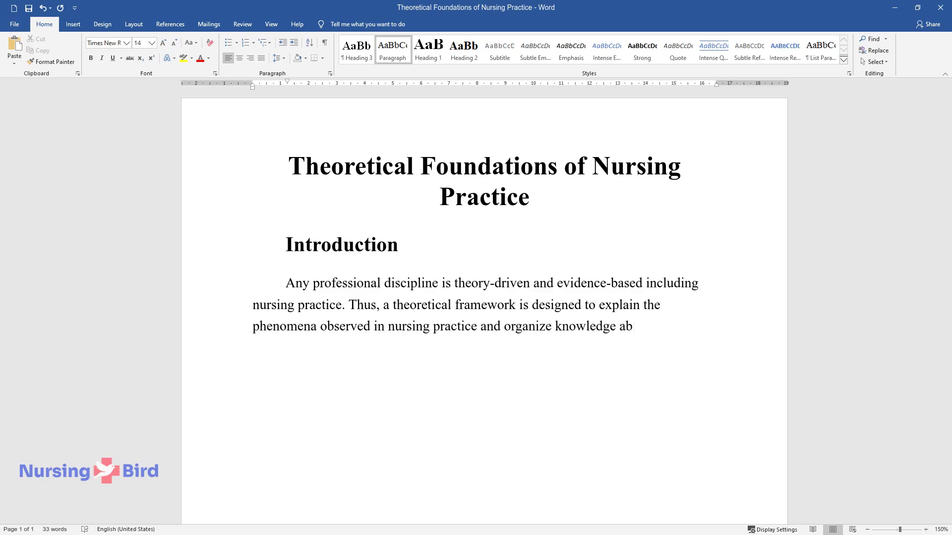
text(out them. The nursing theory uses concepts,)
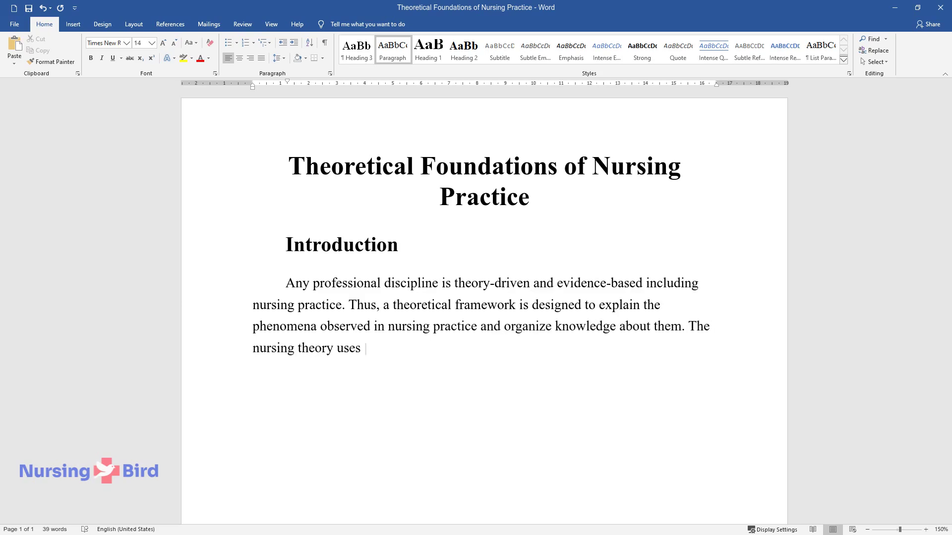
text( propositions, and assumpt)
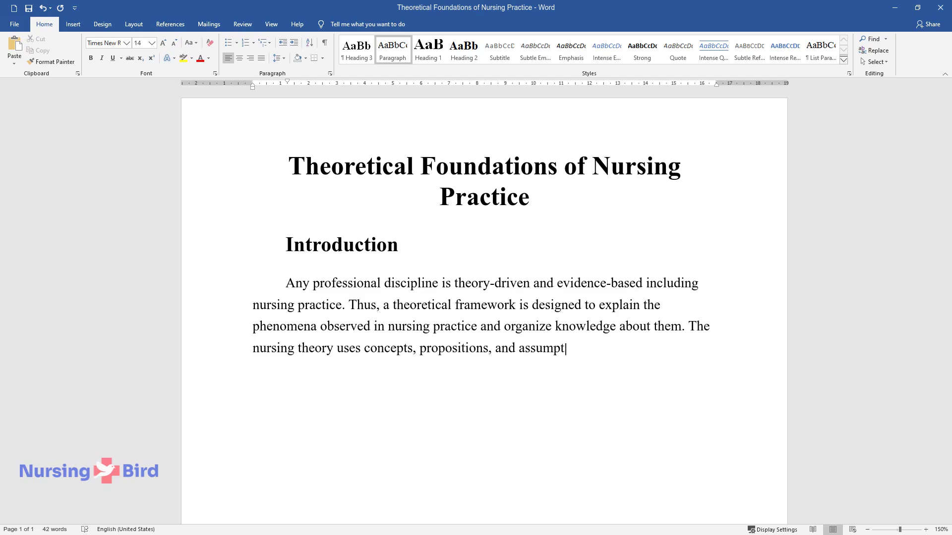
text(ions to describe, explain)
scroll(483, 232, down, 2)
text(, and predict the phenomena observe)
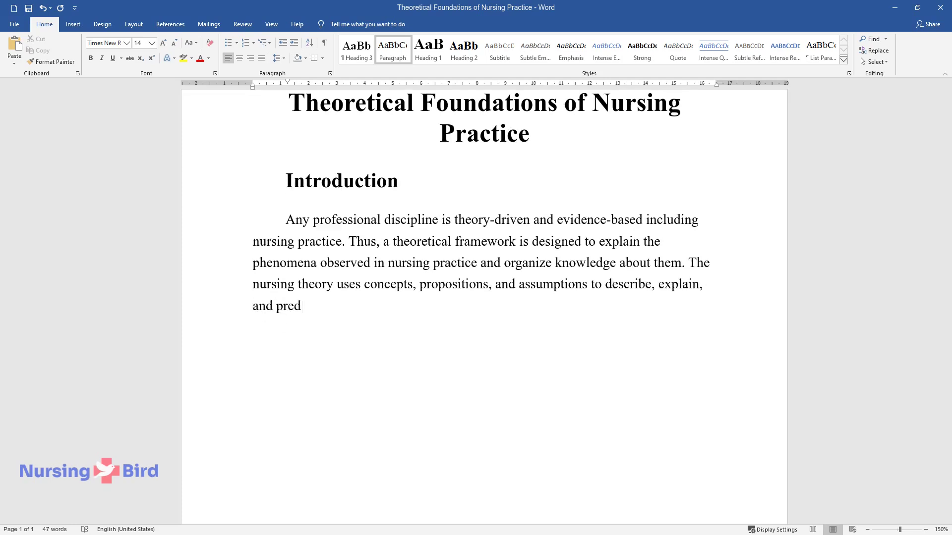
text(d in prac)
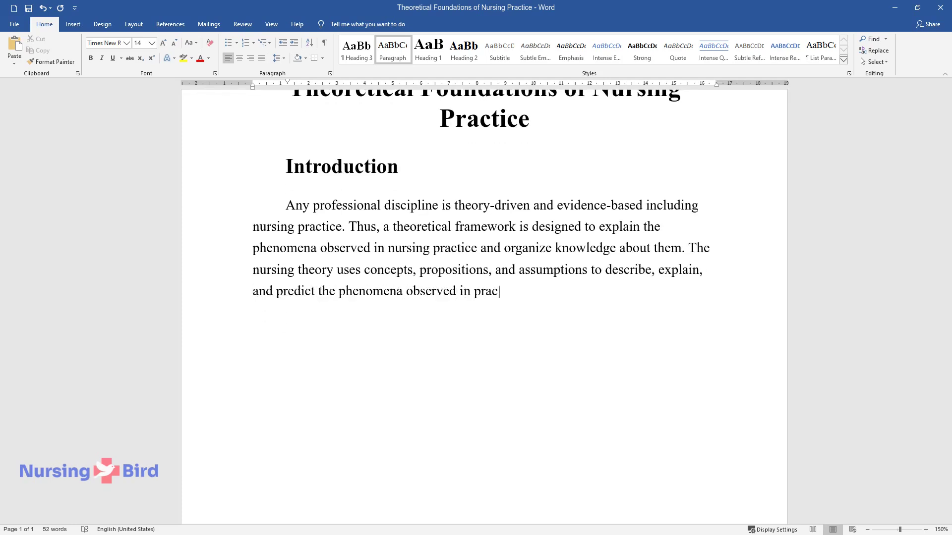
text(tice and prescribe nursing care. Wi)
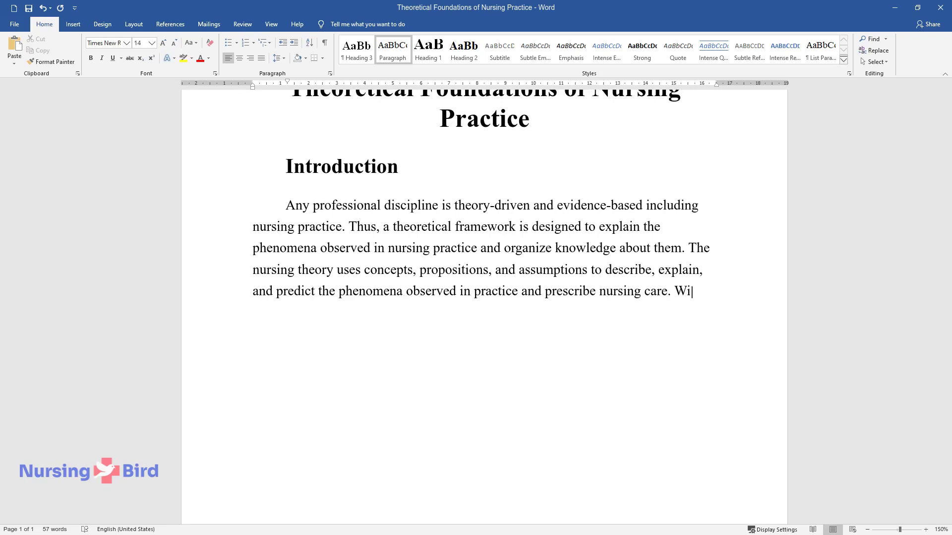
text(th the help of a scientific approa)
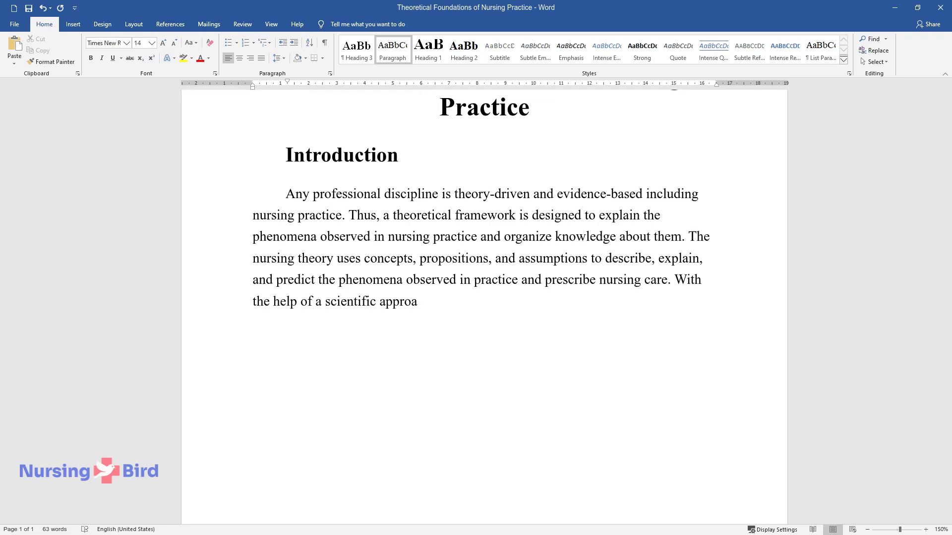
text(ch, researchers can determine in w)
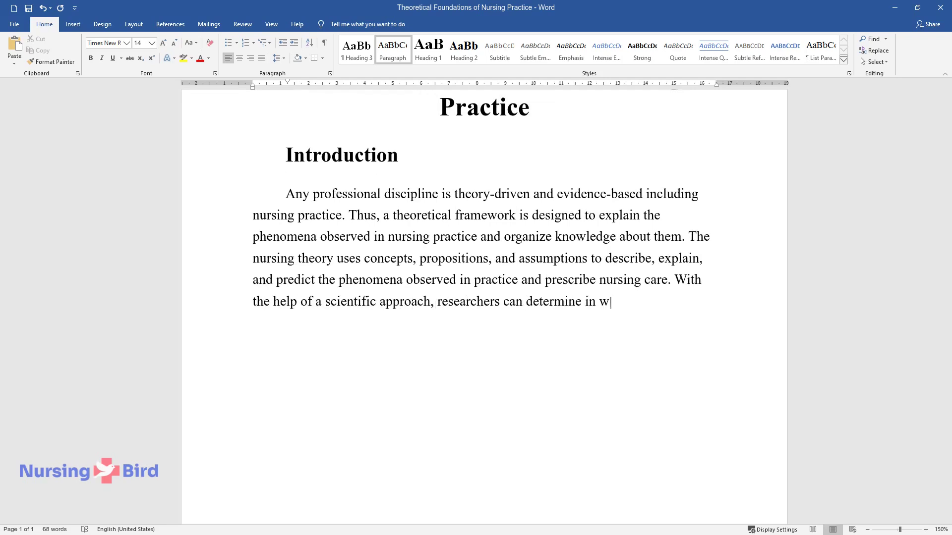
text(hich direction the discipline shoul)
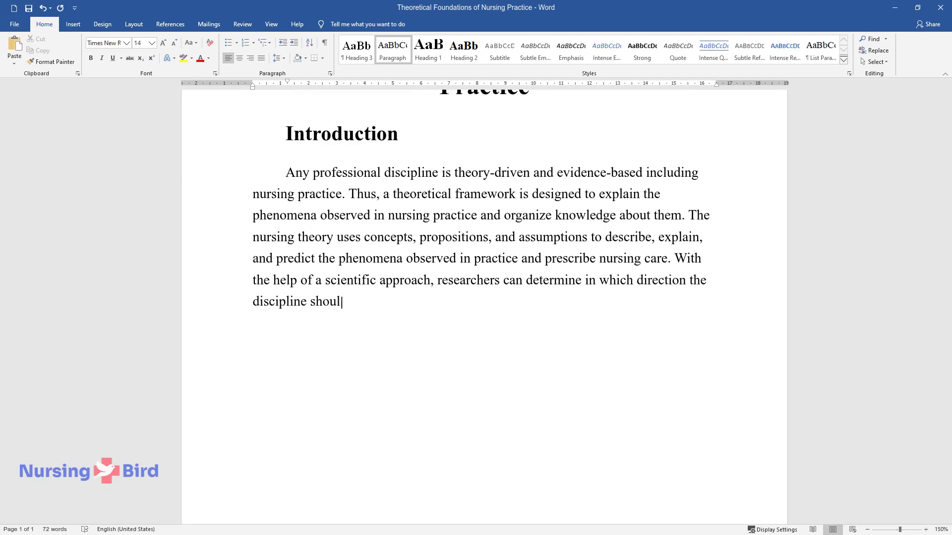
text(d develop and accumulate knowledge)
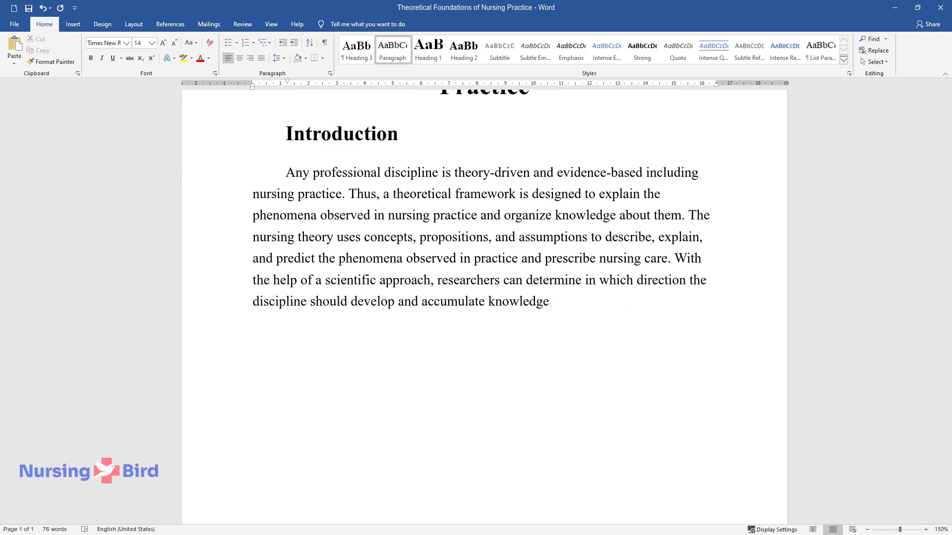
text(. In other words, theory helps dete)
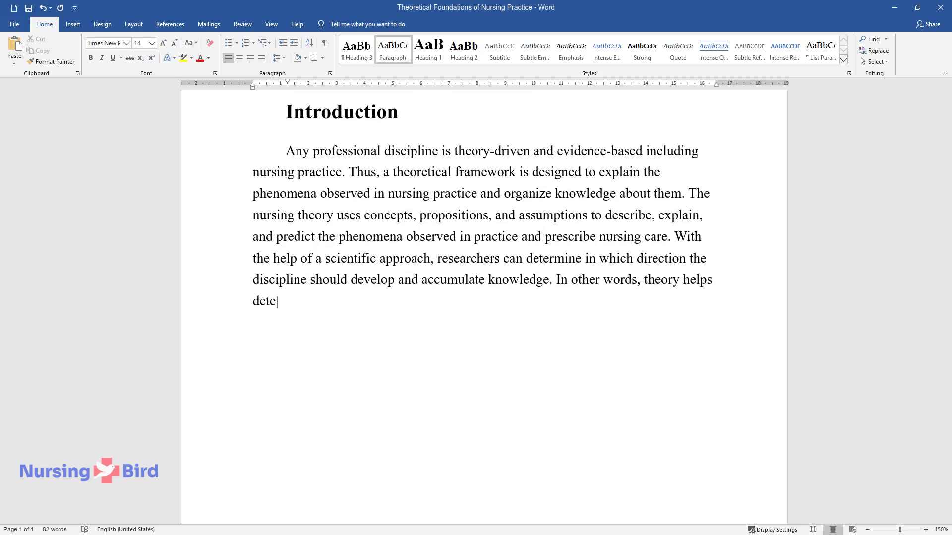
text(rmine what is already known and wh)
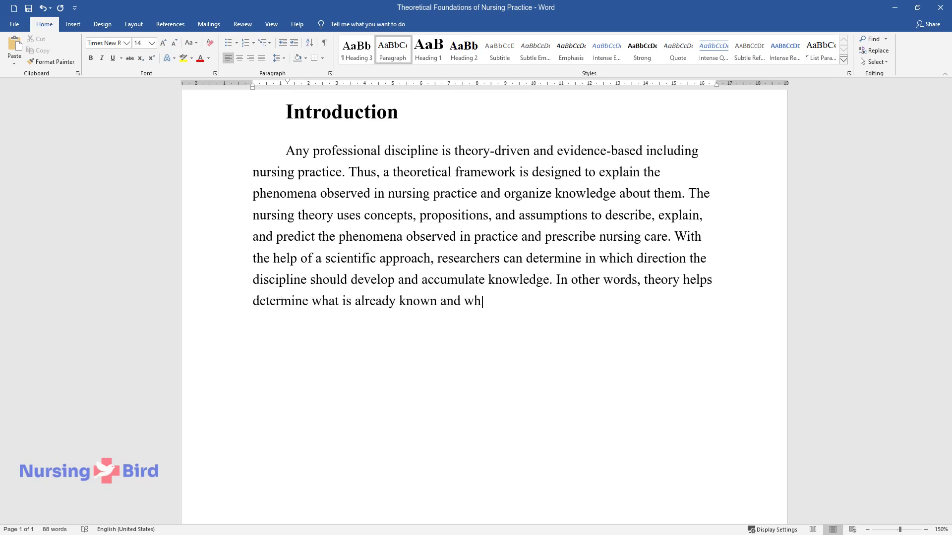
text(at is needed to be learned in futur)
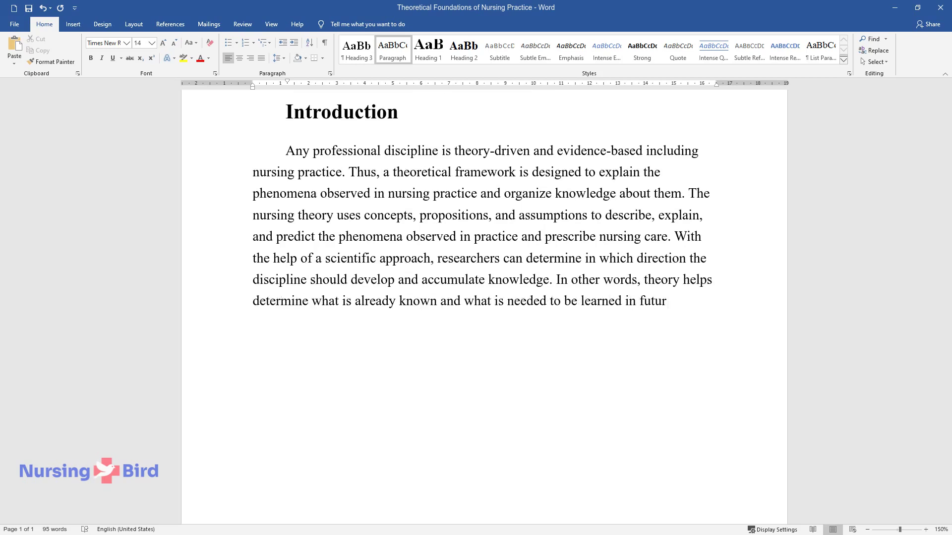
text(e research. The terms described in)
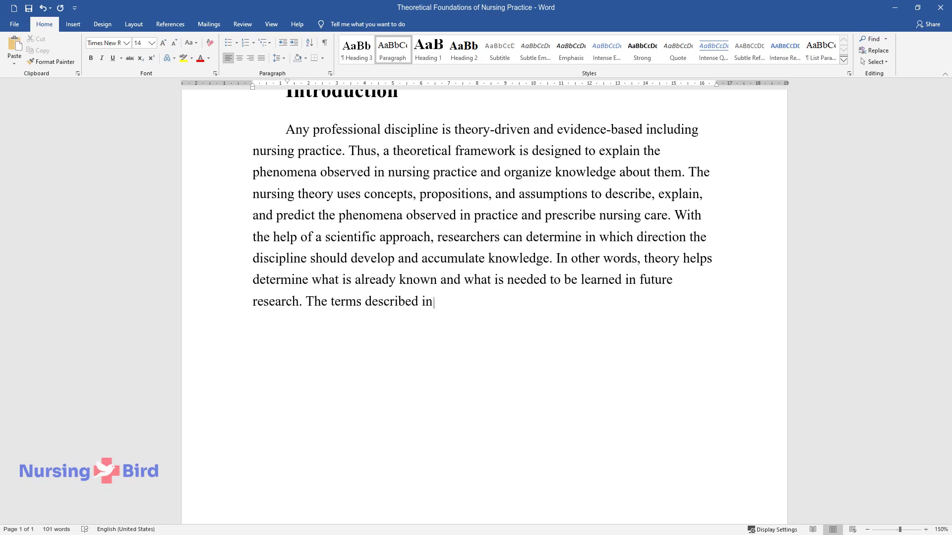
text( the paper are the tools for the formation of the theoretical)
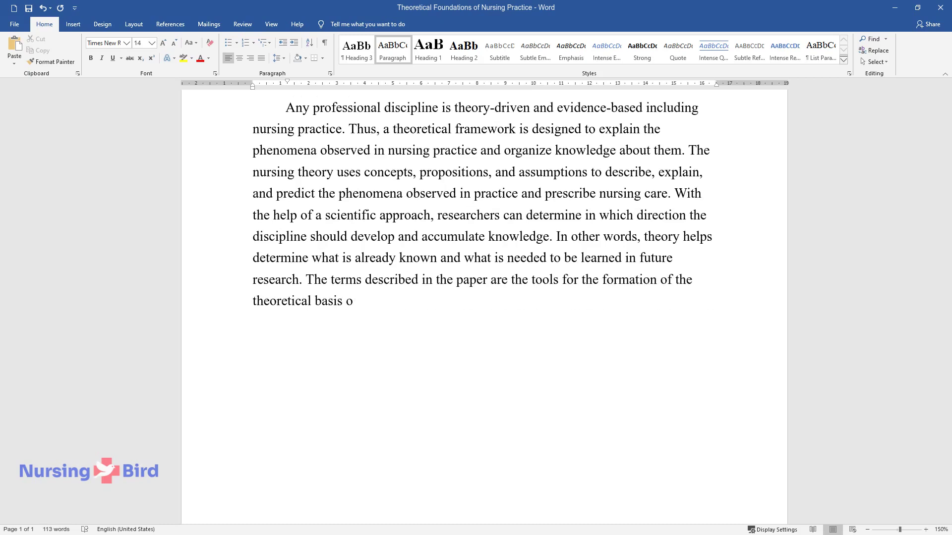
text( basis of the discipline.)
key(Return)
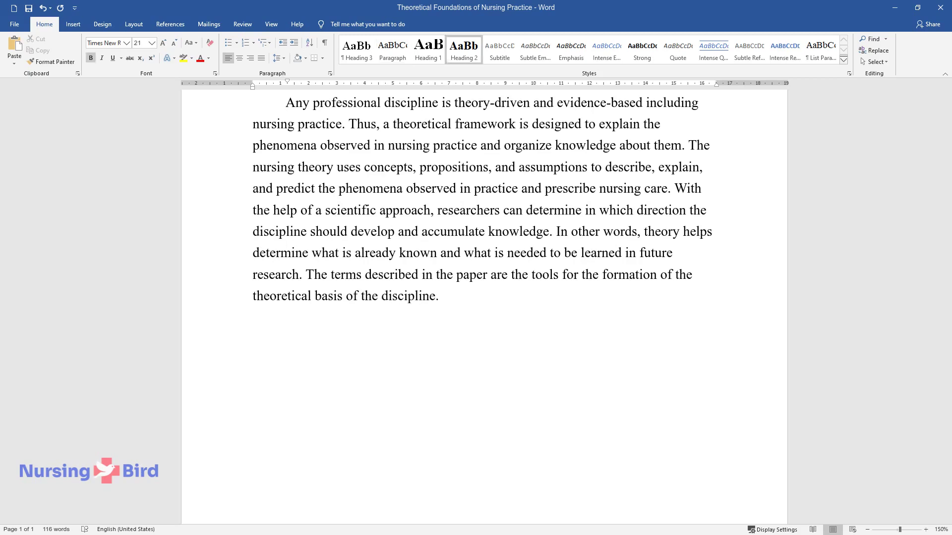
Add the 'Terms Definitions' heading and its paragraph on nursing research, phenomena and middle-range theory
text(Terms Definitions)
key(Return)
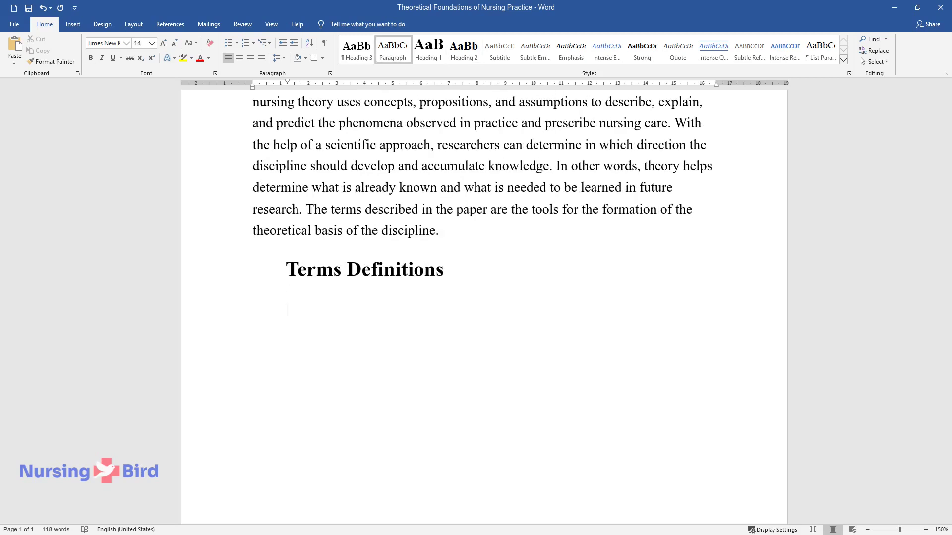
text(Like any oth)
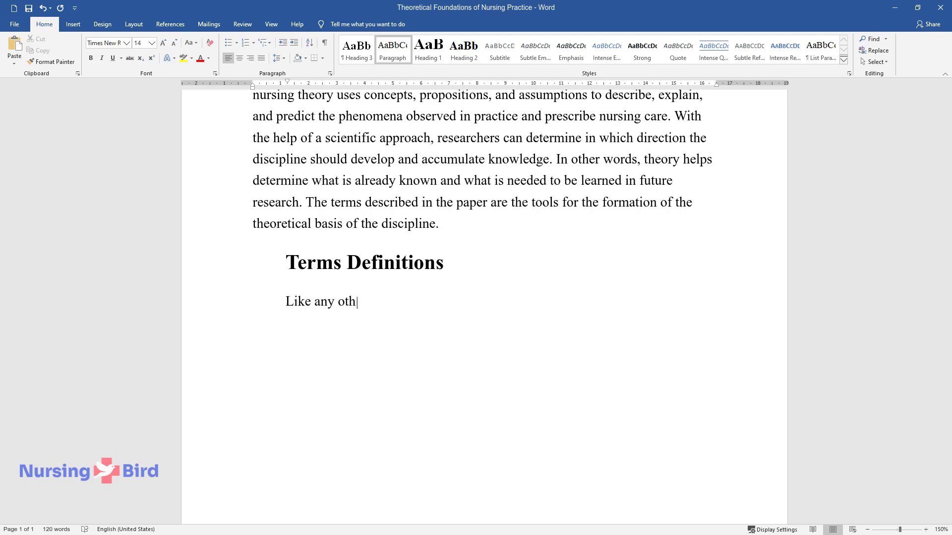
text(er medical field, nursing is founded)
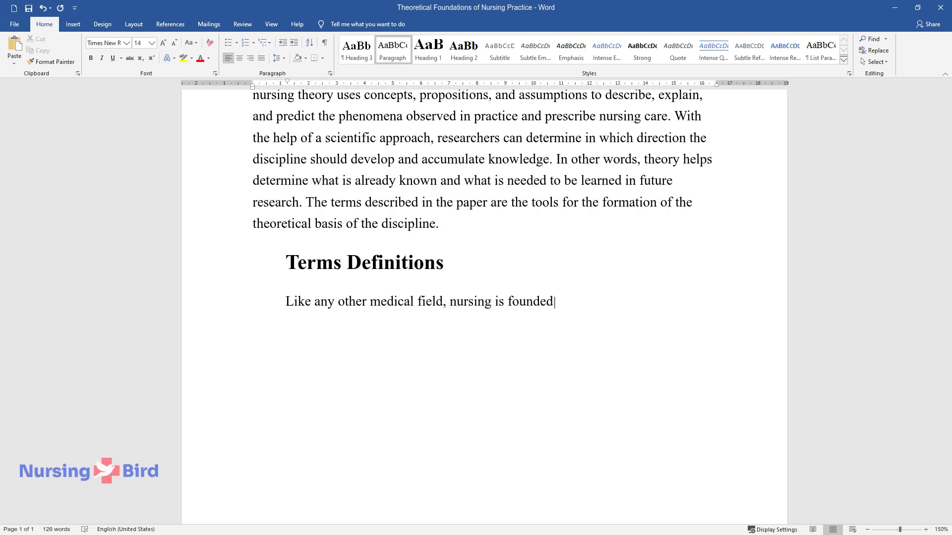
text( on research and theory. The basis)
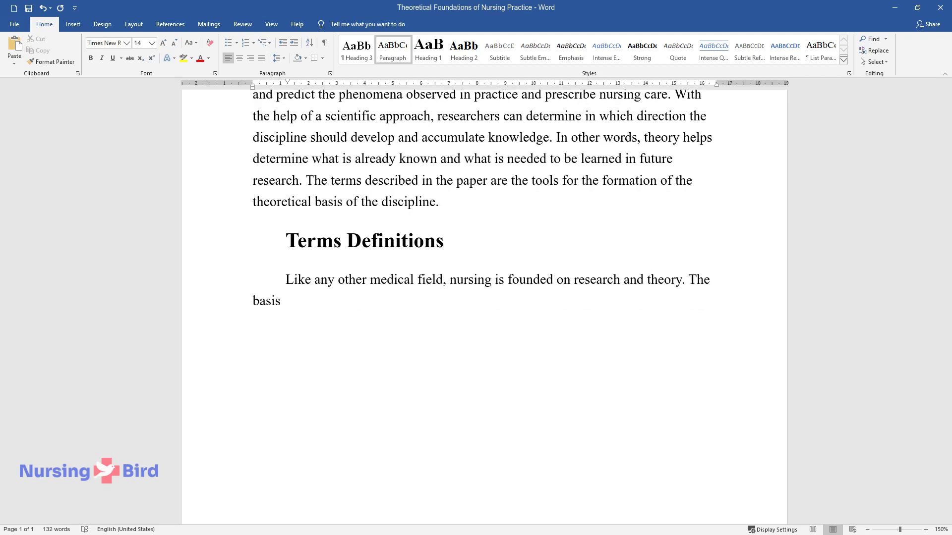
text( and starting point for the creatio)
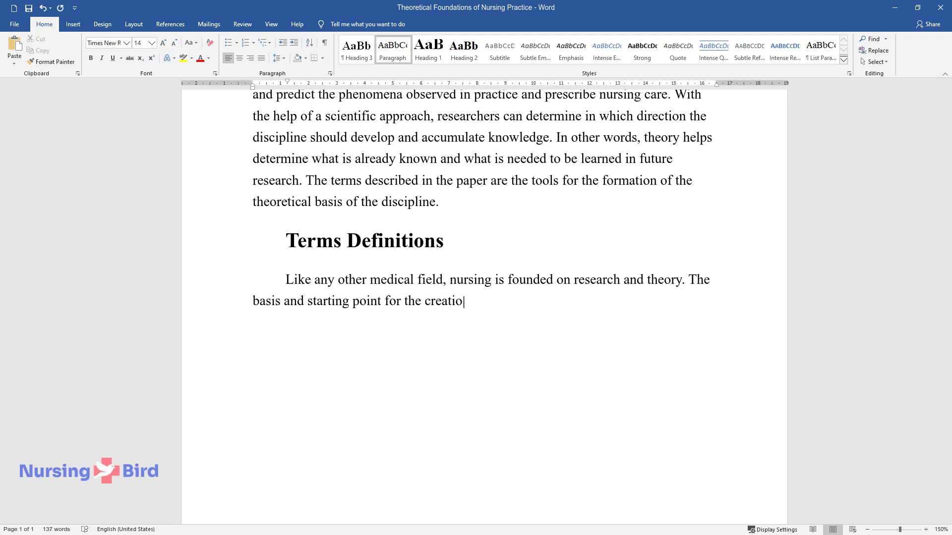
text(n of a theory is the discovery and)
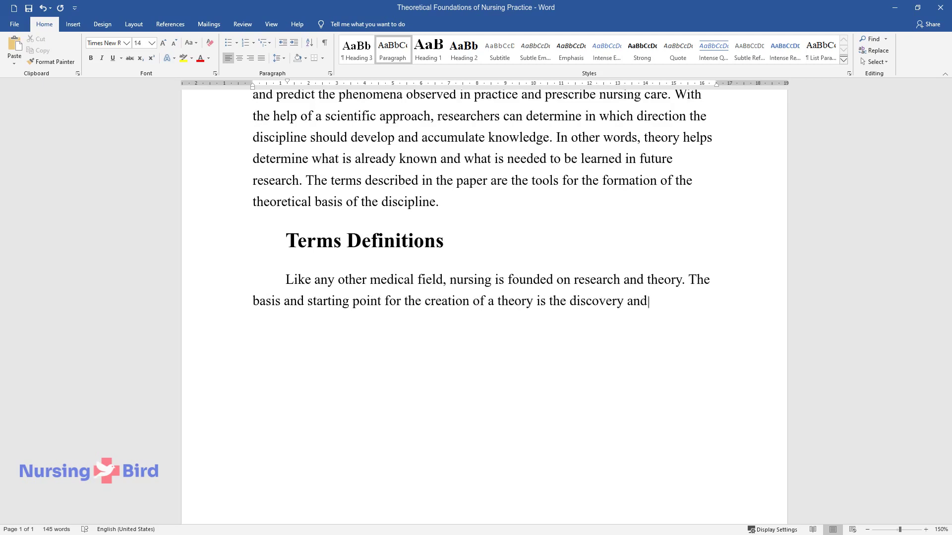
text( observation of the phenomenon. The middle-)
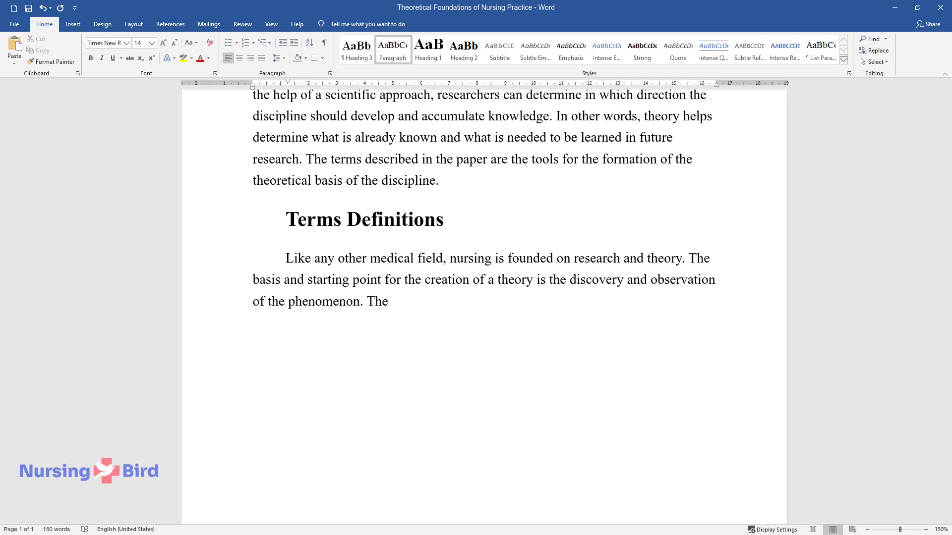
text(range theory implies the p)
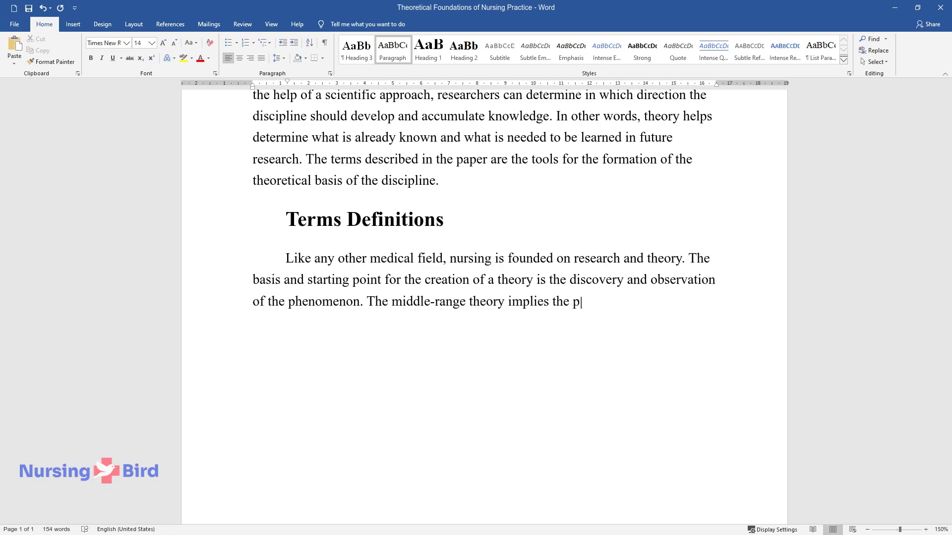
text(resence of a certain statement, whi)
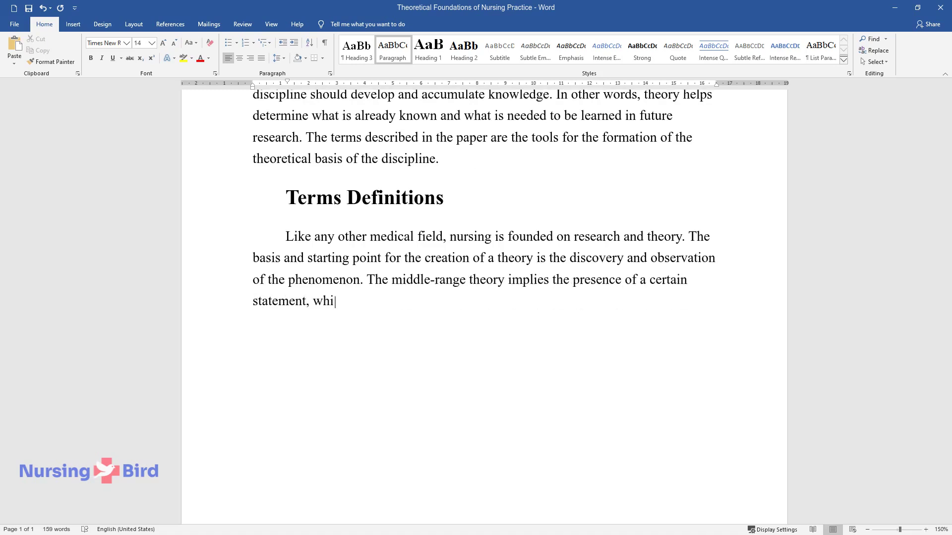
text(ch was formed on the basis of an e)
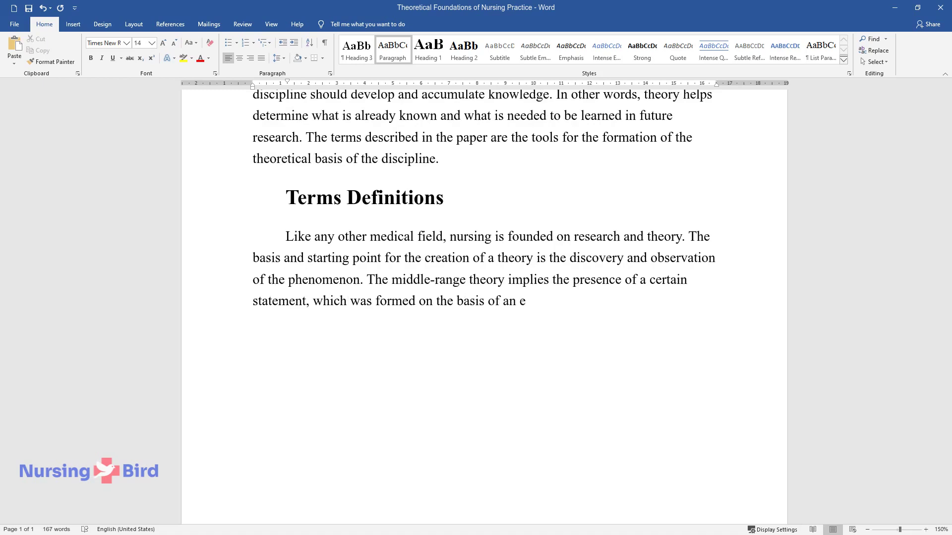
text(mpirical phenomenon, and then tested by experimental)
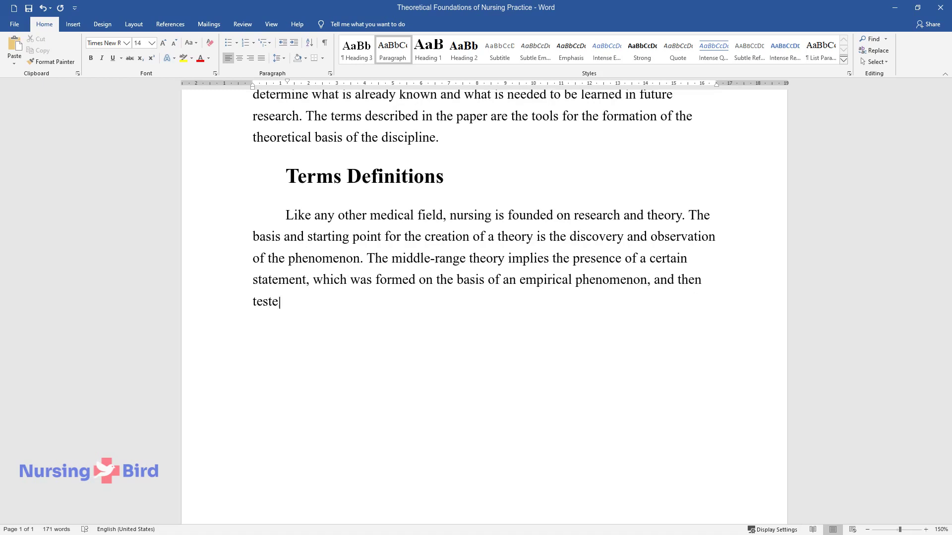
text( data. The phenom)
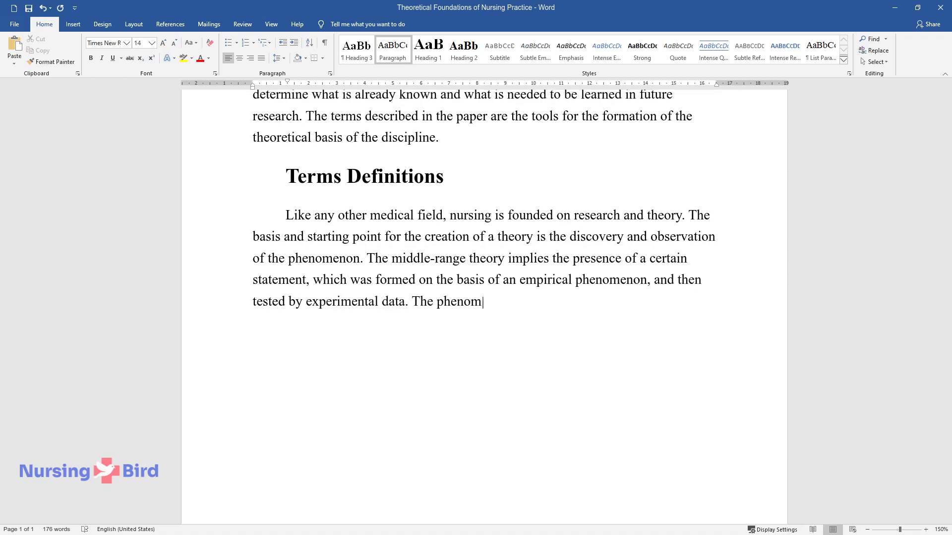
text(enon is rooted in personal experien)
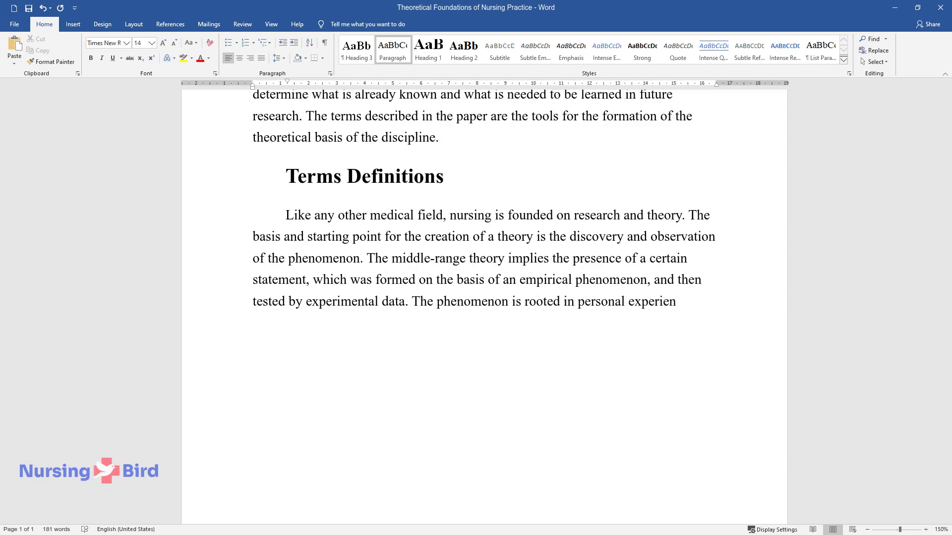
text(ce or perception, and, therefore, )
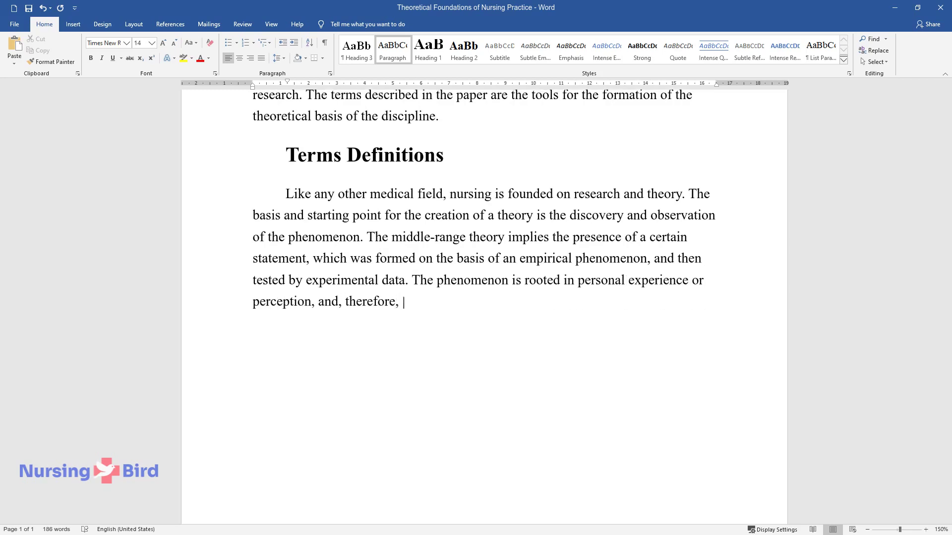
text(must be supported by data to constr)
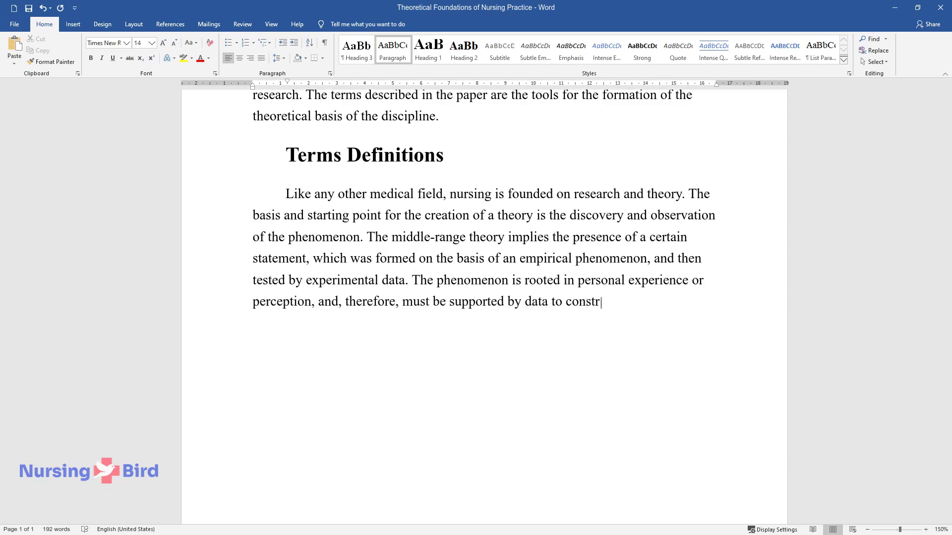
text(uct a theory. Thus, the term provi)
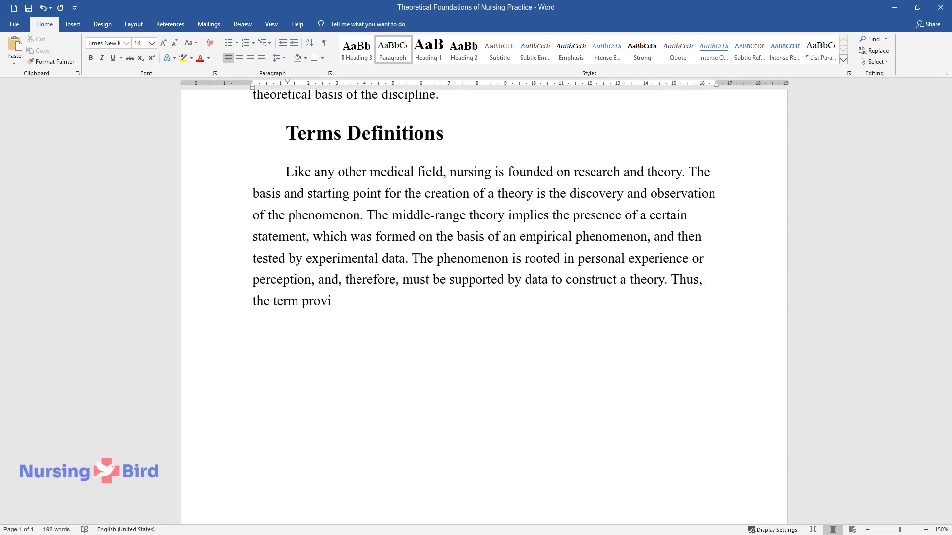
text(des a description or label given to)
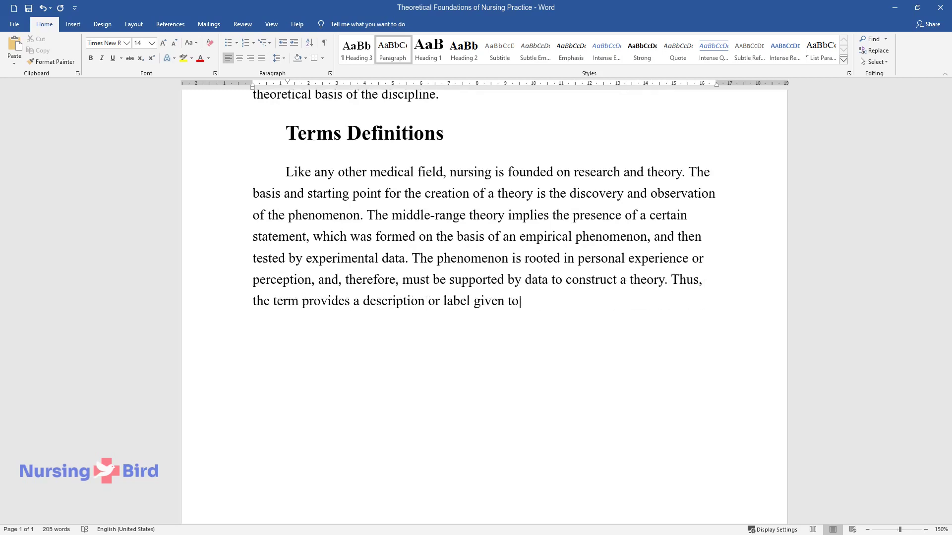
text( an event or response to it. The )
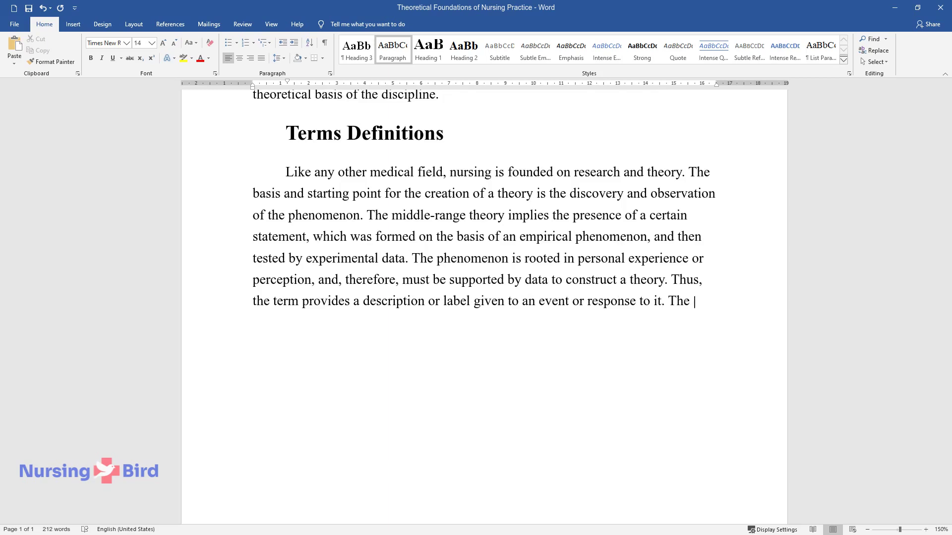
text(basis of the theory is the observat)
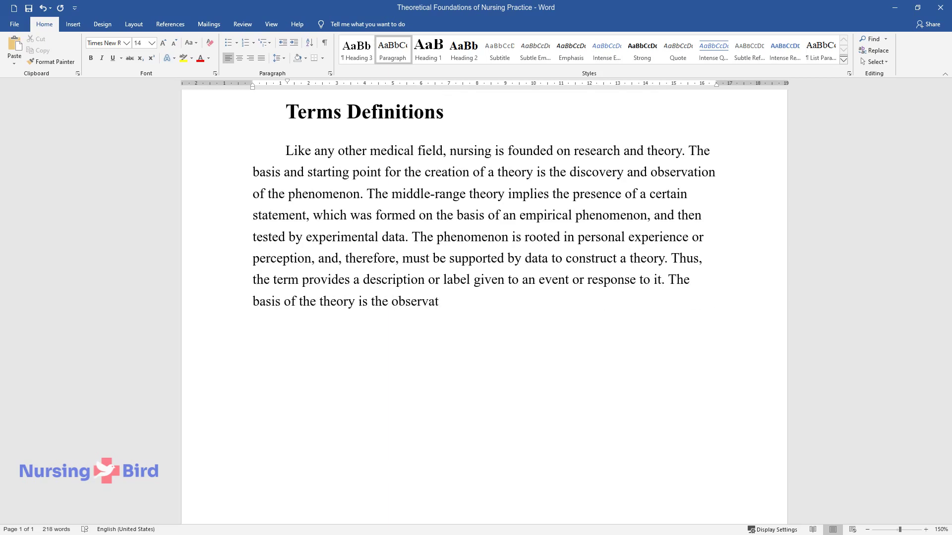
text(ion of a certain phenomenon, and th)
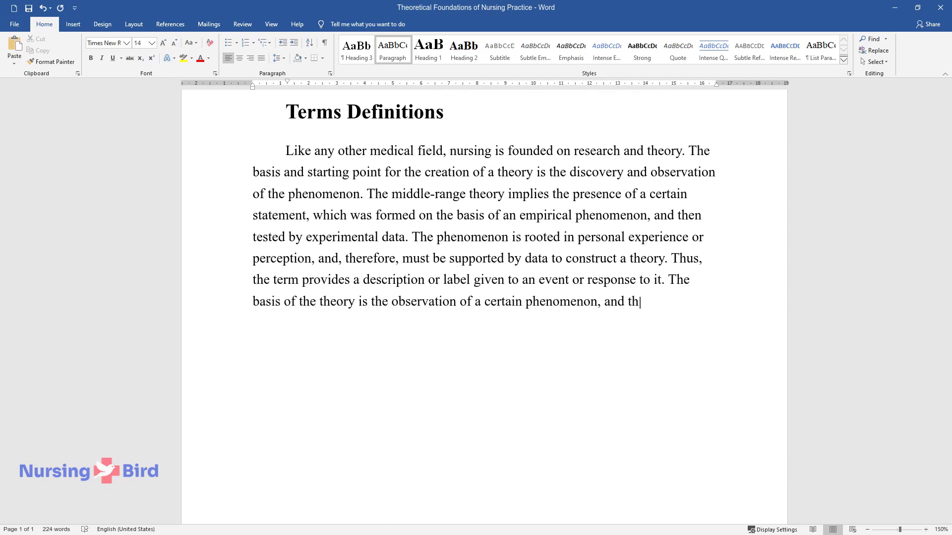
text(e goal of the the)
text(ory is its explanation. Thus, a phenomenon is an eve)
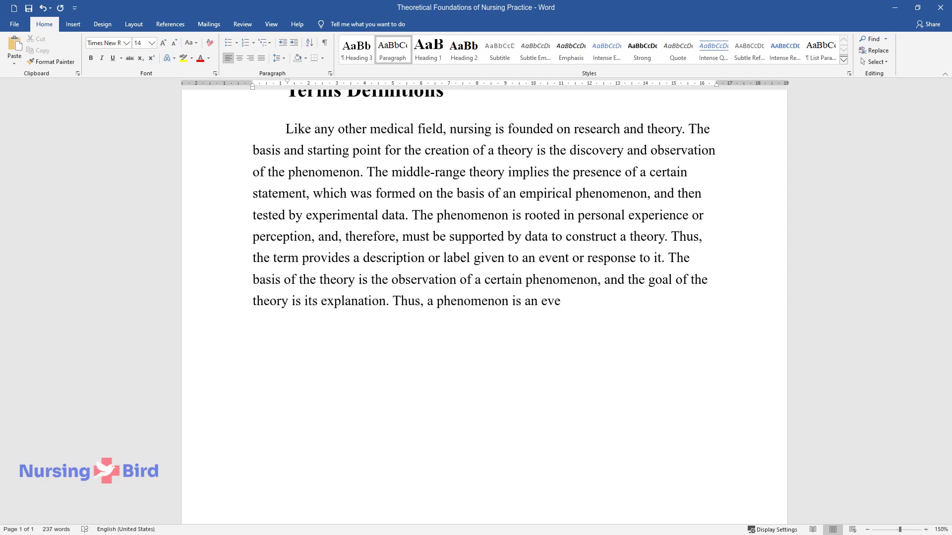
text(nt that is of interest to the researcher and makes o)
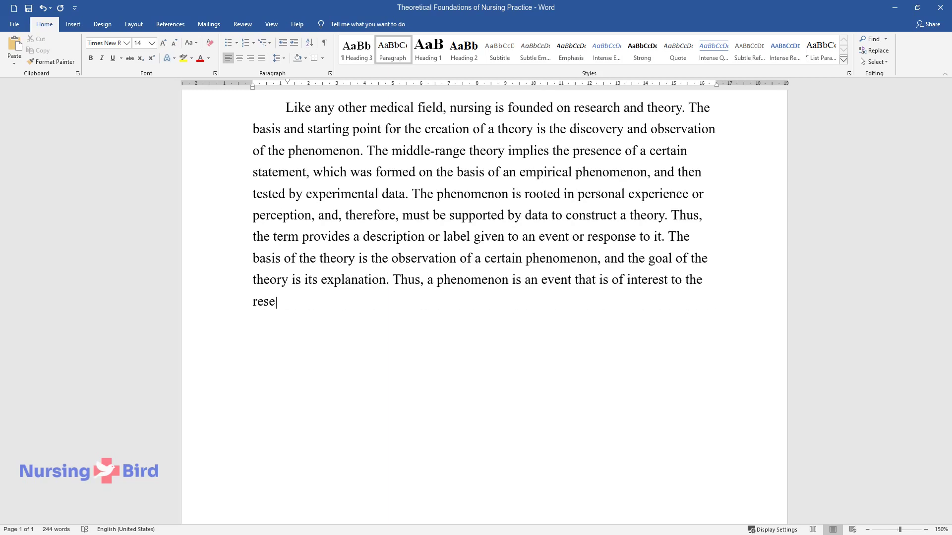
text(ne ask questions )
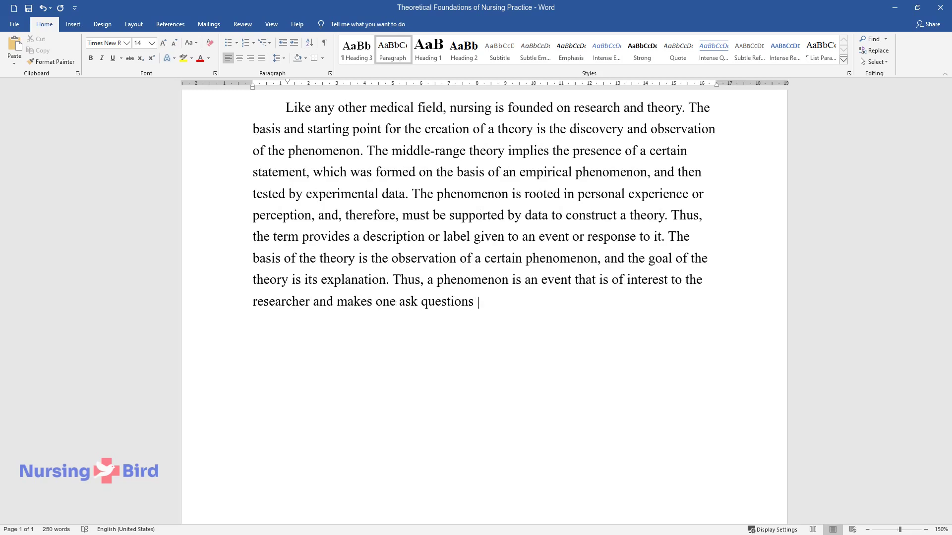
text(that can only be answered through)
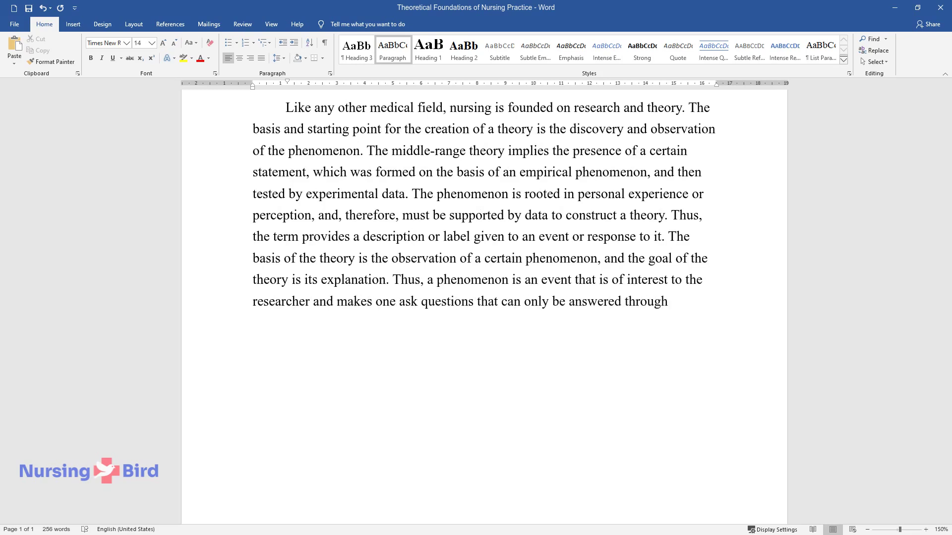
text( study and data.)
key(Return)
Write the paragraph defining concepts, ending 'methodology of theory and its instruments.'
text(T)
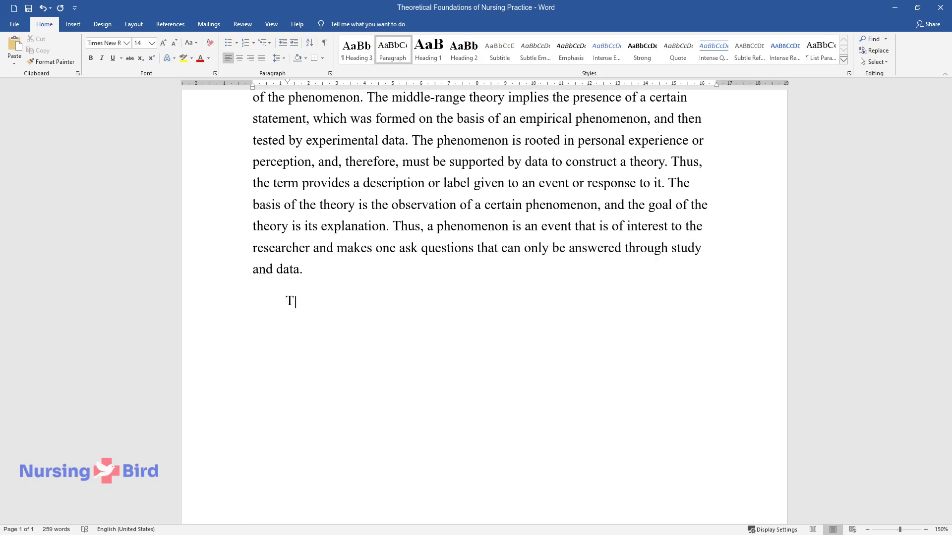
text(o describe the observed phenomena)
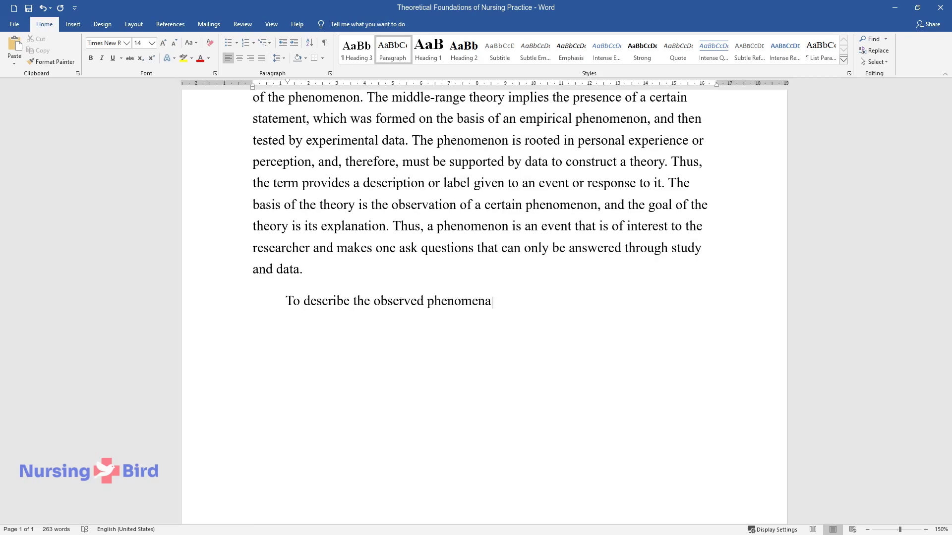
text(, it is necessary to give them a )
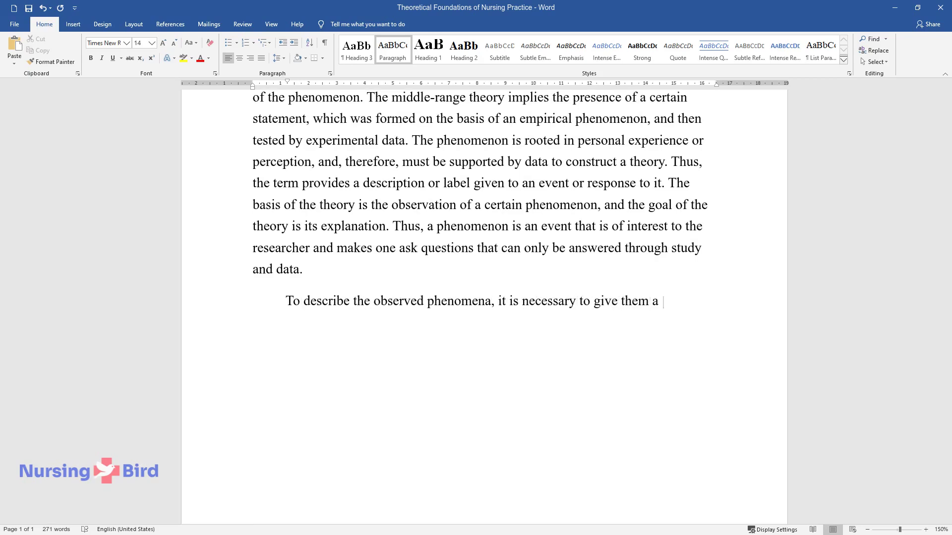
text(certain form. Therefore, a concept)
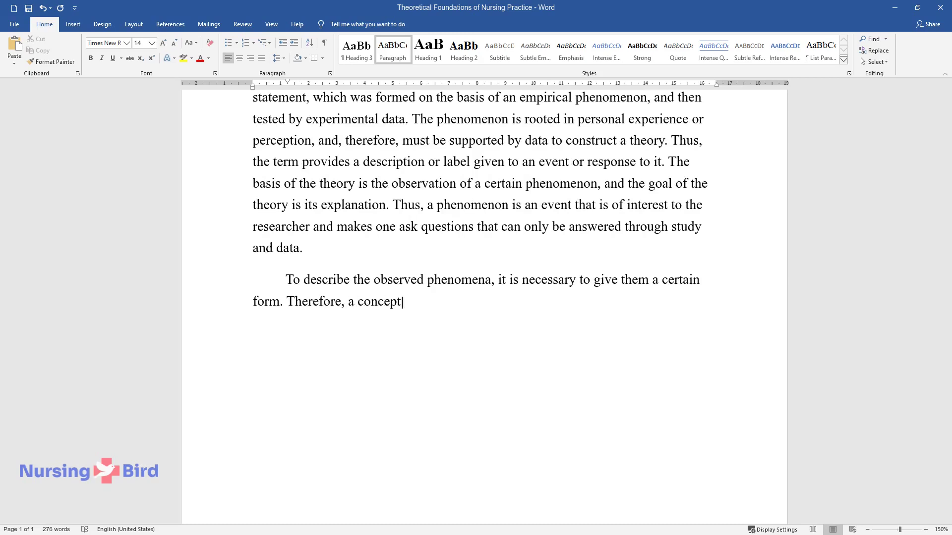
text( is used which can be defined as )
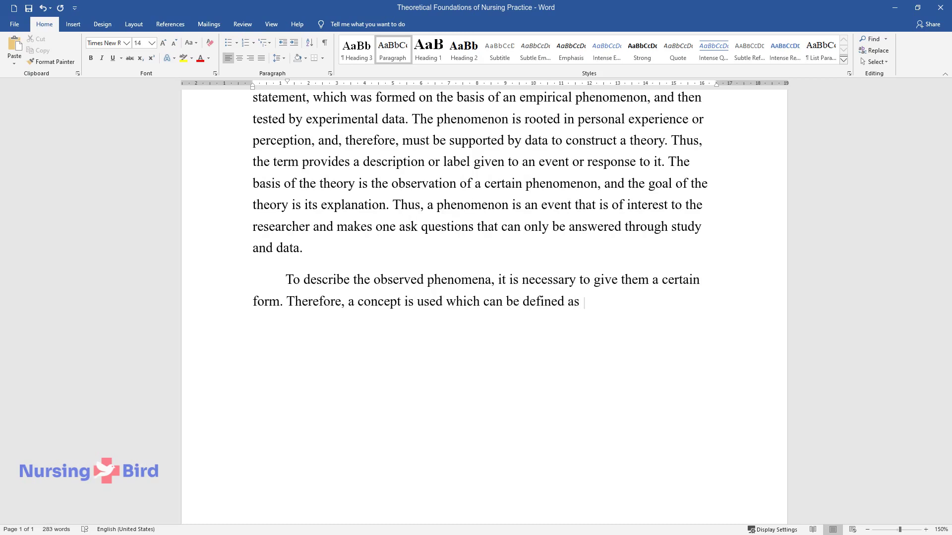
text(an "abstract term derived from pa)
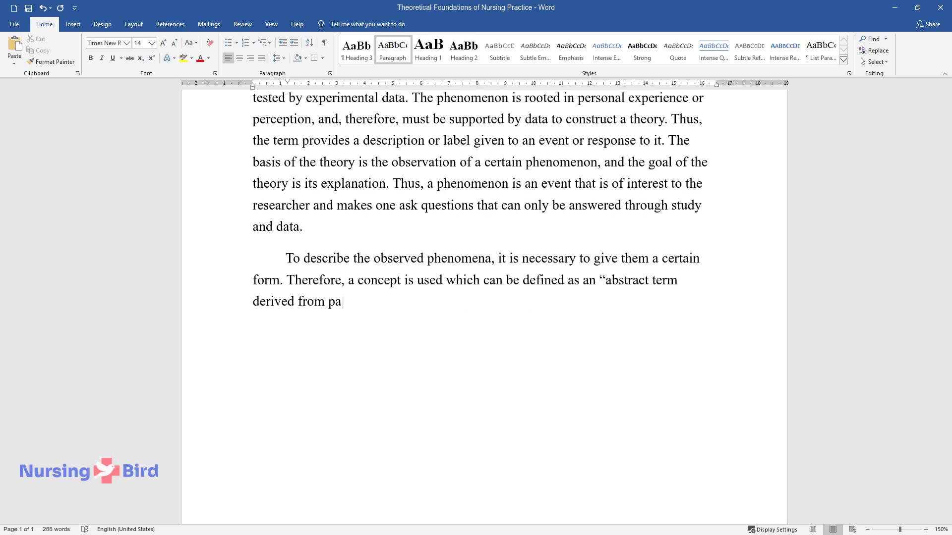
text(rticular attributes." There can be)
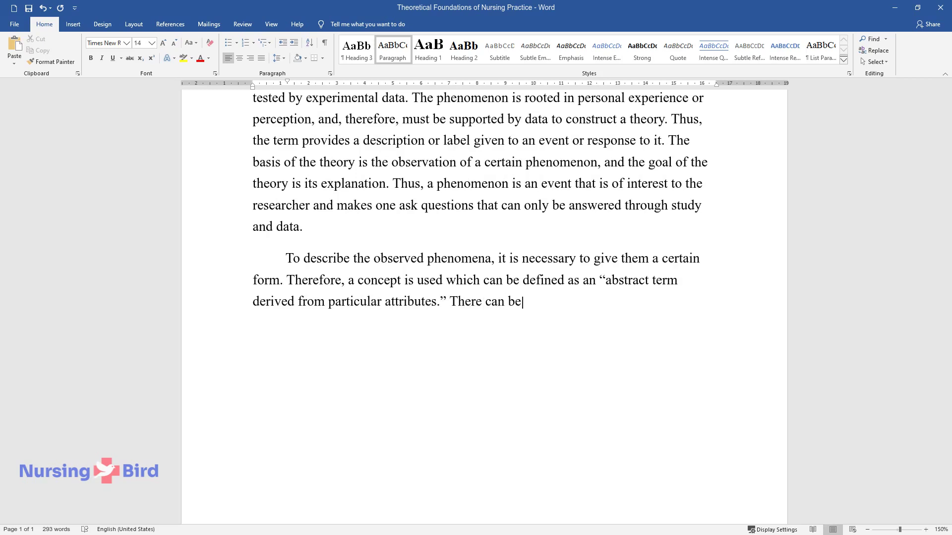
text( many concepts, but they are inte)
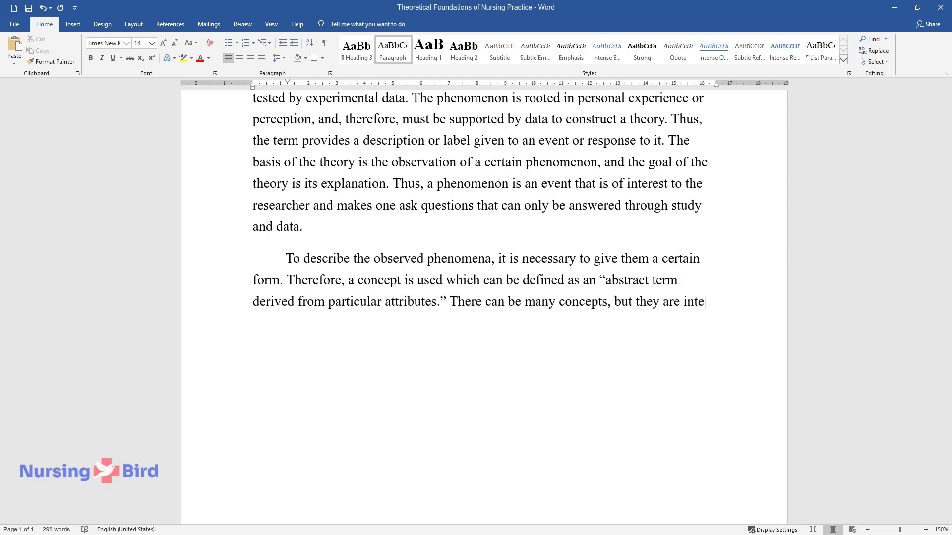
text(rrelated in the research framework. Each of them is used to descri)
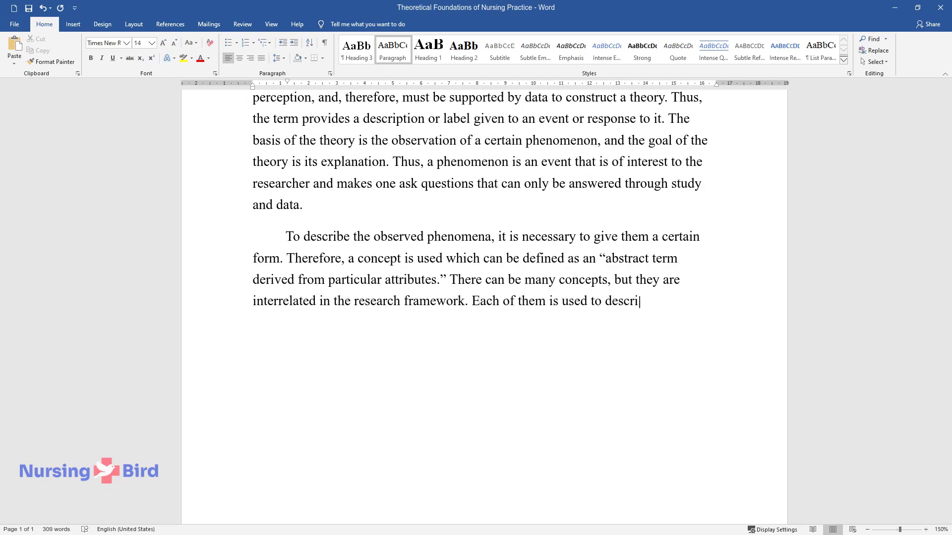
text(be a specific feature of the phenomenon. Concepts can be de)
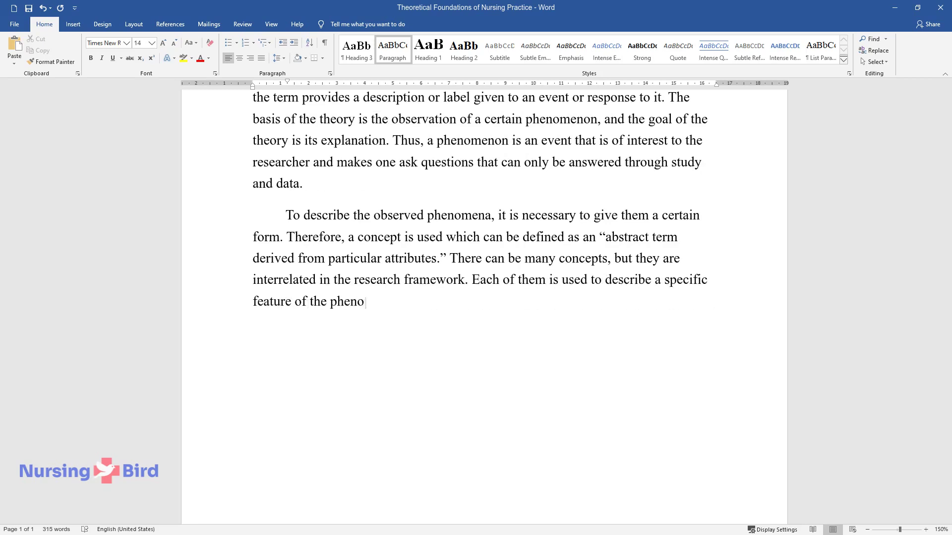
text(fined as )
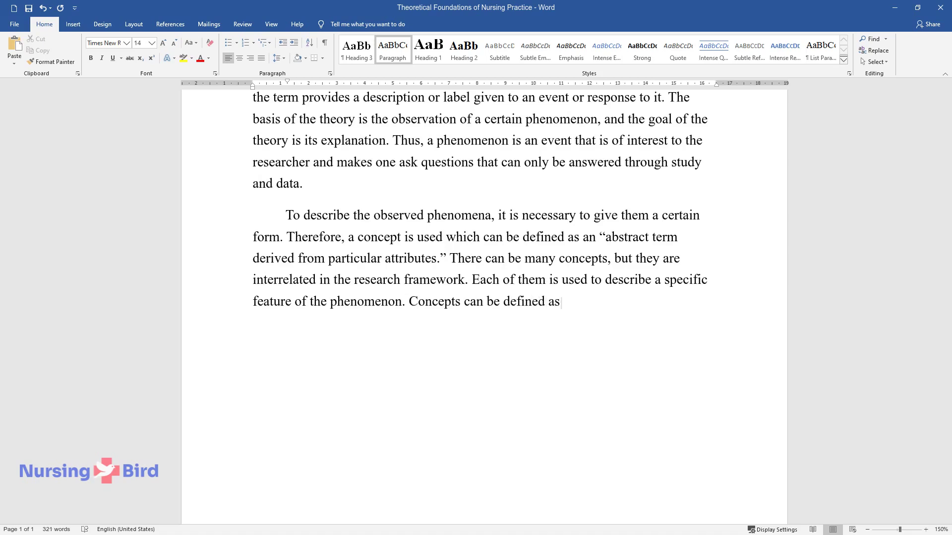
text(ideas or mental images, describing a phen)
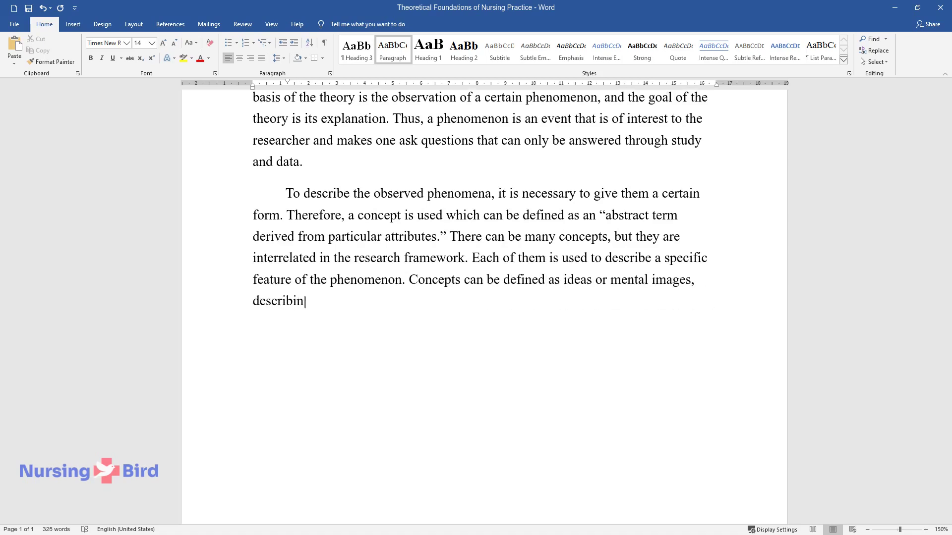
text(omenon in language. They )
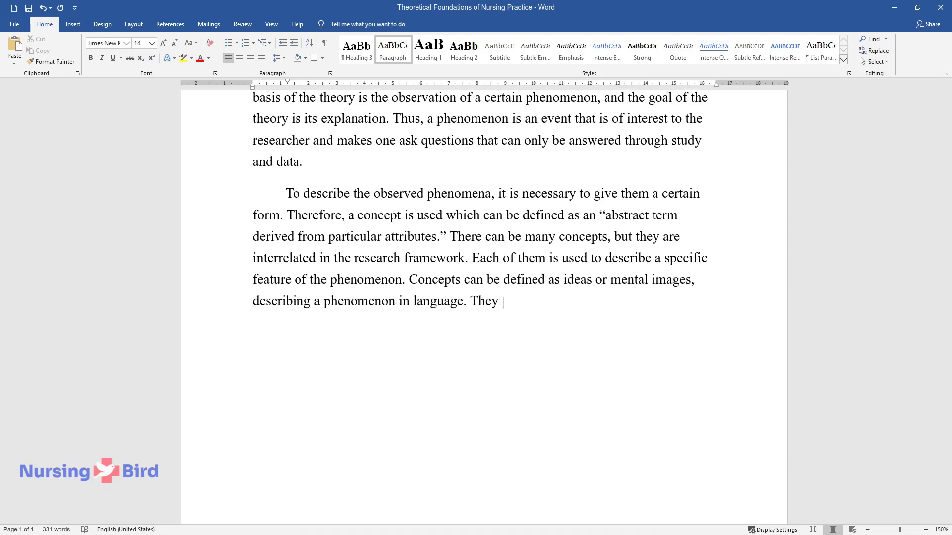
text(are constructed of words and help)
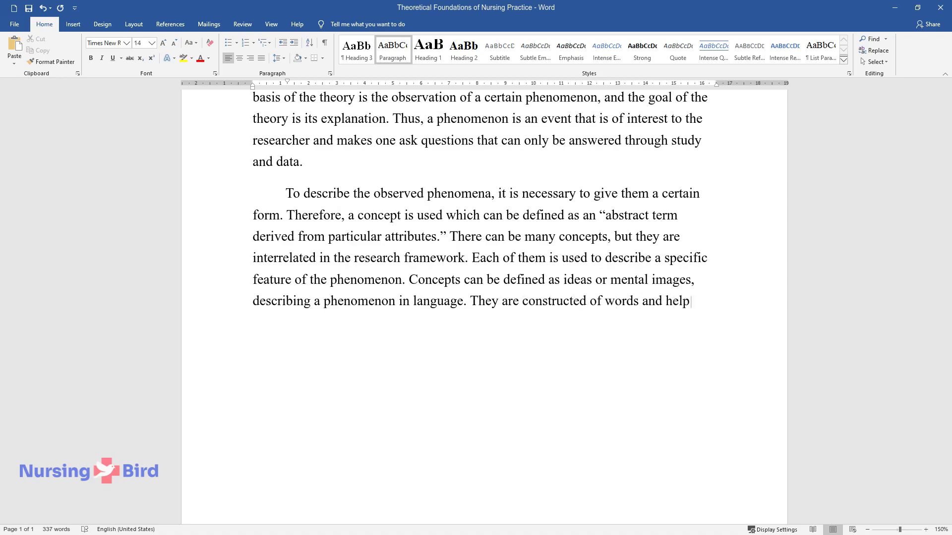
text( people communicate and convey ide)
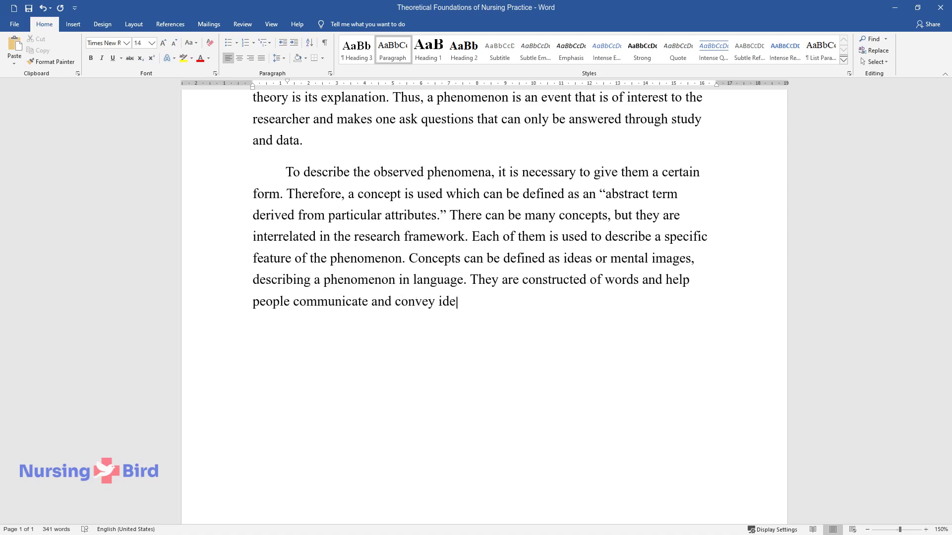
text(as and statements about the pheno)
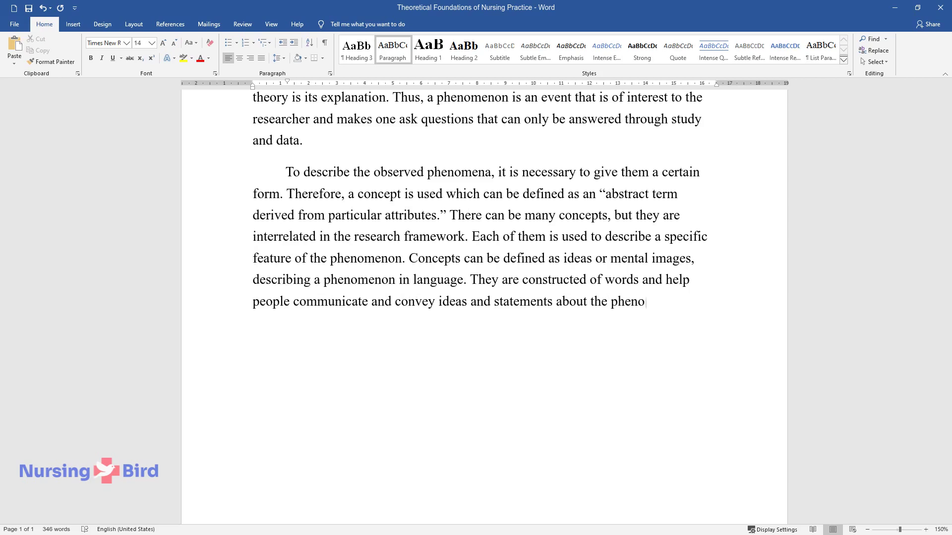
text(mena. Concepts can consist of one)
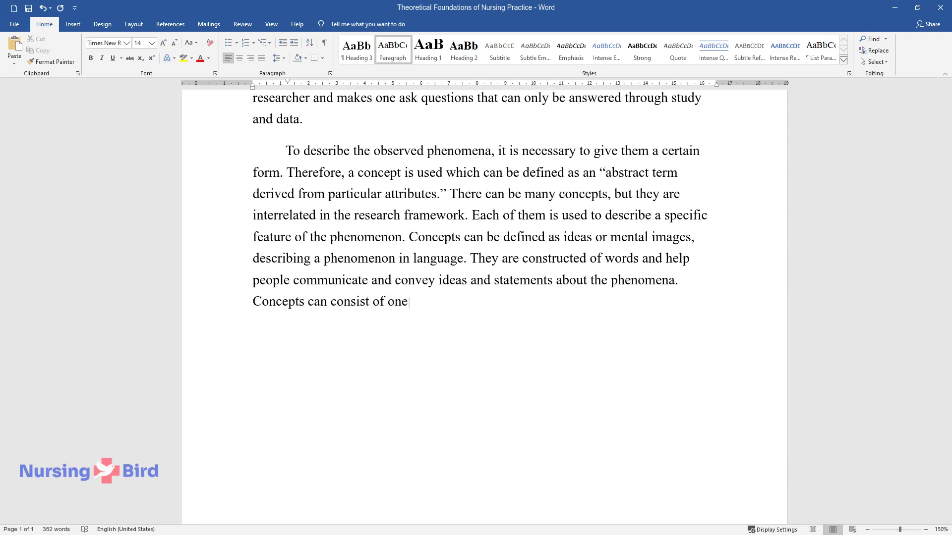
text( or more words or a phrase that he)
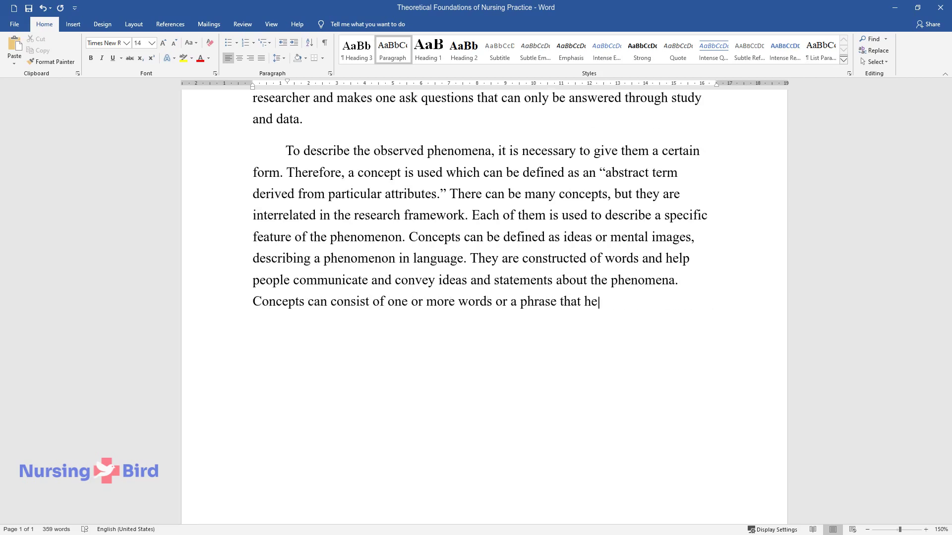
text(lps to form a research hypothesis. They s)
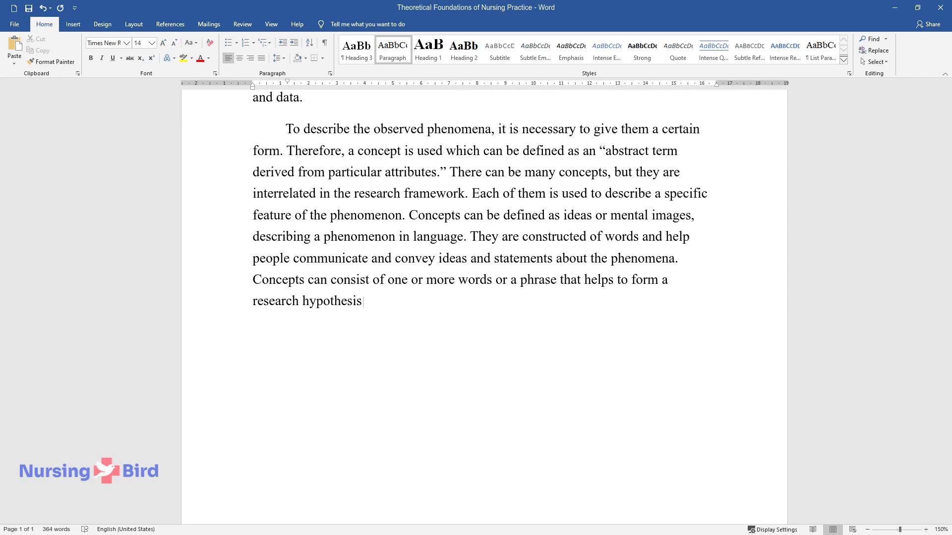
text(hould be formulated clear)
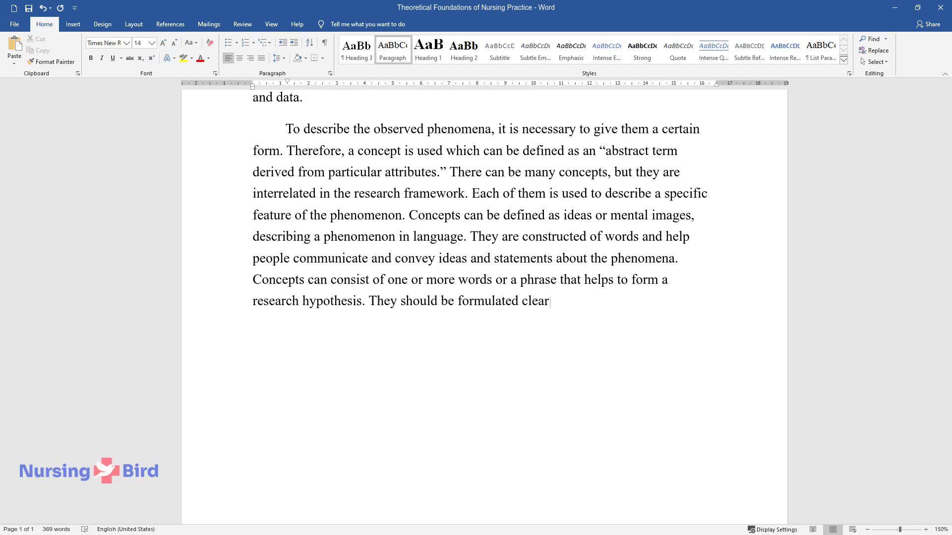
text(ly and distinctly in order to convey meani)
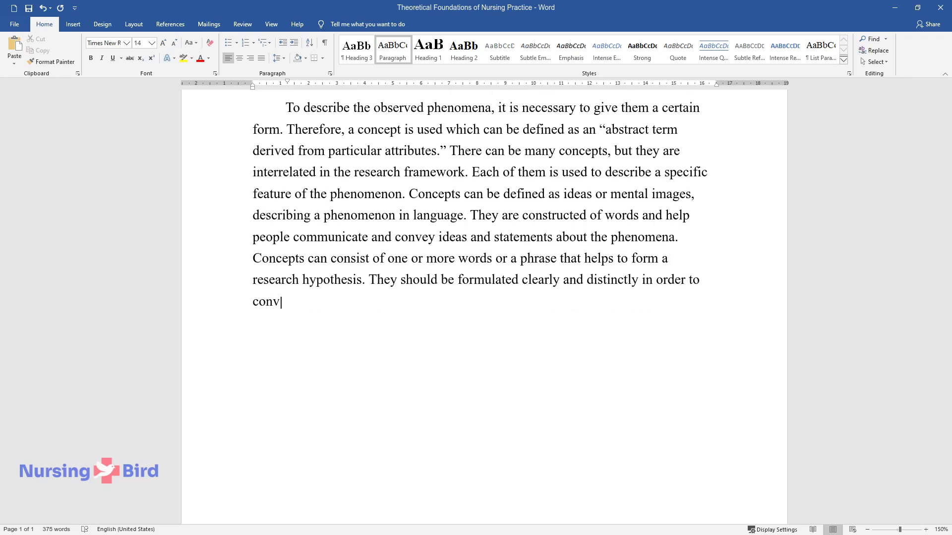
text(ng as accurately as possi)
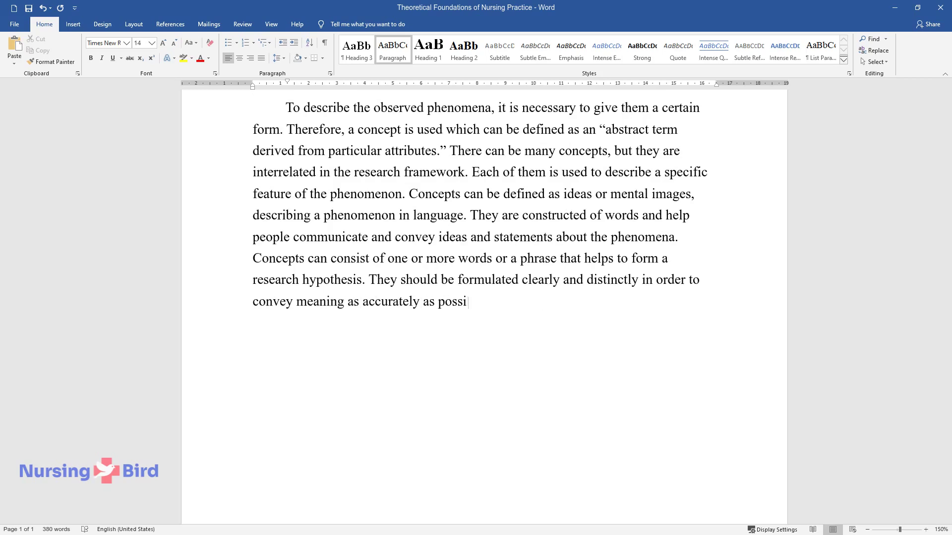
text(ble since “any form of scientific)
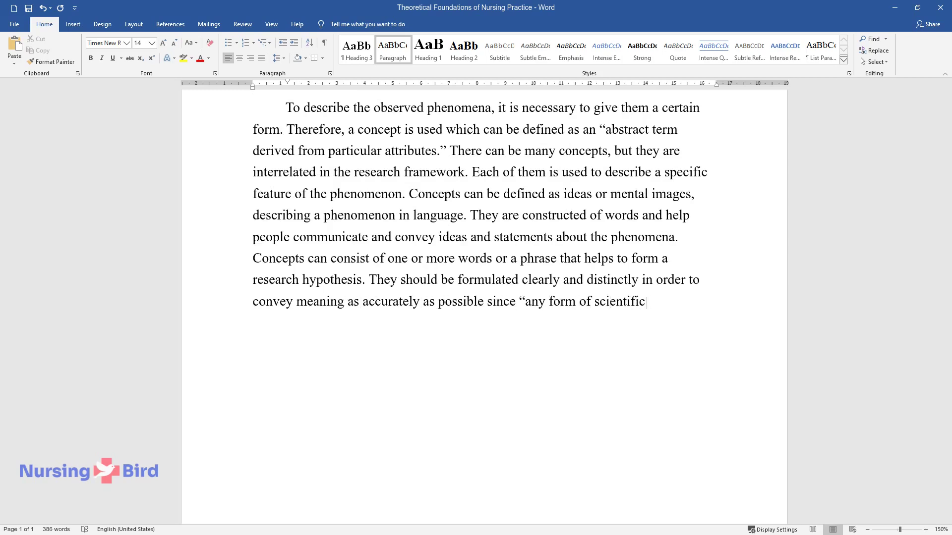
text( practice is expressed in and regu)
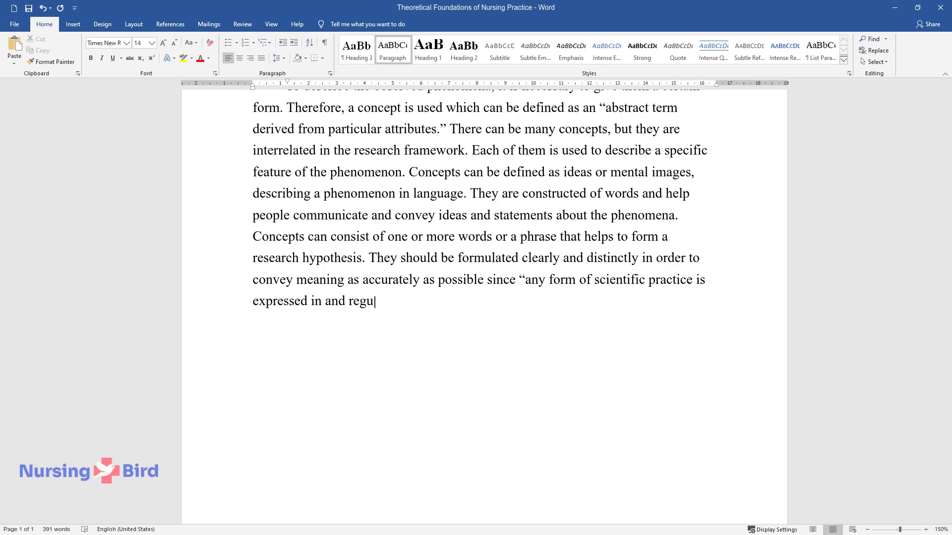
text(lated by concepts.” Thus, the de)
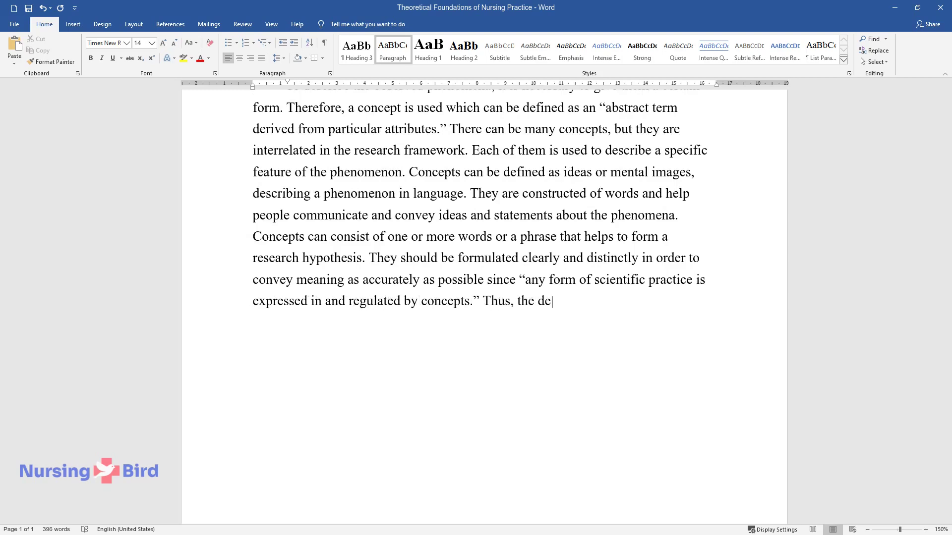
text(velopment of concepts is the firs)
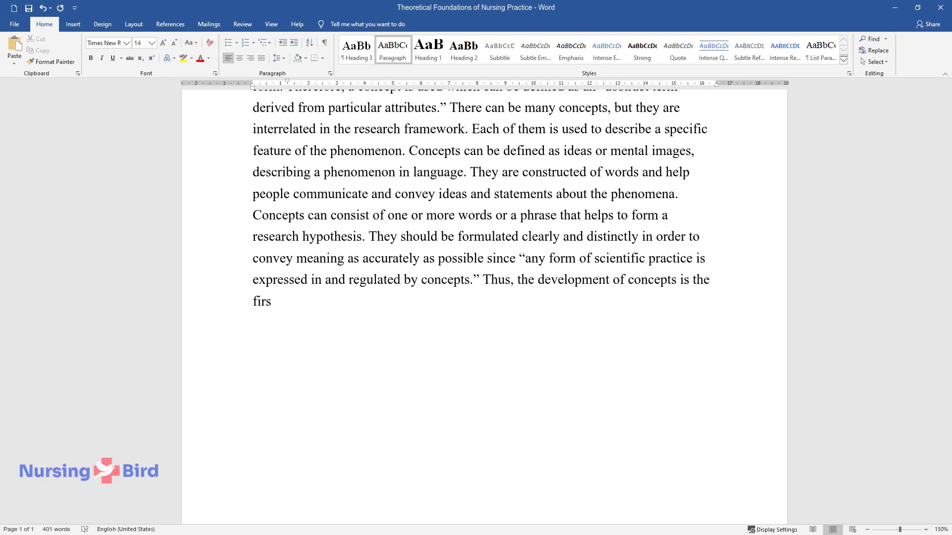
text(t stage of work on the methodology )
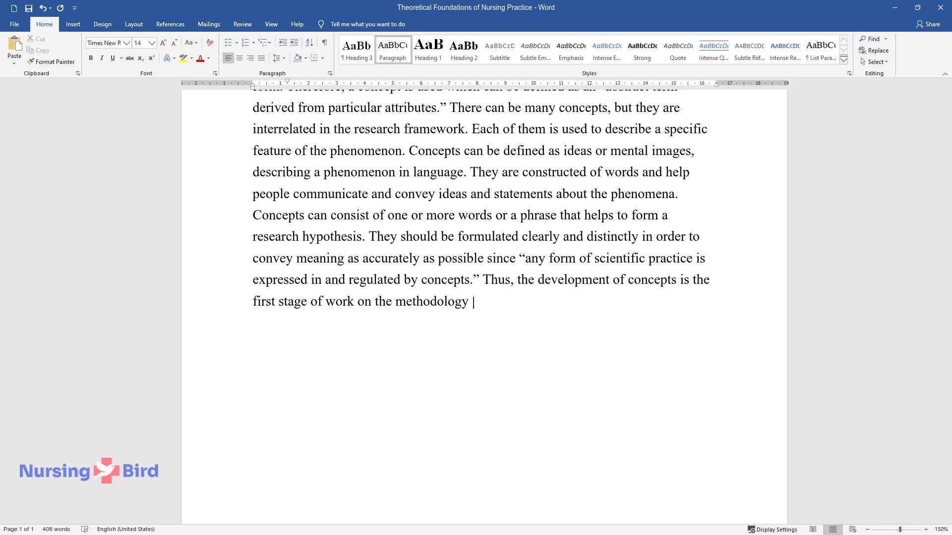
text(of theory and its instruments.)
key(Return)
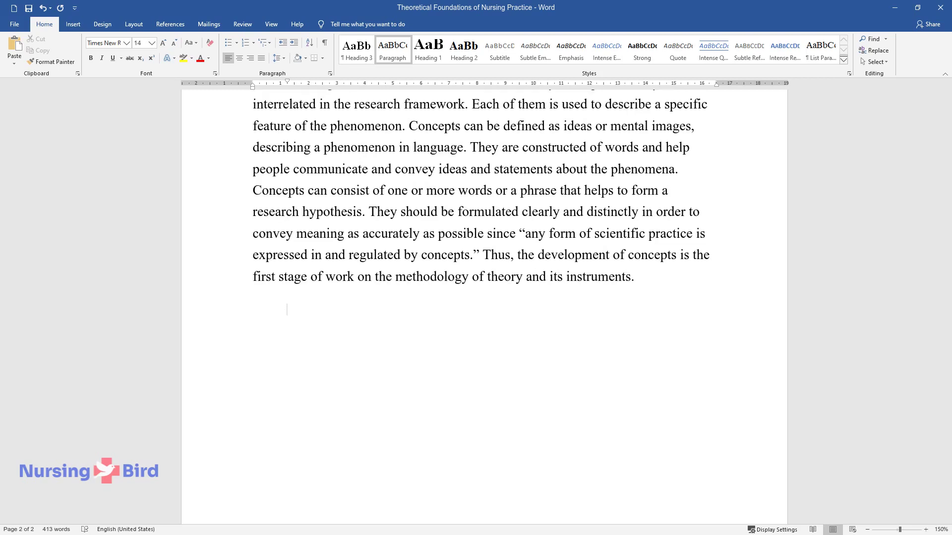
Write the paragraph on propositions and hypotheses, ending 'of future experiments.'
text(After developi)
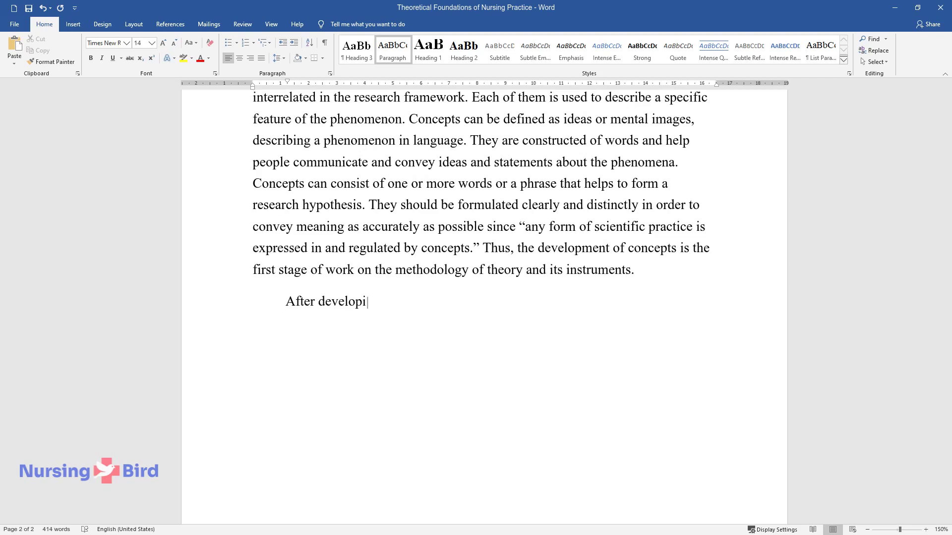
text(ng the concepts, the researcher )
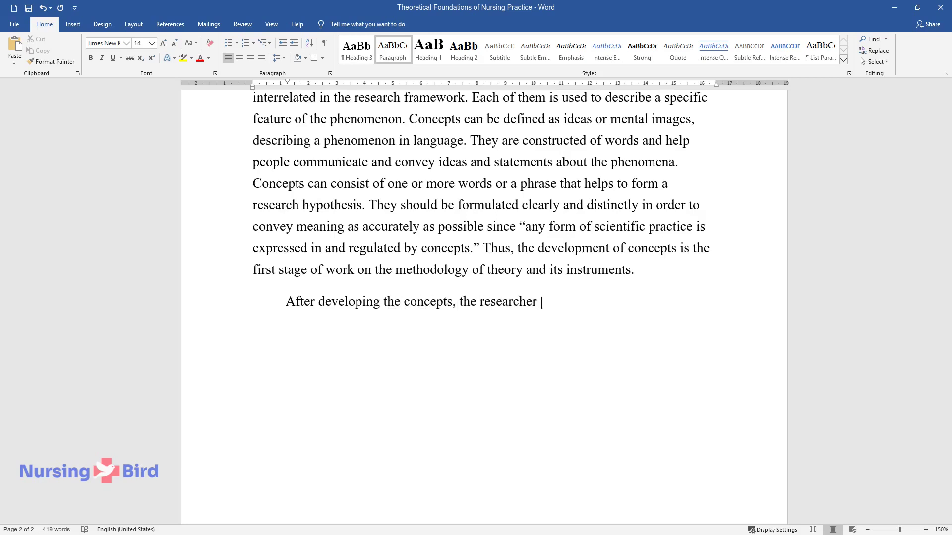
text(examines the relationships betwe)
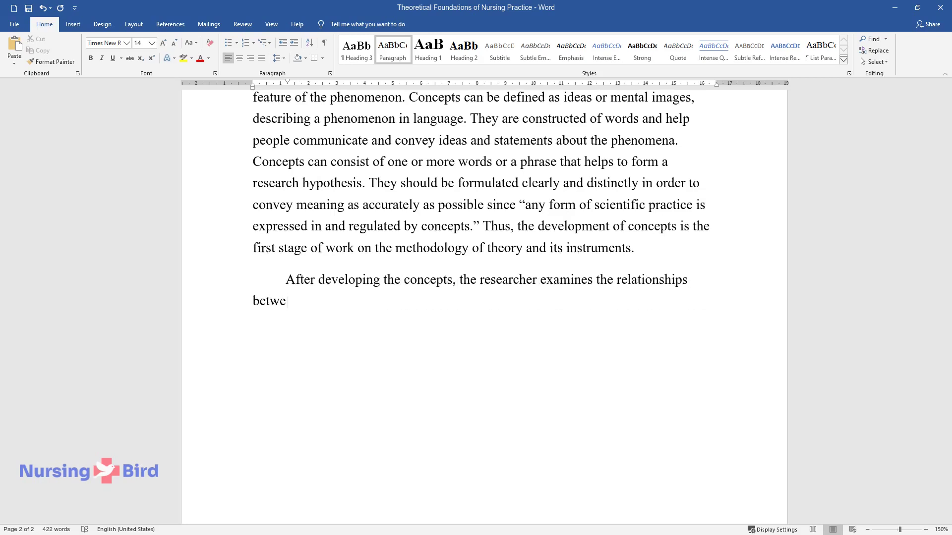
text(en them. For this purpose, propo)
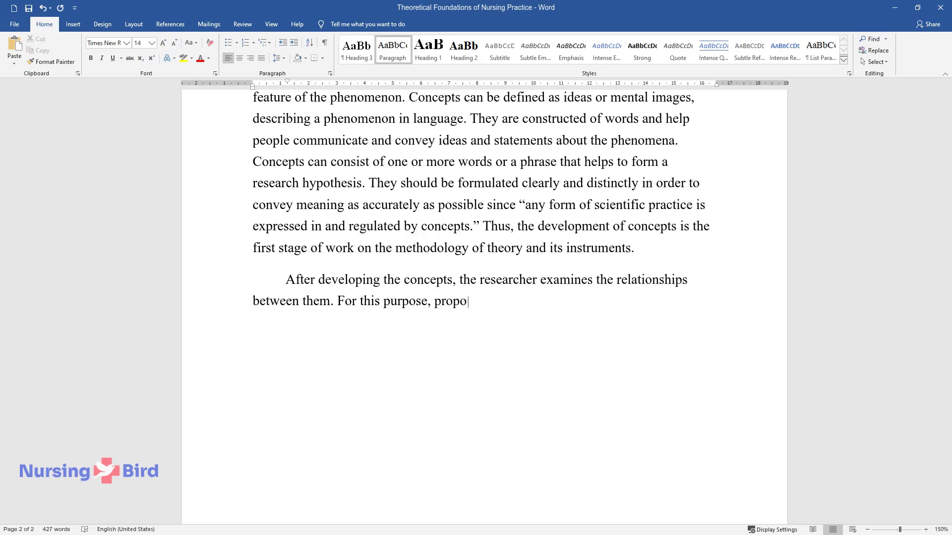
text(sitions are used, which then form)
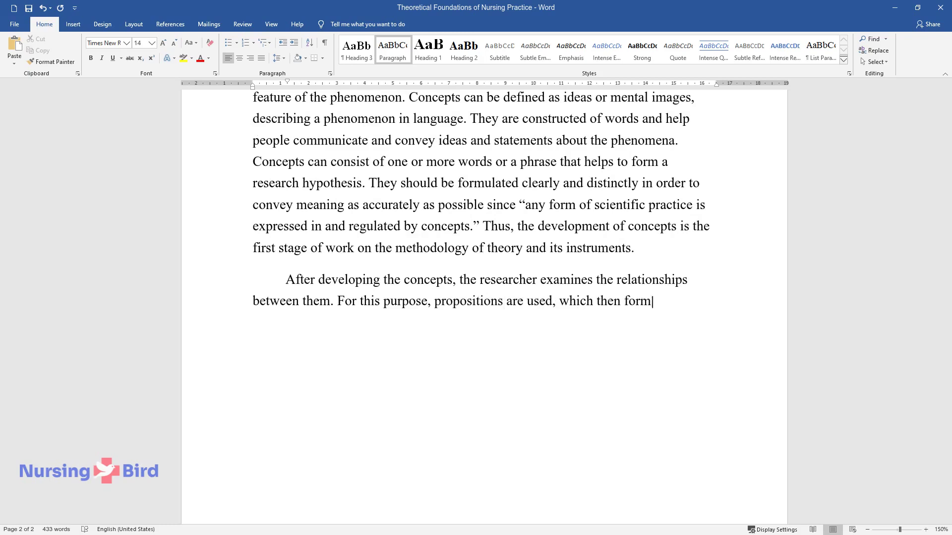
text( propositional statements. Propo)
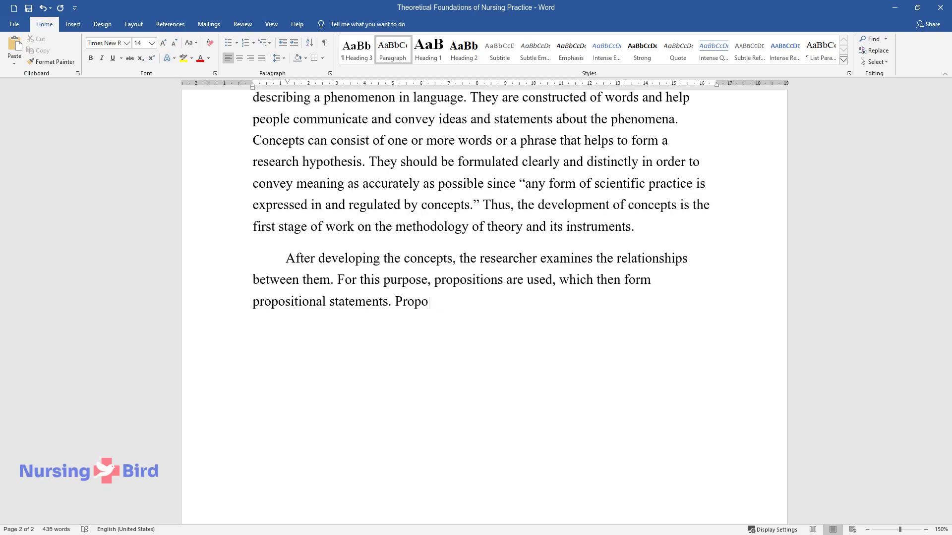
text(sitions include the study of dev)
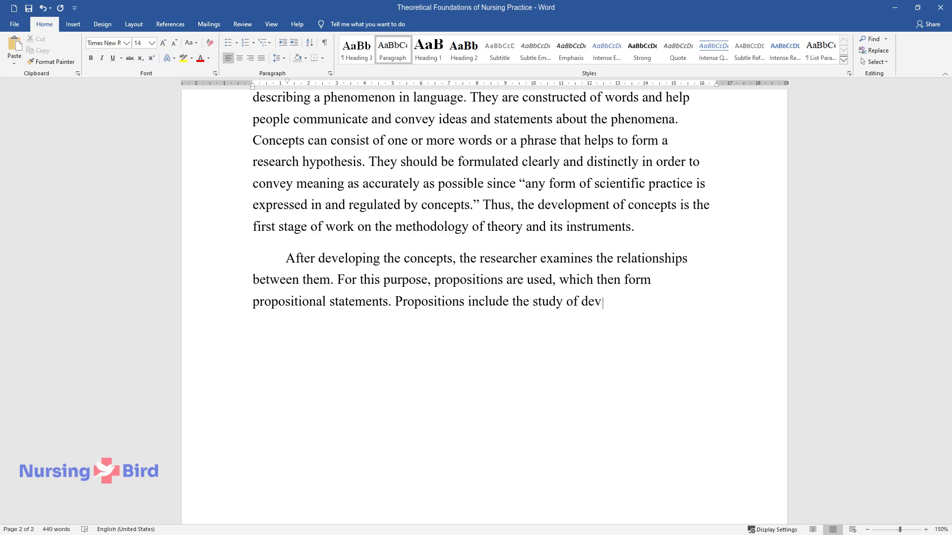
text(elopmental factors and the result)
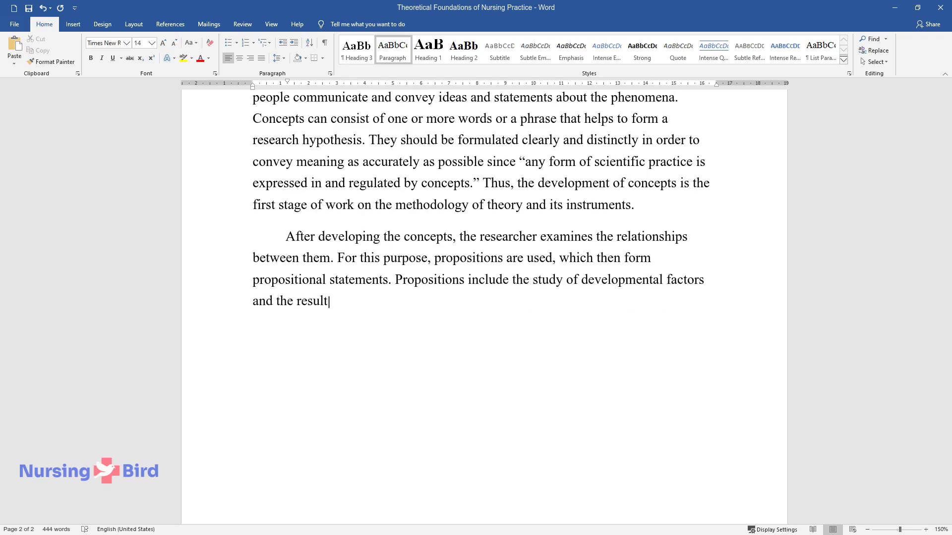
text(s that a particular concept has.)
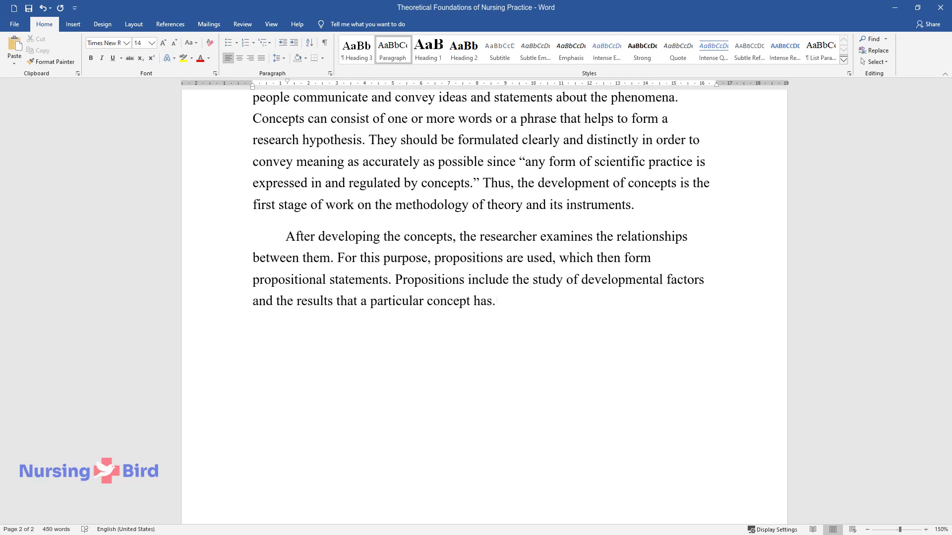
text( Propositions link two or more c)
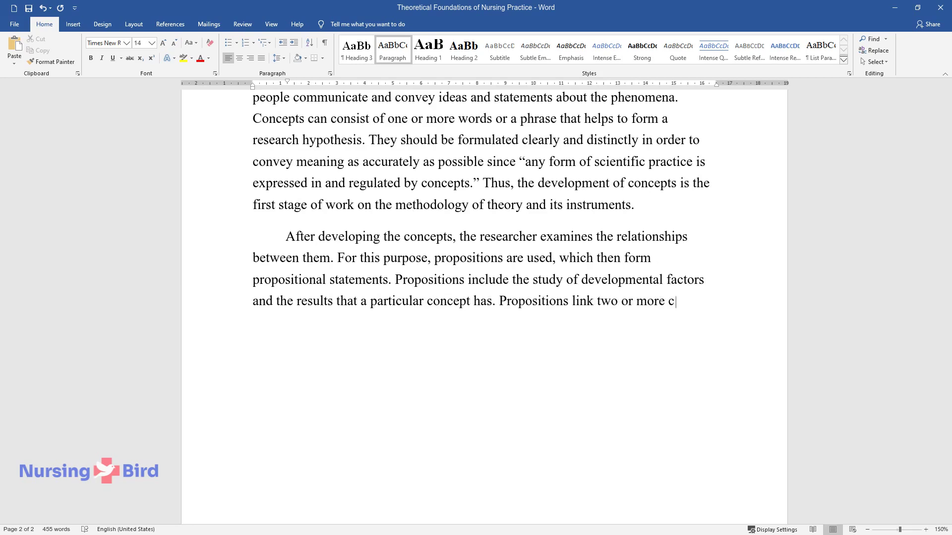
text(oncepts together to form a meani)
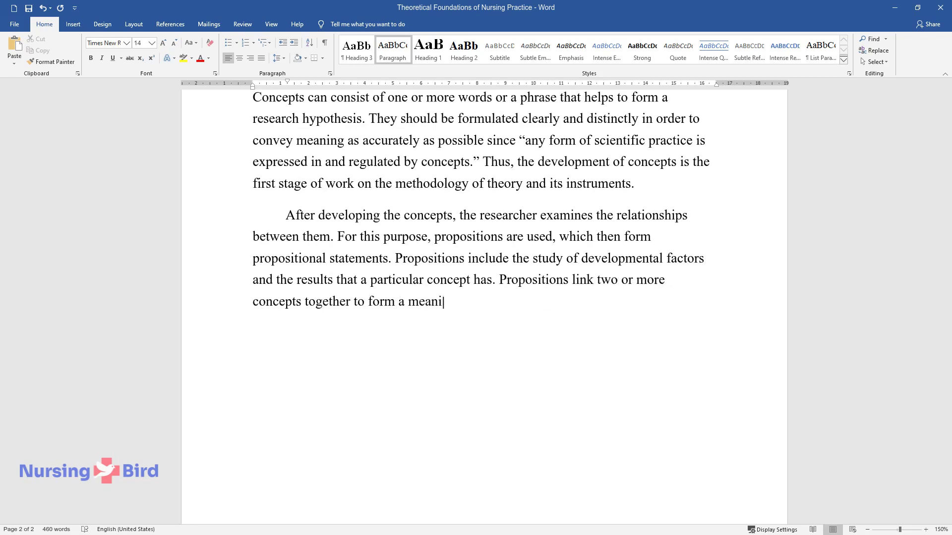
text(ngful statement. Such statements explain how conc)
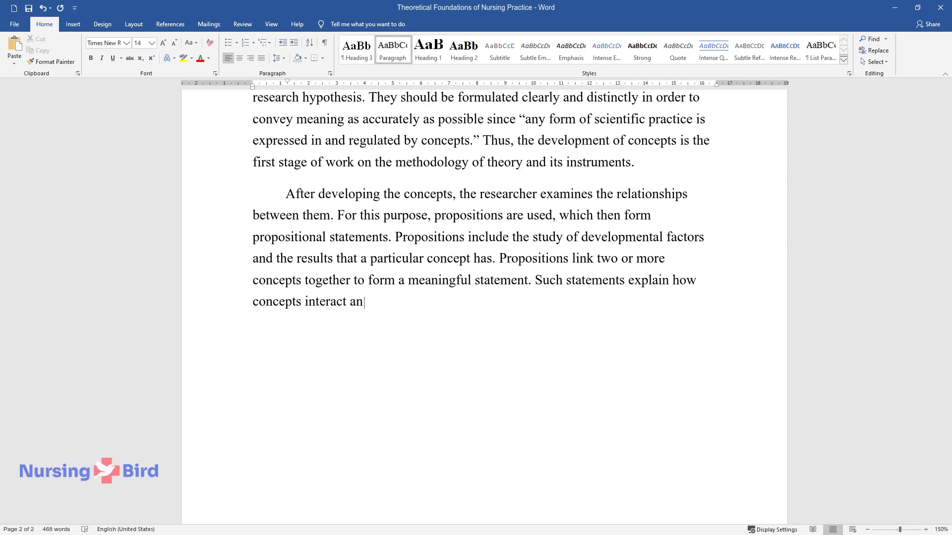
text(d form a description of the obse)
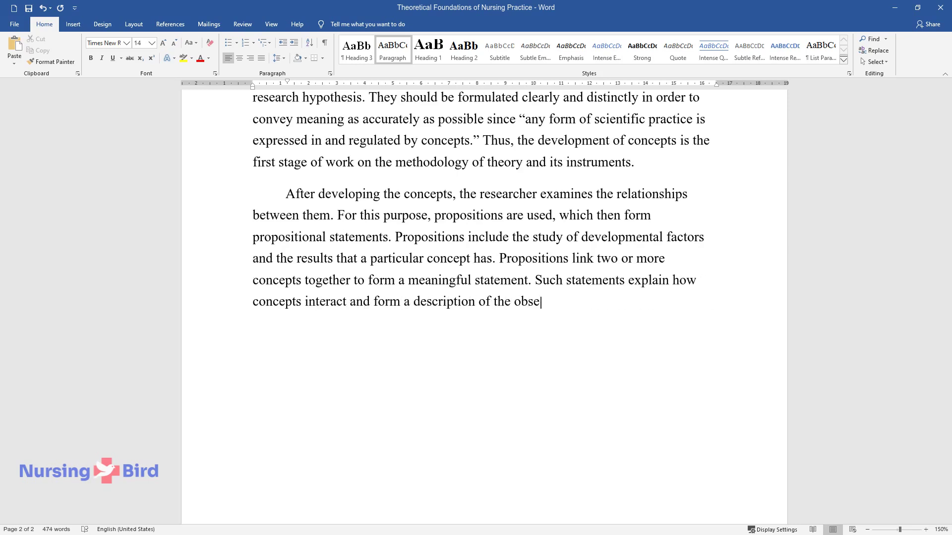
text(rved phenomenon. Thus, a concept is a wo)
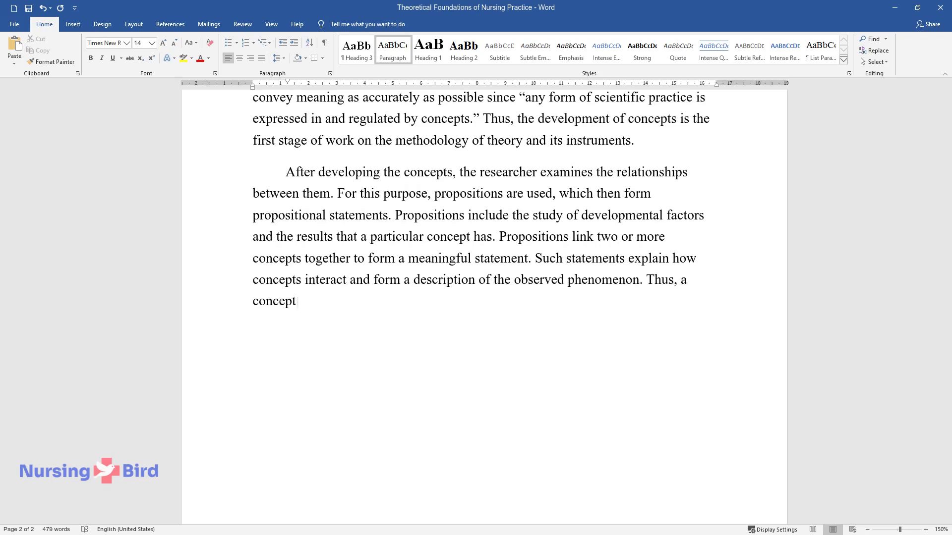
text(rd or a number of them th)
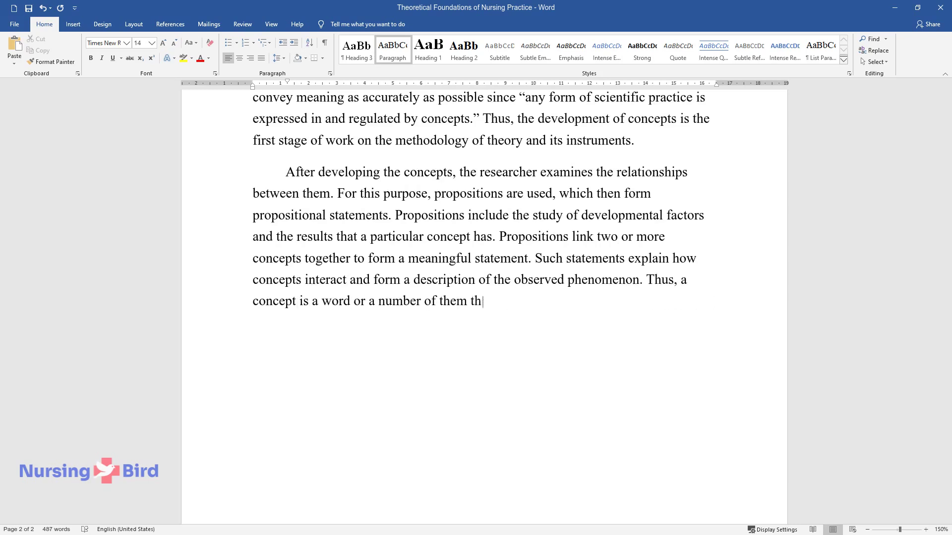
text(at convey the meaning of an idea)
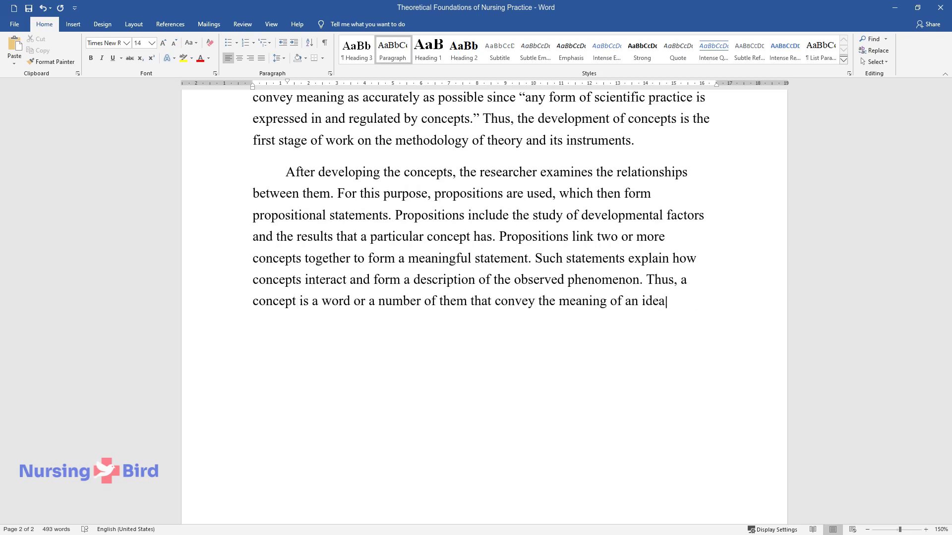
text(, while a proposition contains a combina)
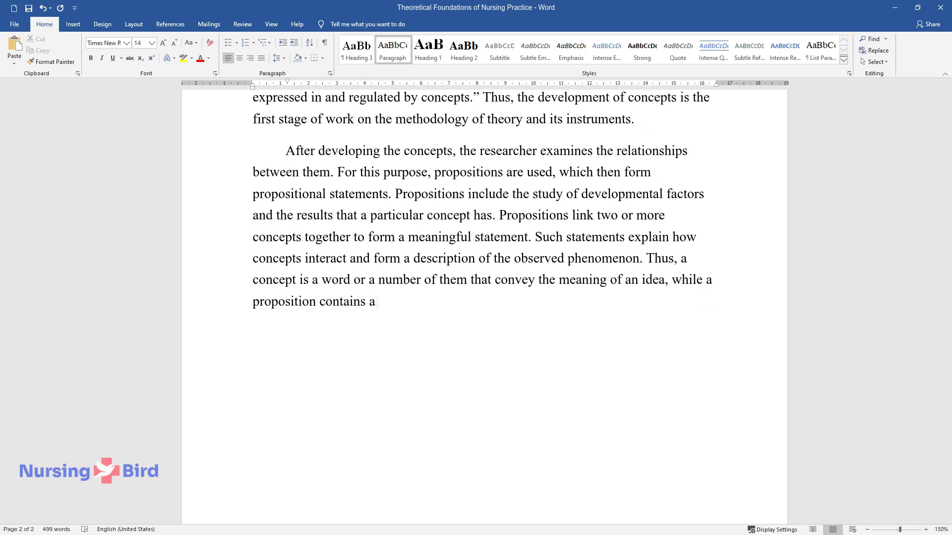
text(tion of such ideas. A hy)
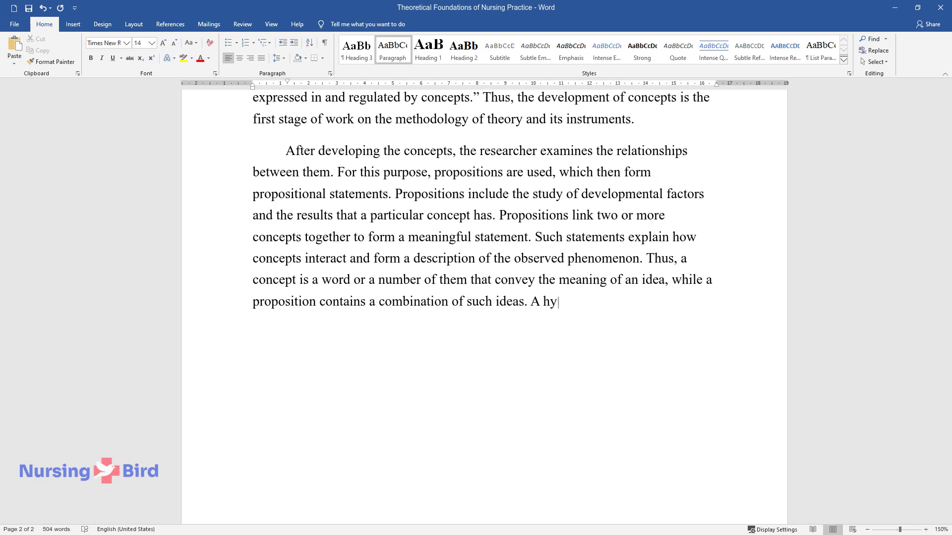
text(pothesis, as a proposition, is us)
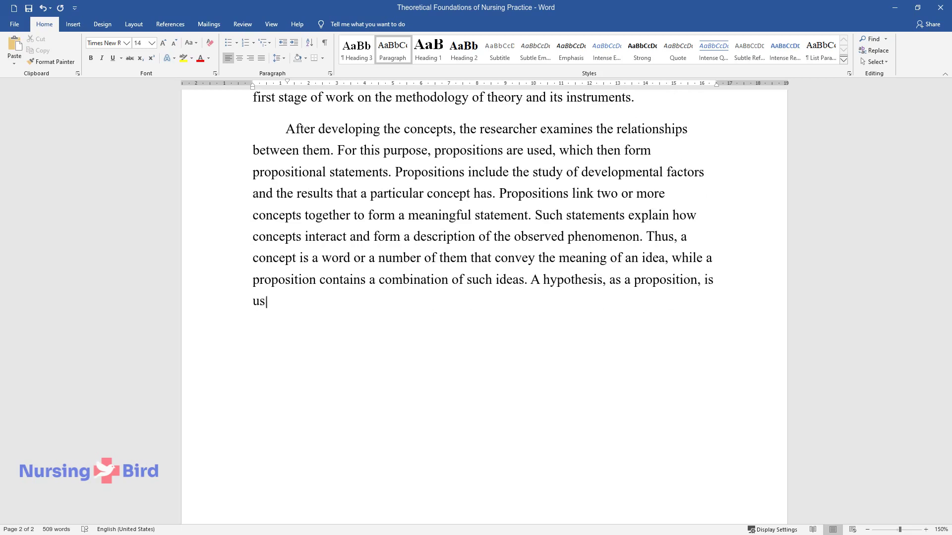
text(ed to express assumptions about )
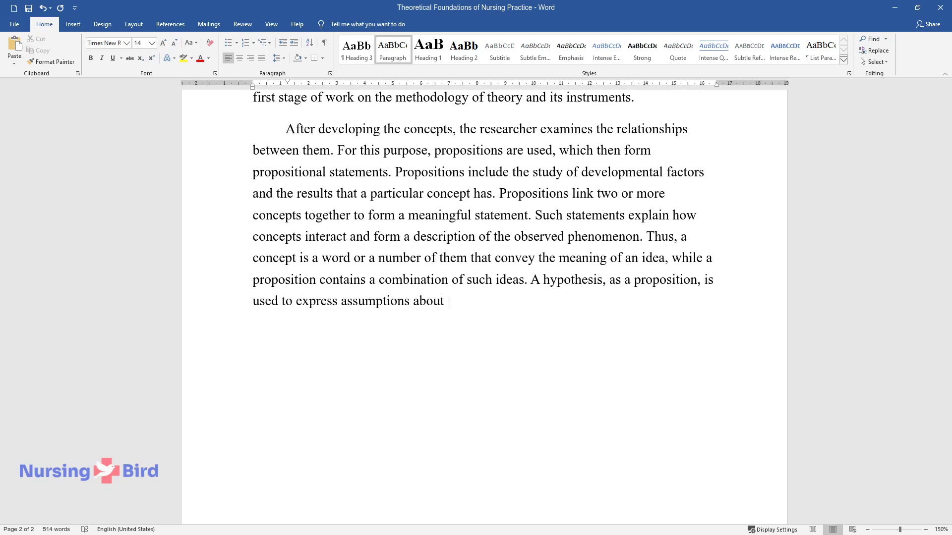
text(the connections between the conc)
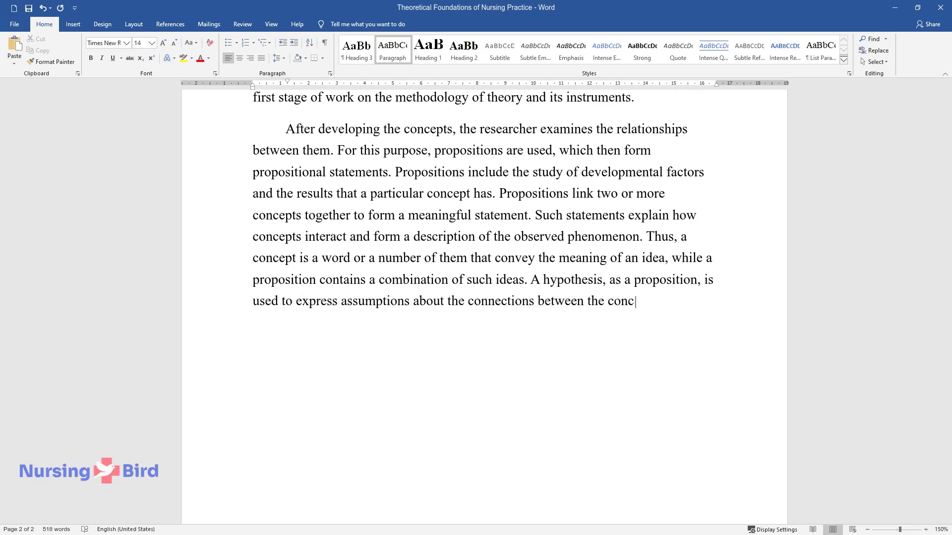
text(epts of a theory. However, the h)
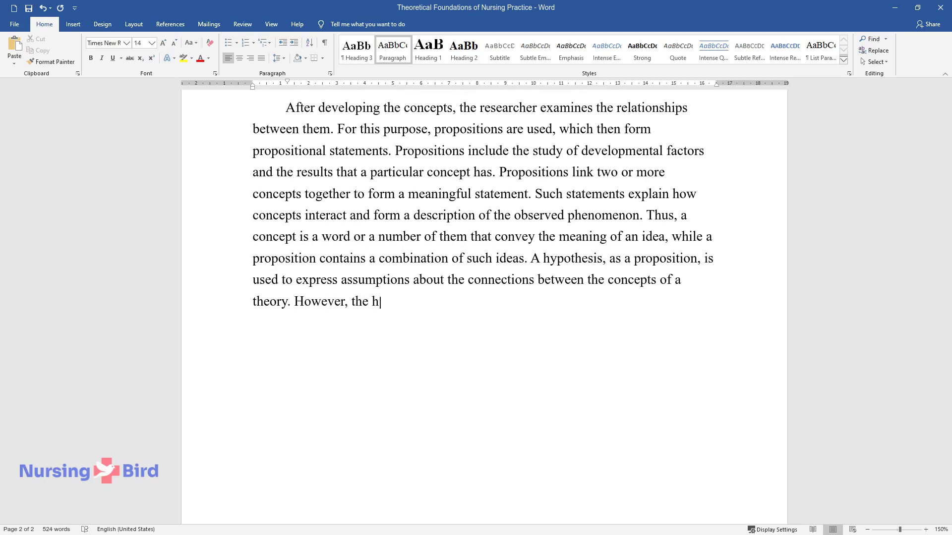
text(ypothesis must be supported by ex)
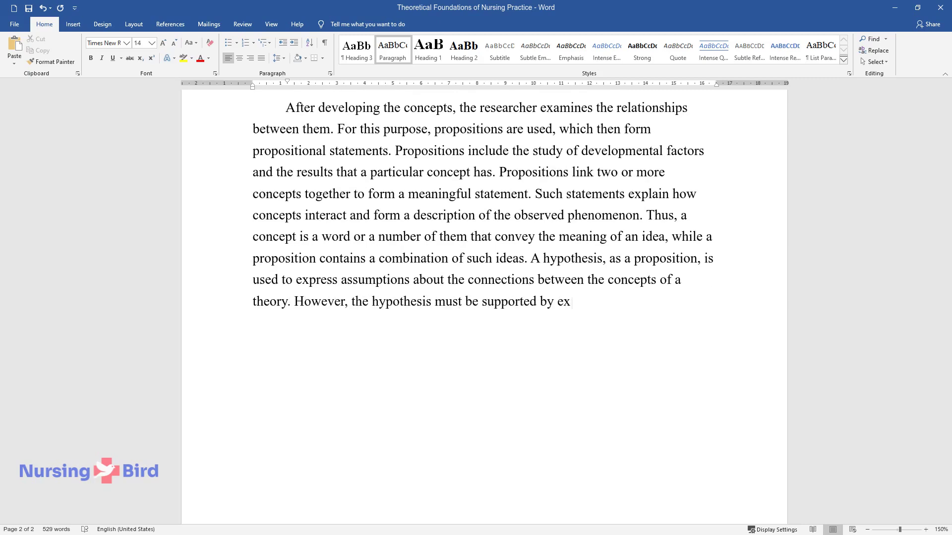
text(perimental data, while the propo)
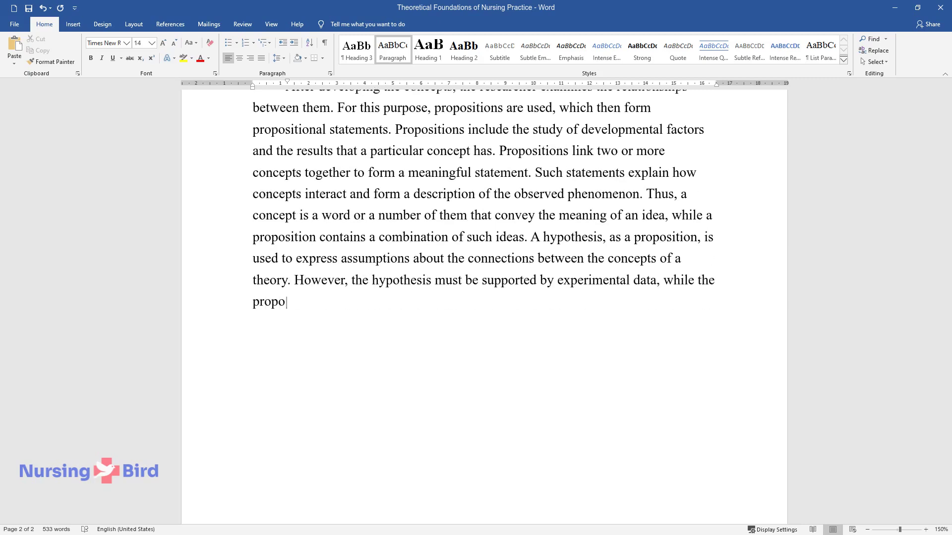
text(sition operates exclusively on i)
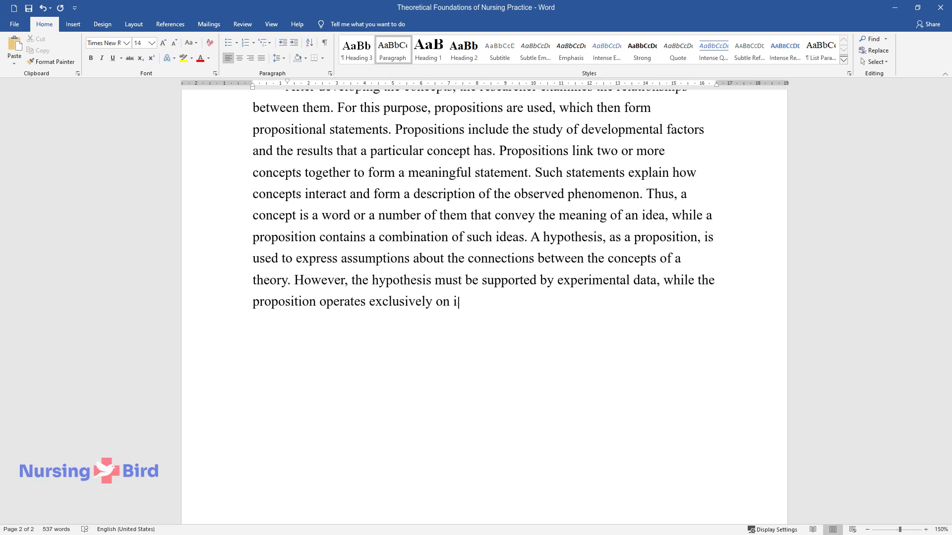
text(deas. The researcher can use it )
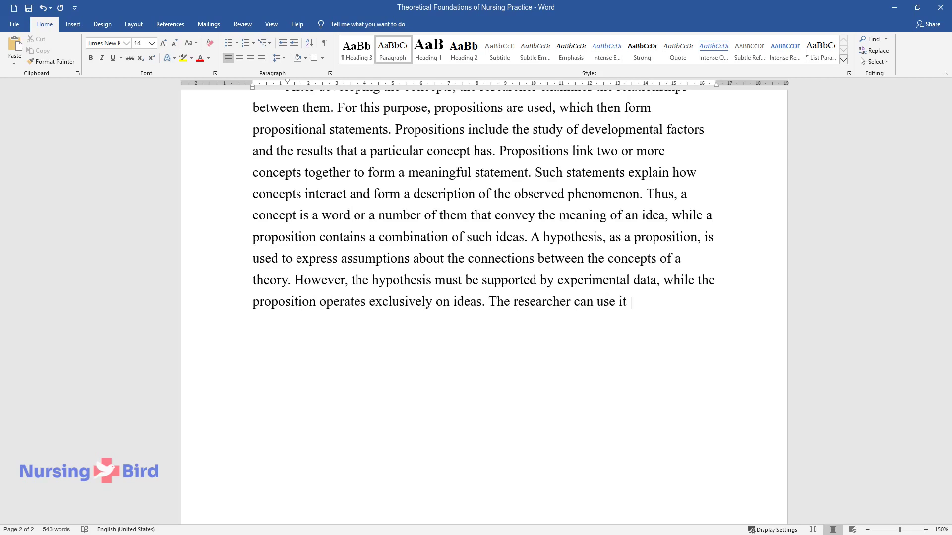
text(to express assumptions about the )
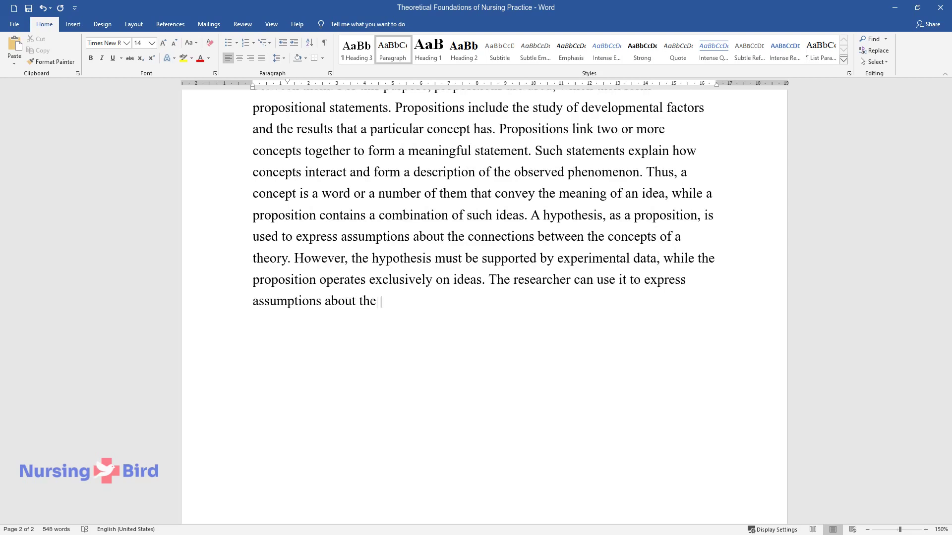
text(results of future experiments.)
key(Return)
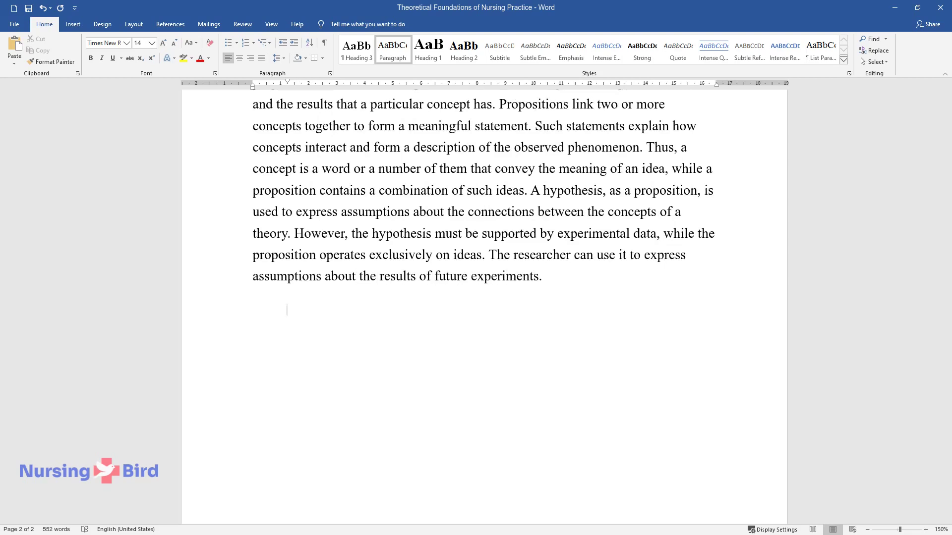
Write the assumptions paragraph, ending 'nature and functioning of phenomena.'
text(As the theory )
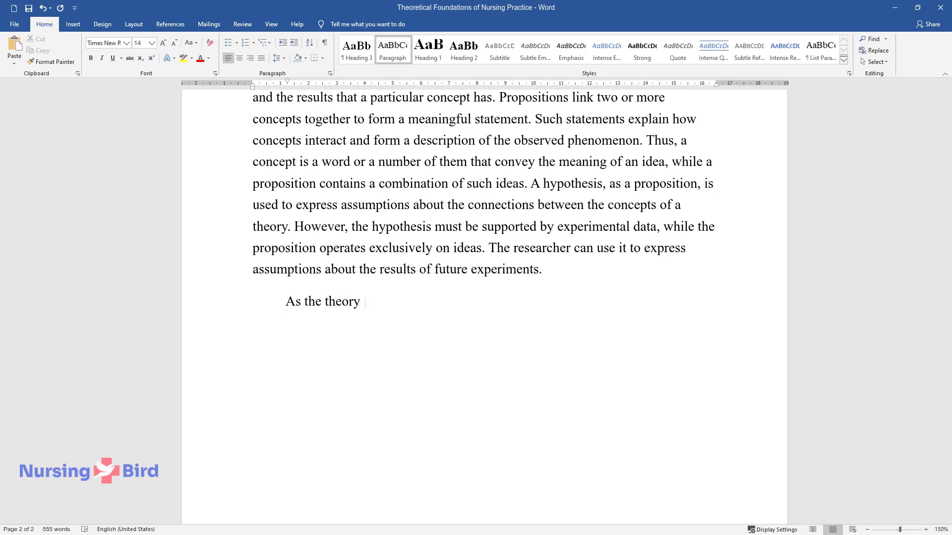
text(develops, the researcher needs to )
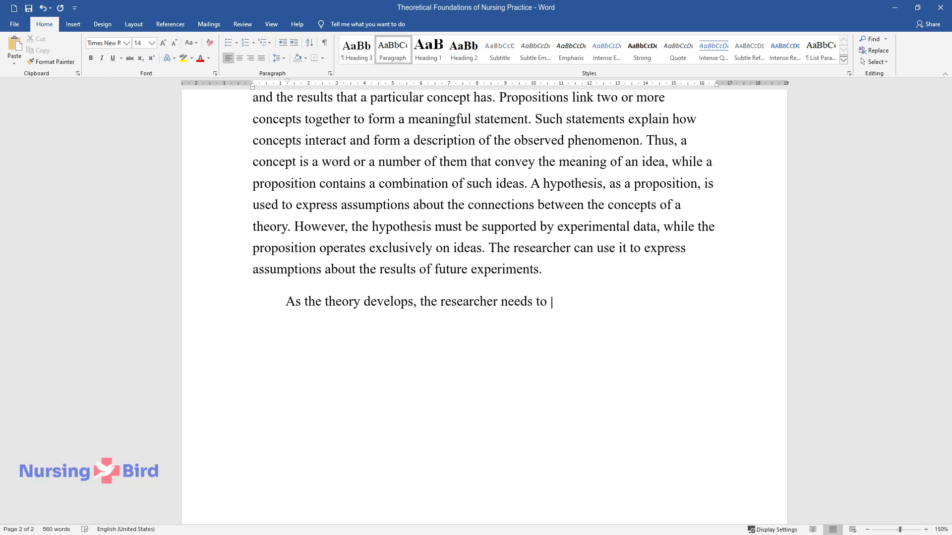
text(identify the statements which are presumed )
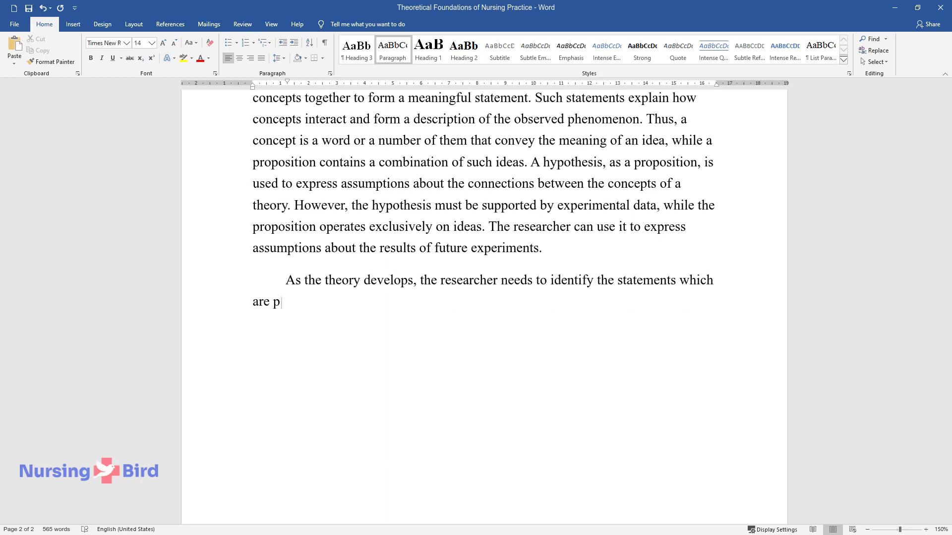
text(to be truthful for a speci)
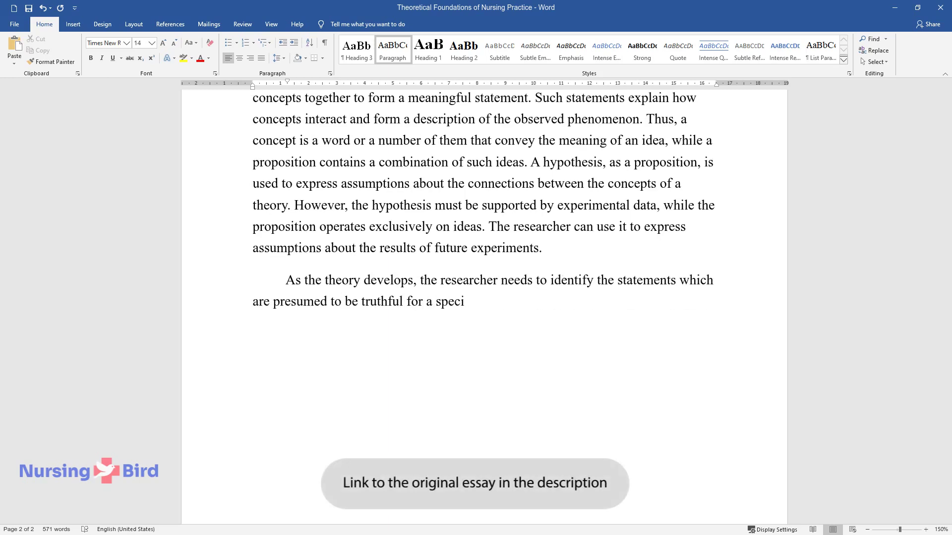
text(fic purpose. Assumptions are statem)
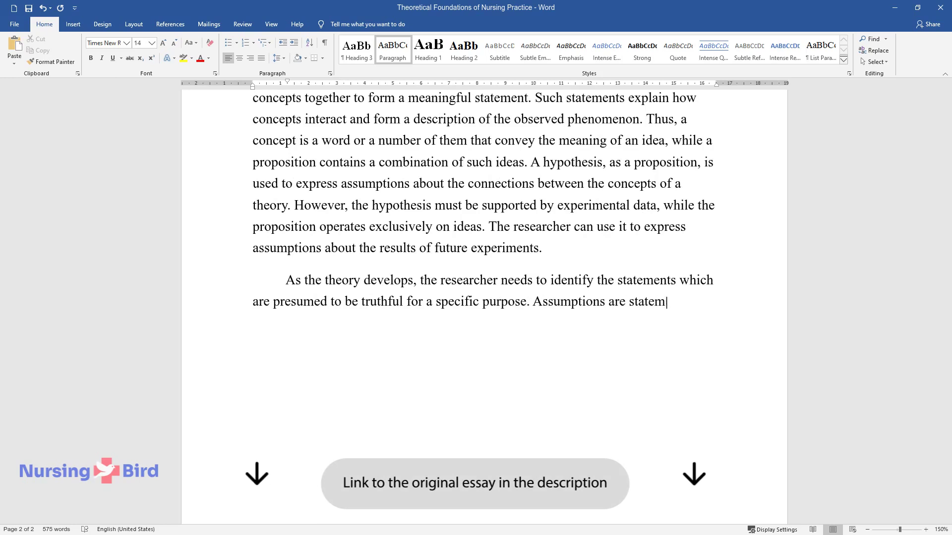
text(ents that a researcher accepts as )
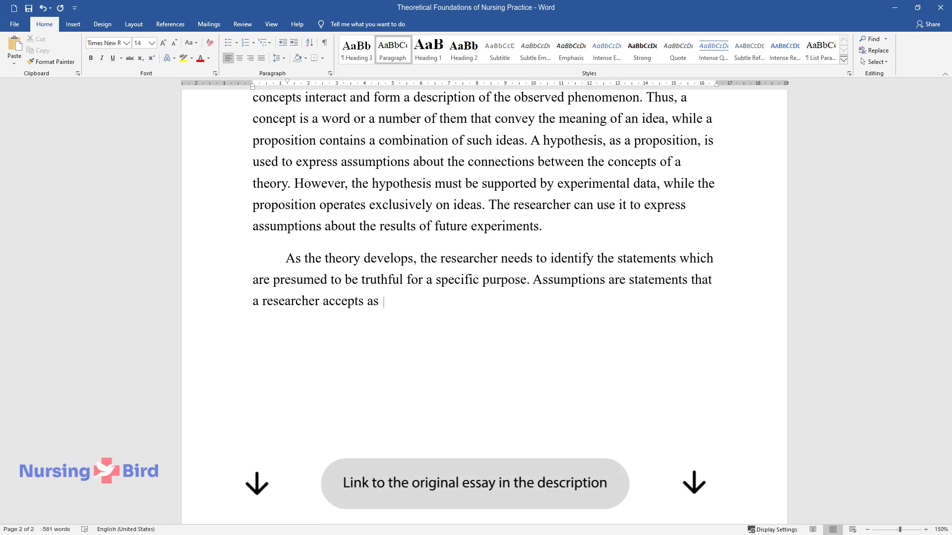
text(truth without any proof. They repre)
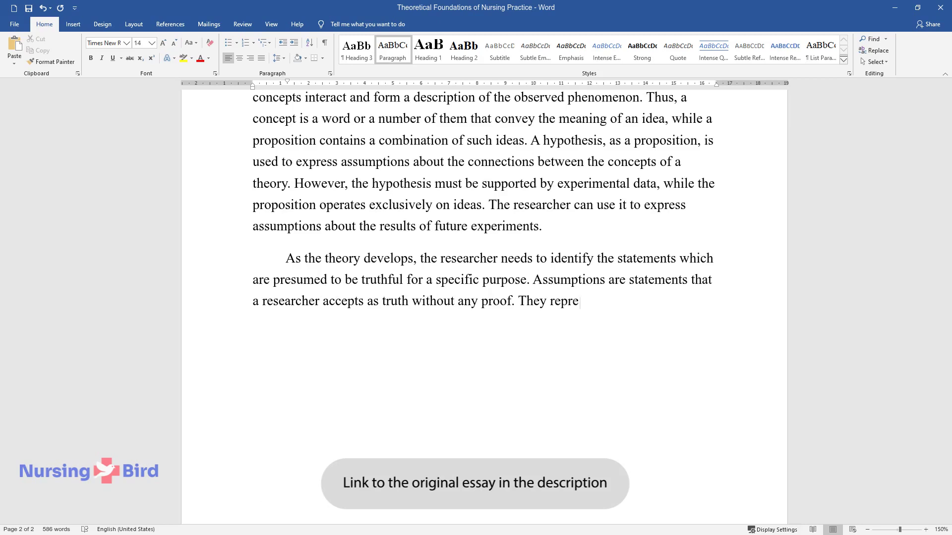
text(sent beliefs about a phenomenon that cannot be empi)
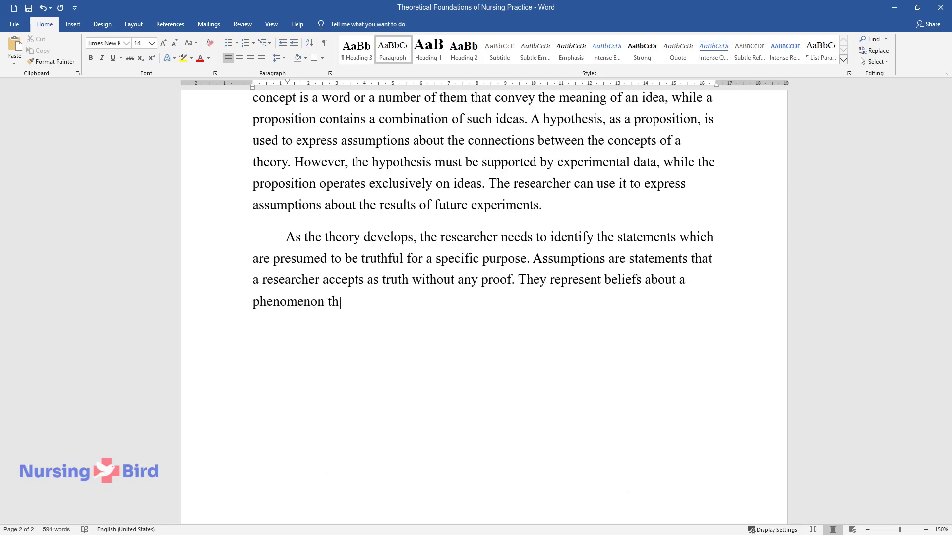
text(rically proven. As)
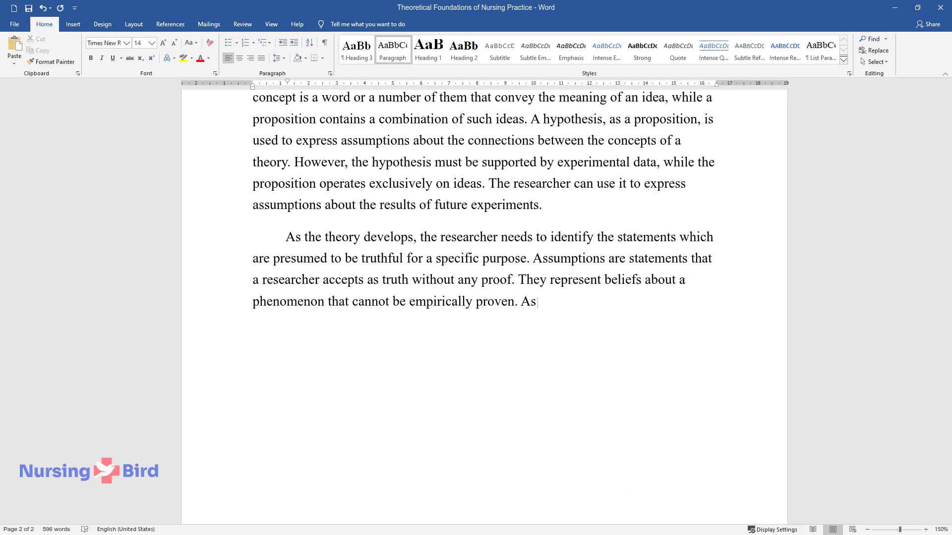
text(sumptions are used to support prop)
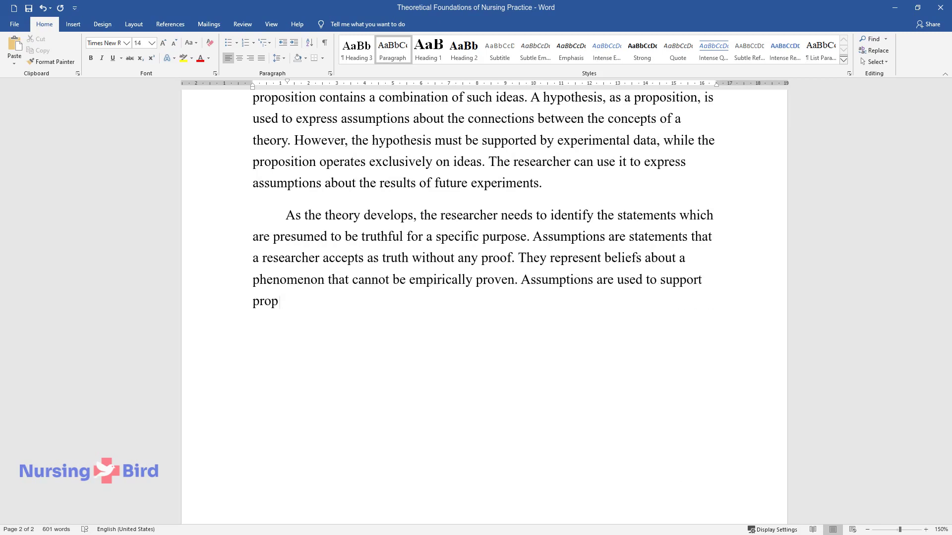
text(ositions and represent logical infe)
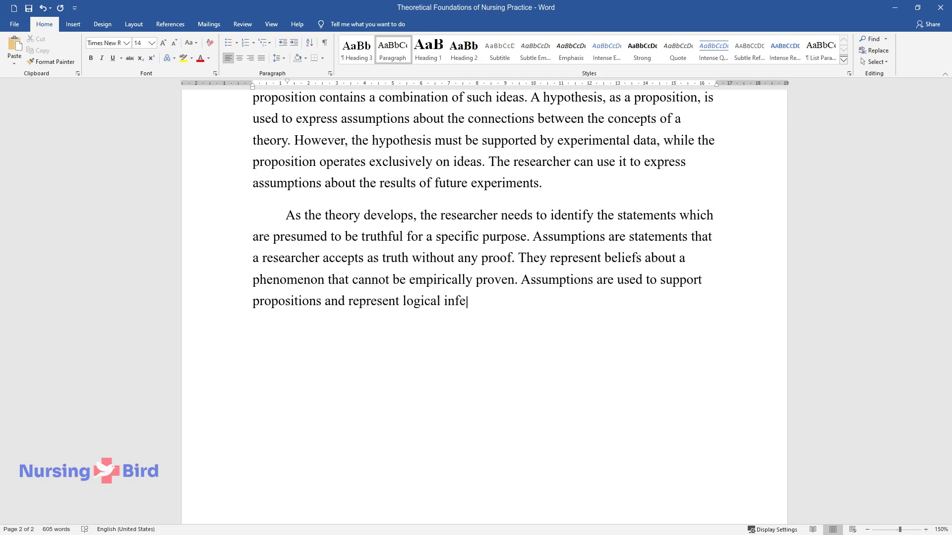
text(rences about the nature of a pheno)
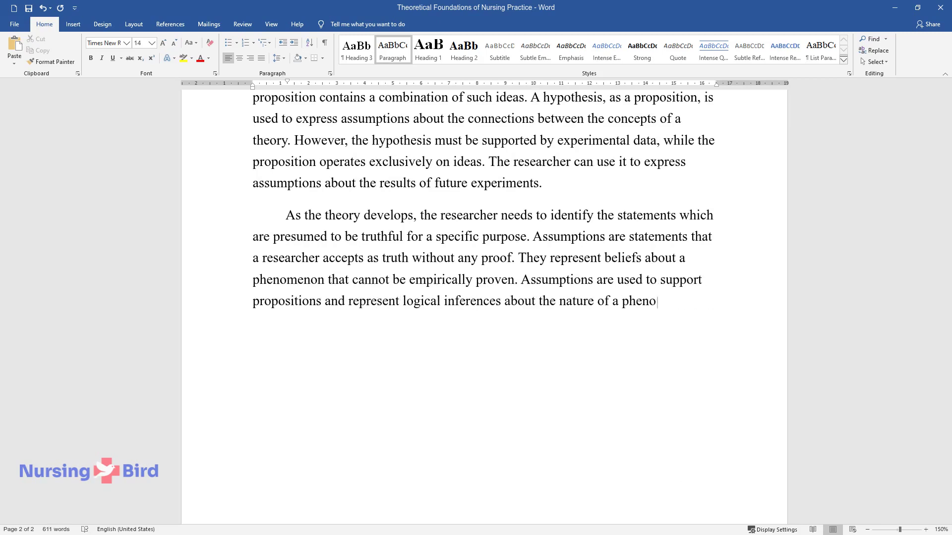
text(menon. The theory is built on assum)
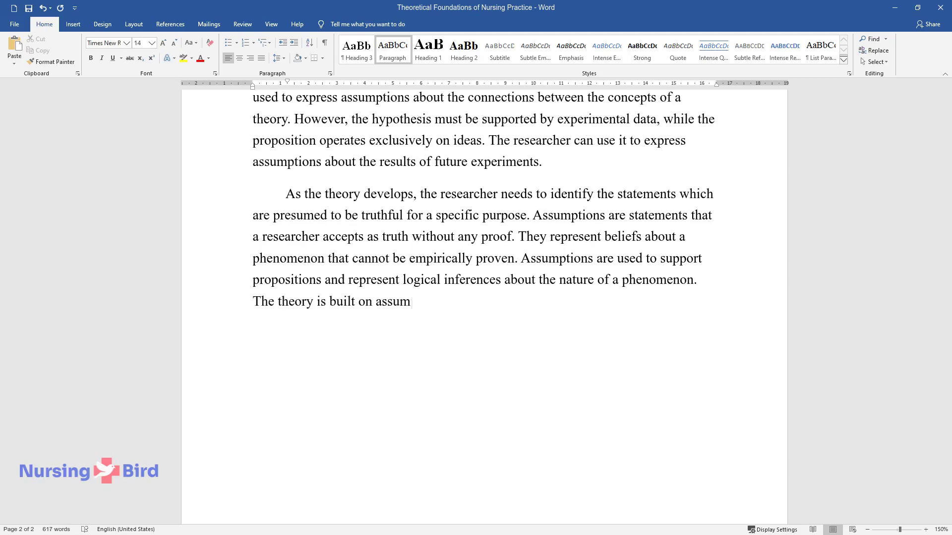
text(ptions that then guide the empiric)
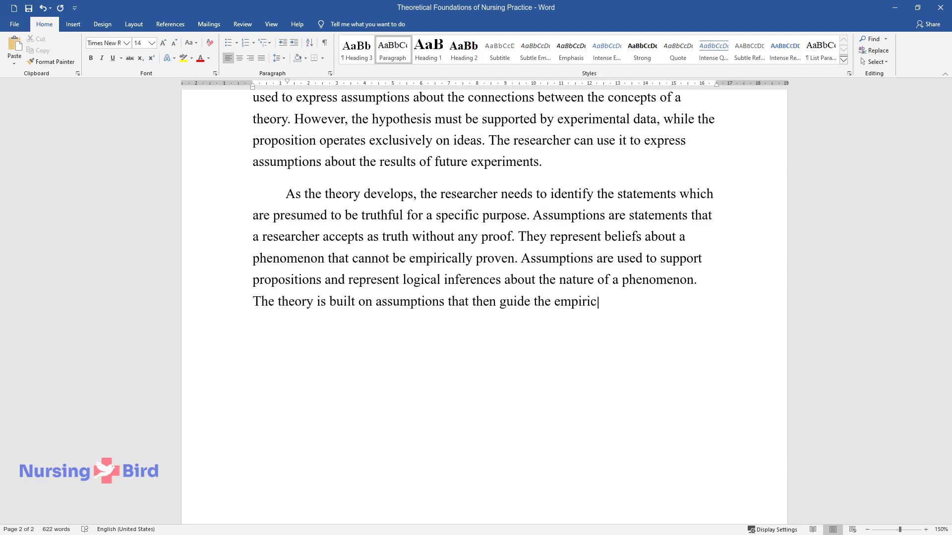
text(al research. In contrast with hypotheses, assumption)
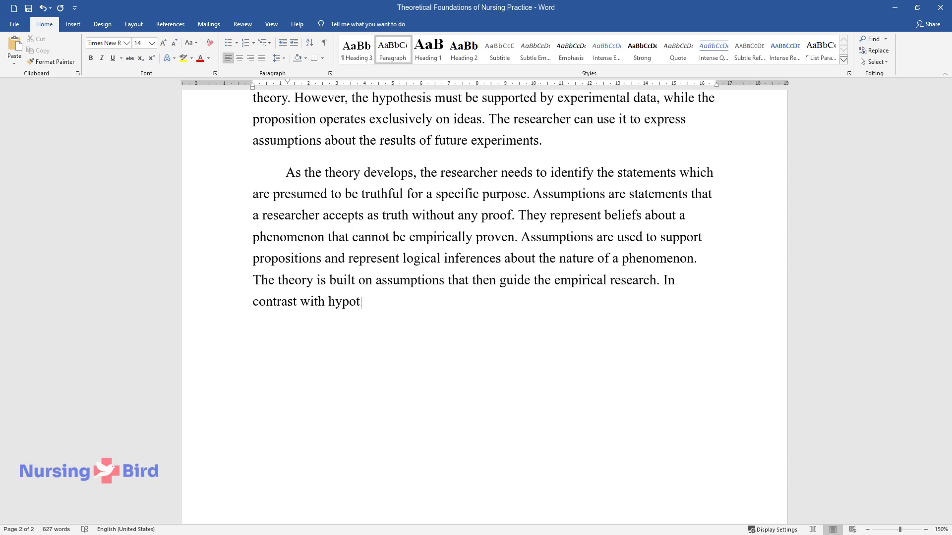
text(s are based on pr)
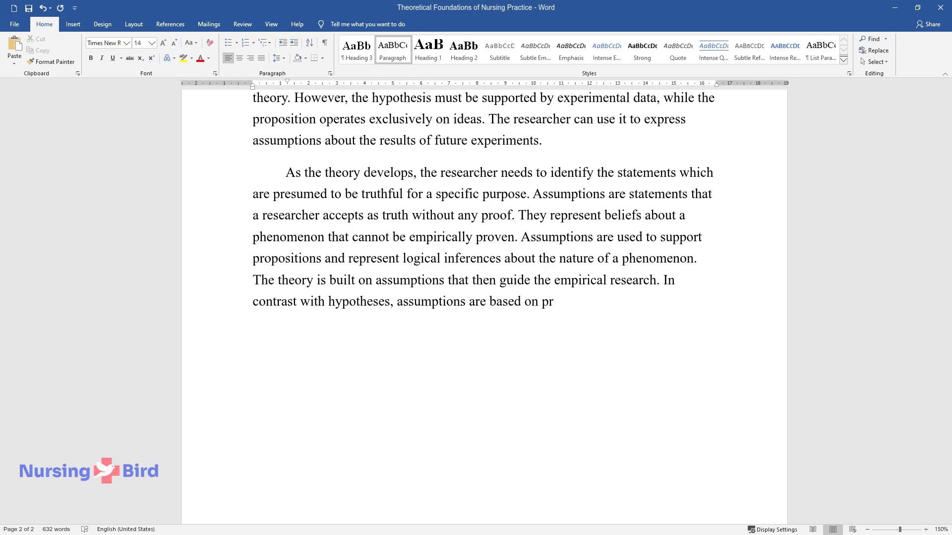
text(opositions that reflect the connections between con)
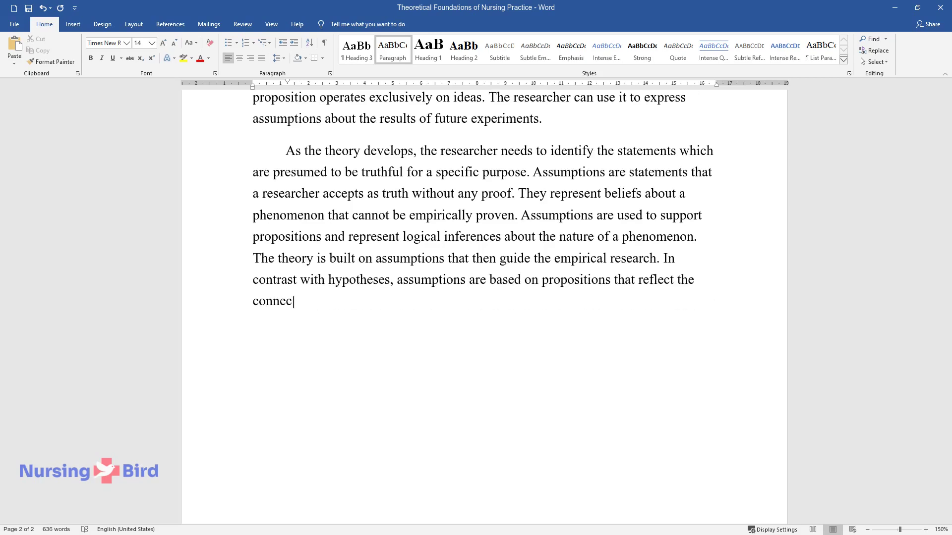
text(cepts as part of )
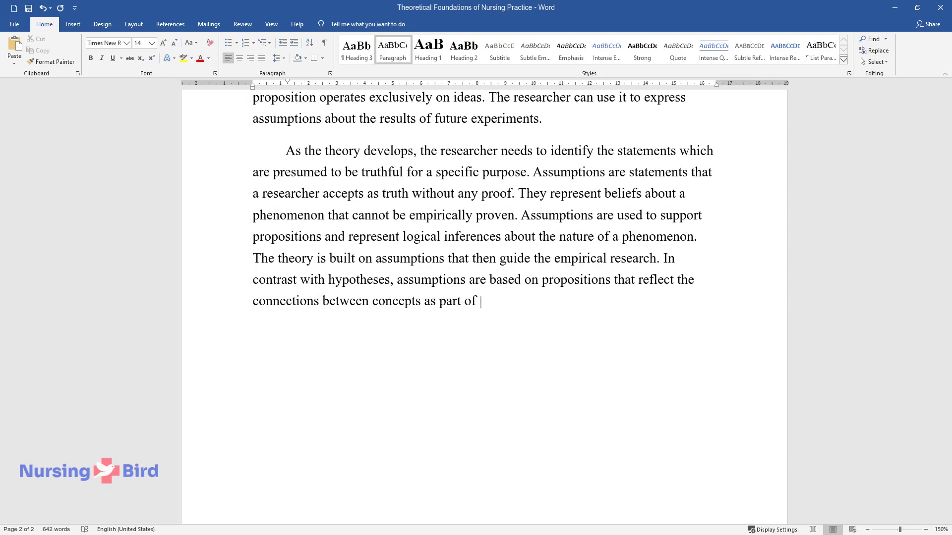
text(the description of a phenomenon. Th)
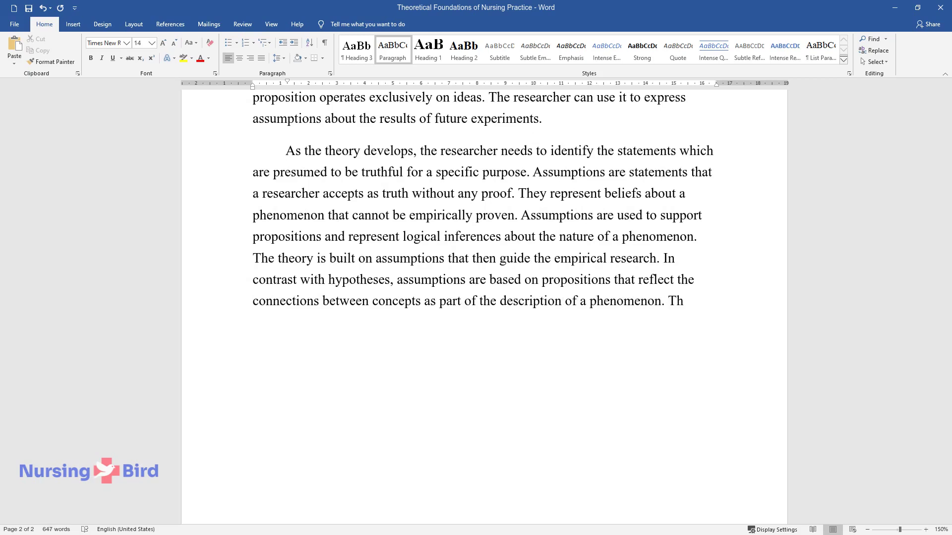
text(us, they reflect the observations o)
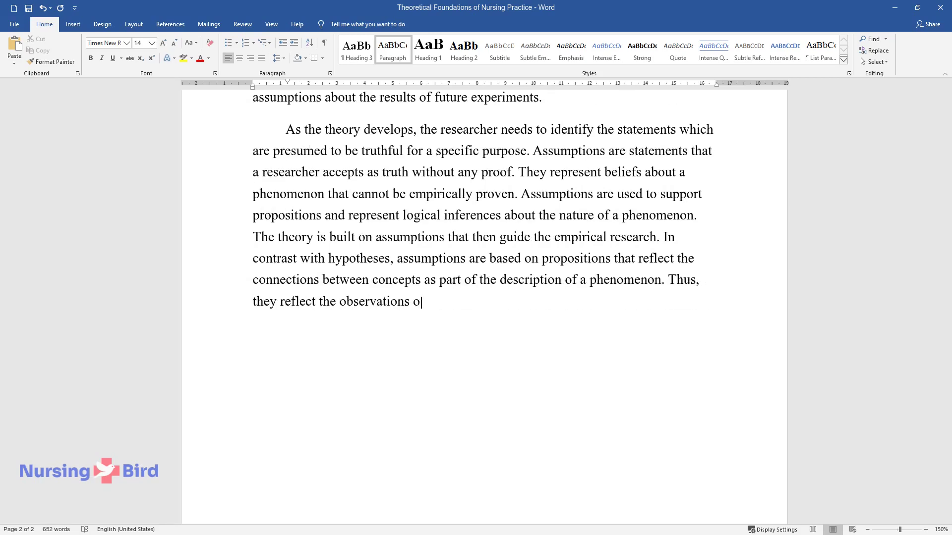
text(f the researcher of the nature and)
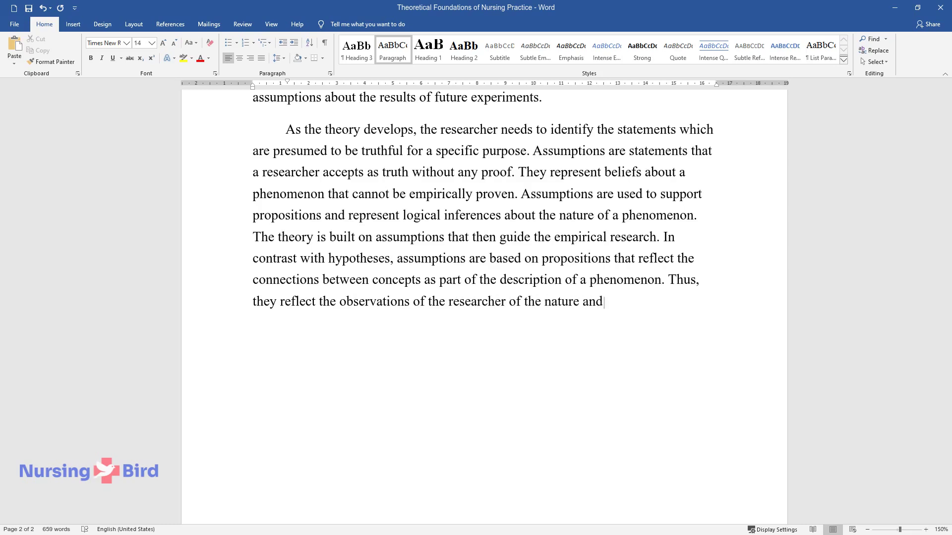
text( functioning of phenomena.)
key(Return)
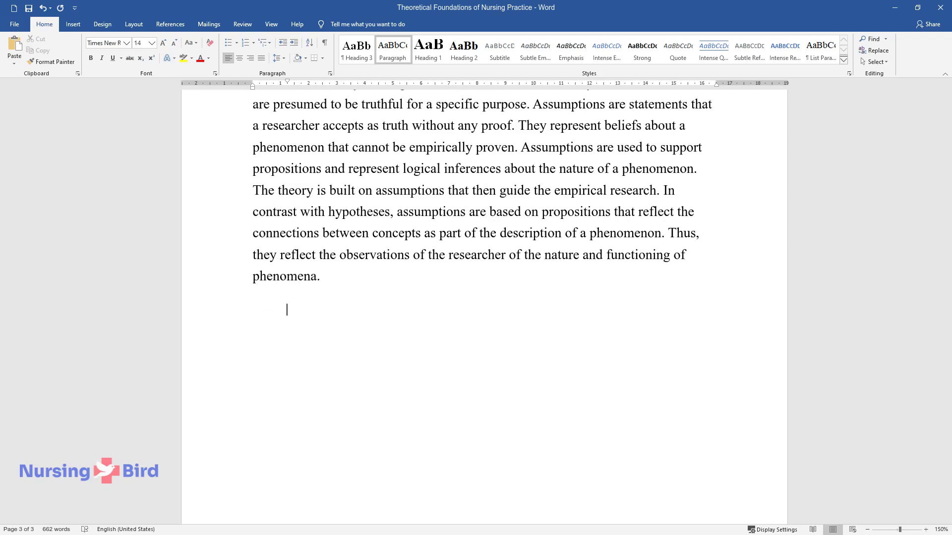
Type the paragraph beginning 'Phenomena, concepts, propositions, and assumptions form the theoretical basis'
text(Phenomena, concepts, p)
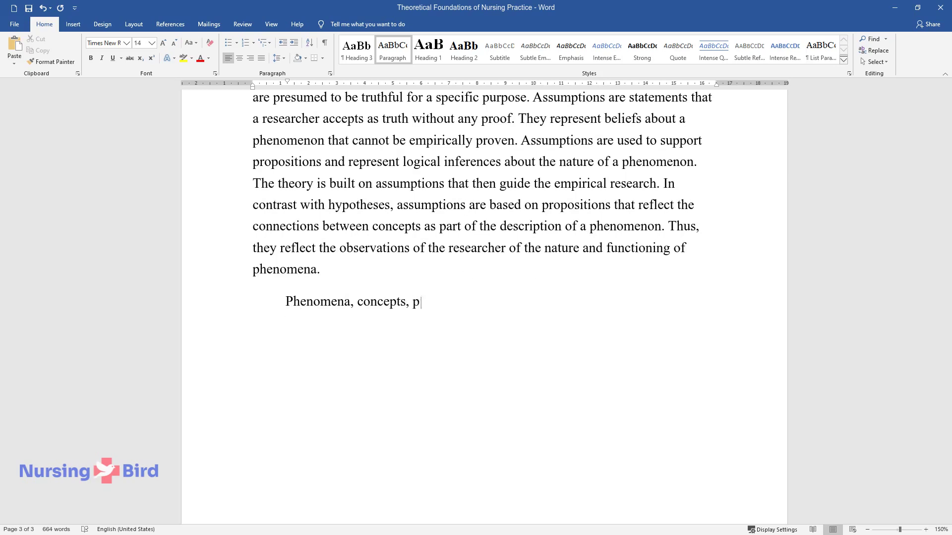
text(ropositions, and assumptions form)
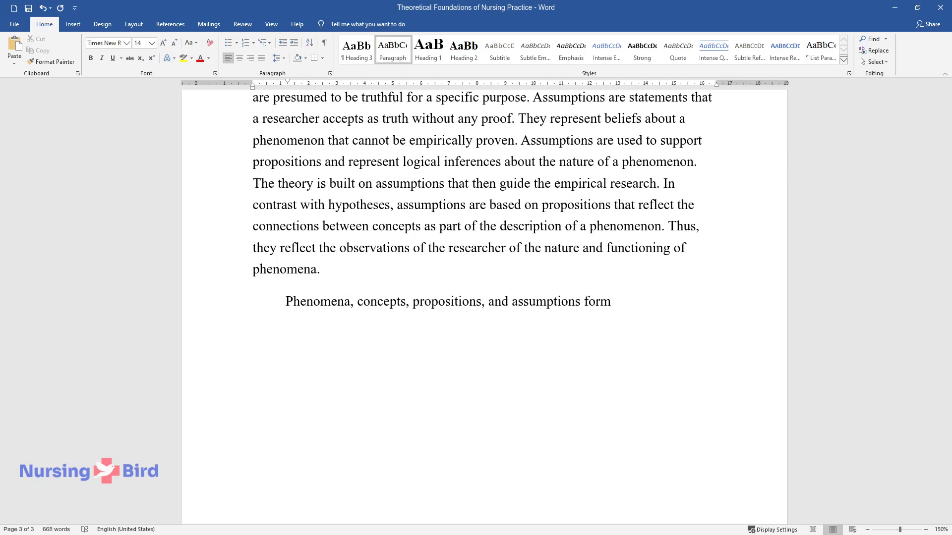
text( the theoretical basis of the nu)
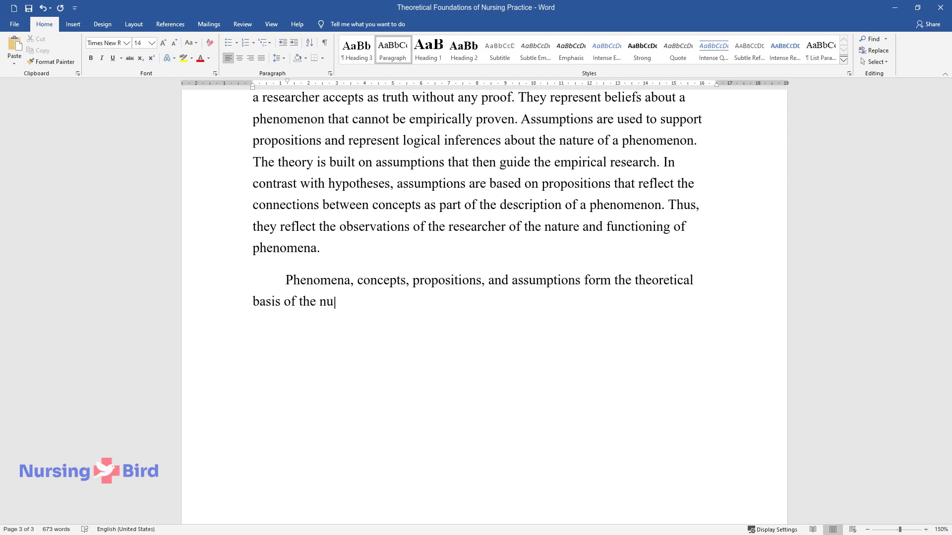
text(rsing discipline. Each of the te)
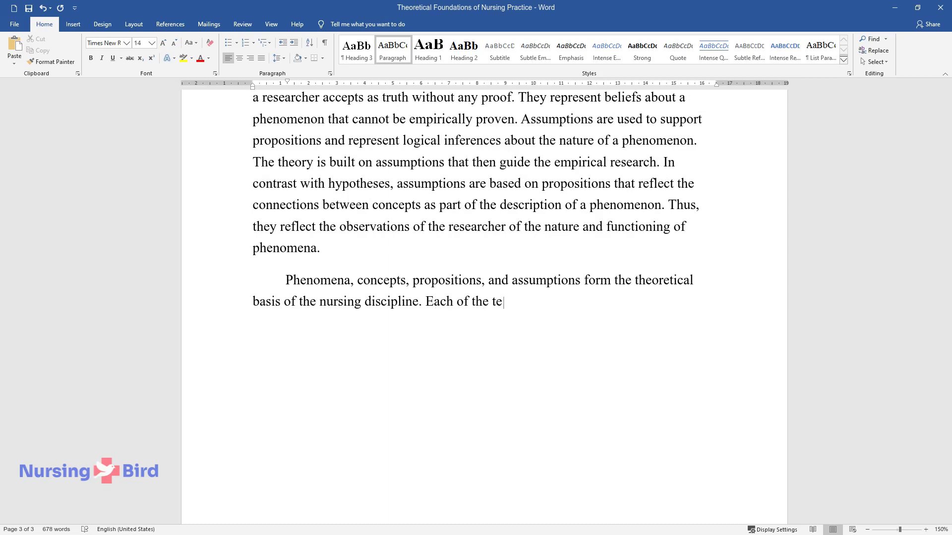
text(rms is a stage in the formation)
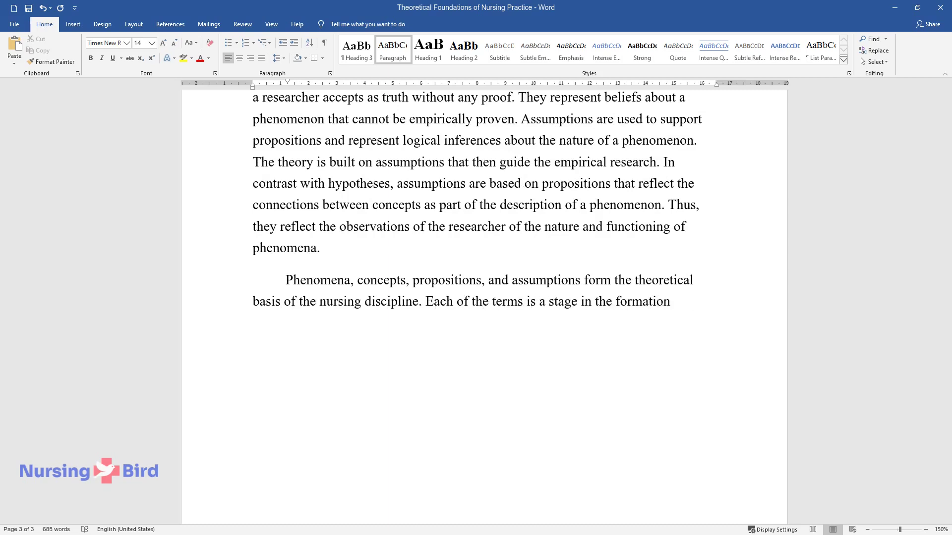
text( of a theory, which is then used a)
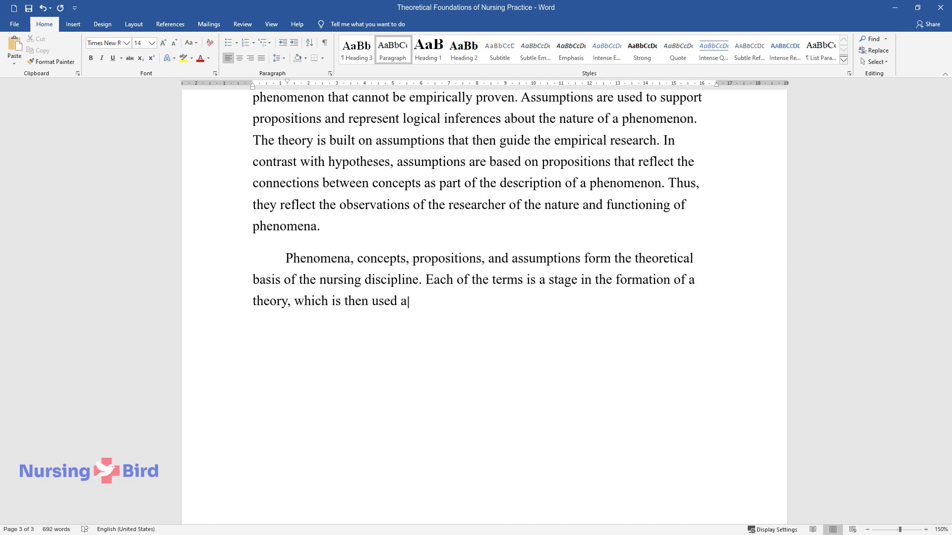
text(s knowledge. The observed phenom)
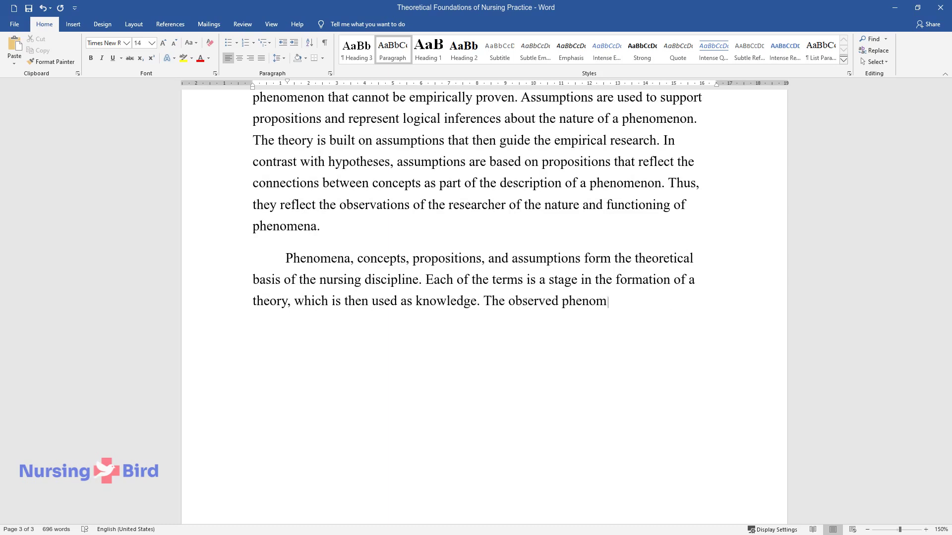
text(enon reflects an event occurring)
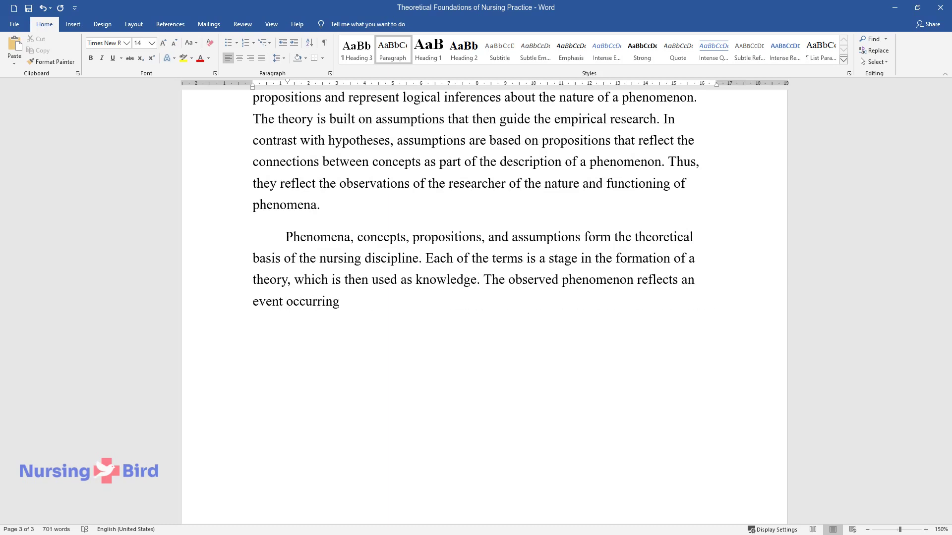
text( in reality, which will be furth)
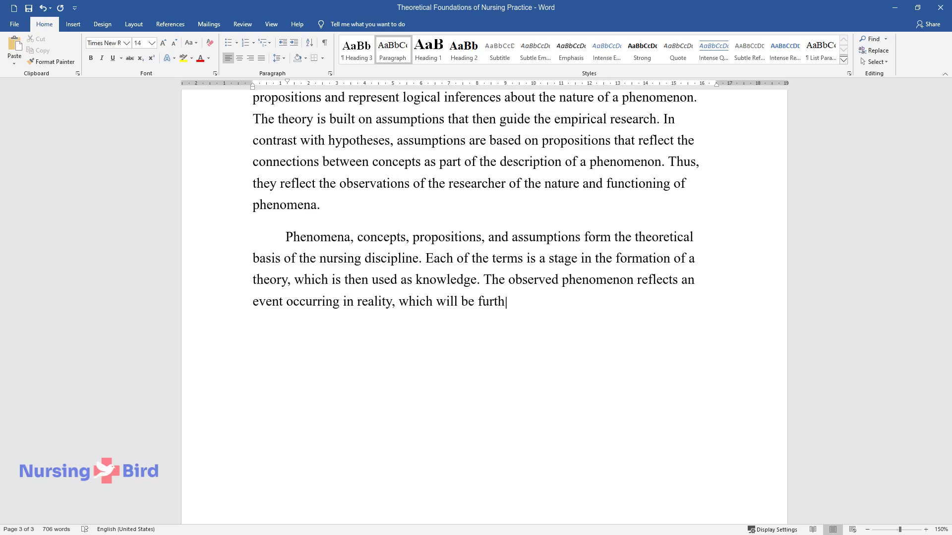
text(er investigated using theoretical)
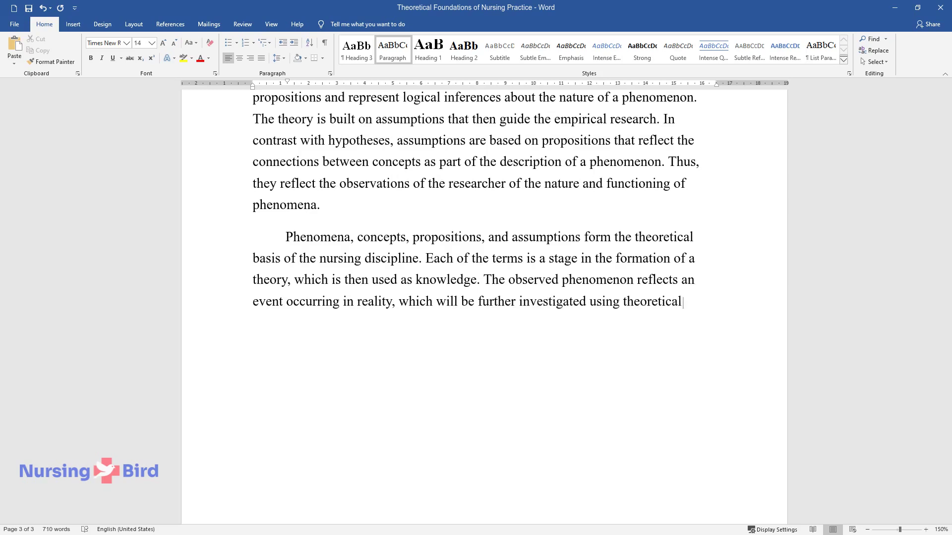
text( tools. It is of interes)
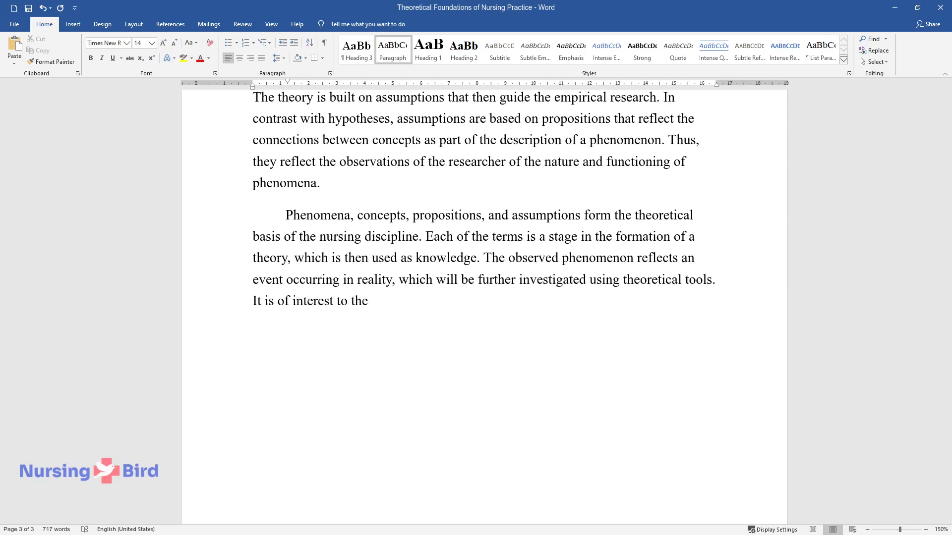
text(t to the researcher, who asks questions )
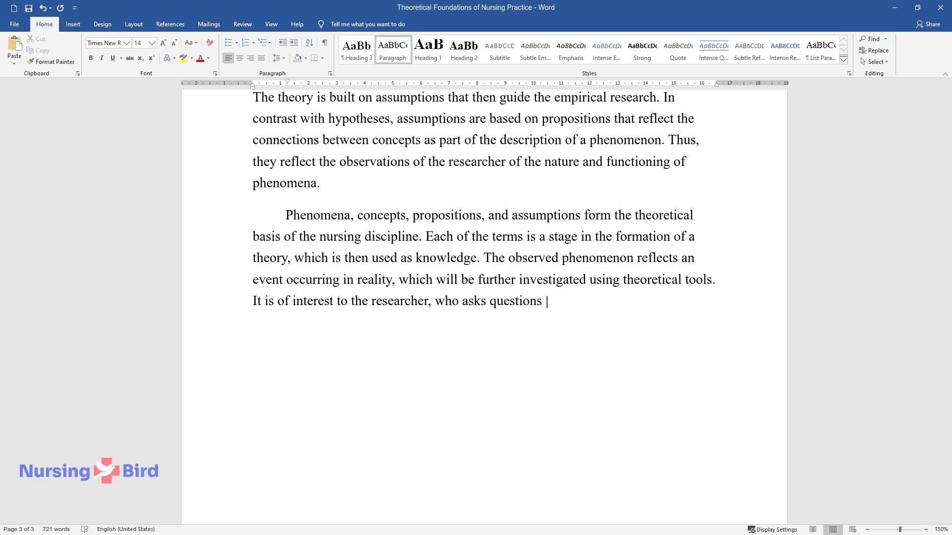
text(about the analyzed phenomenon, r)
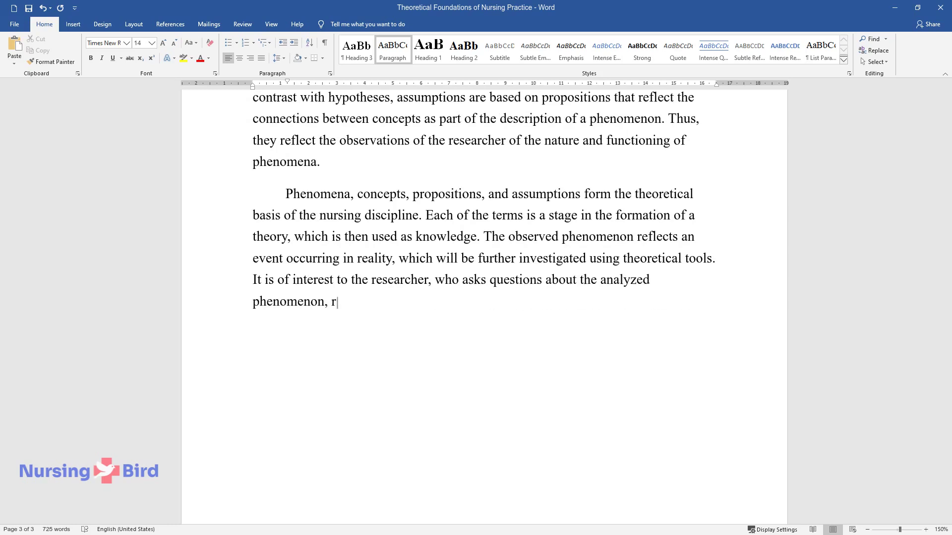
text(ecords it, and describes it. Conc)
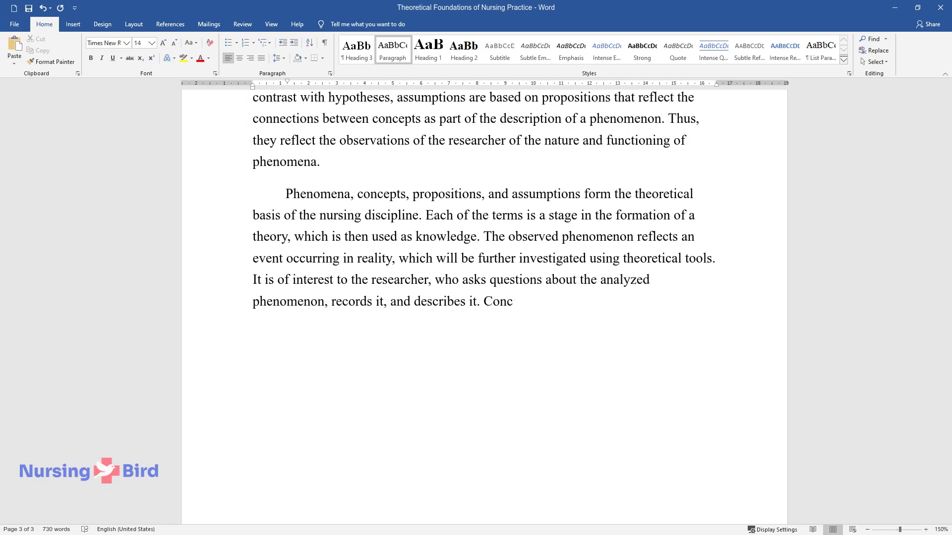
text(epts, used to define it, are the)
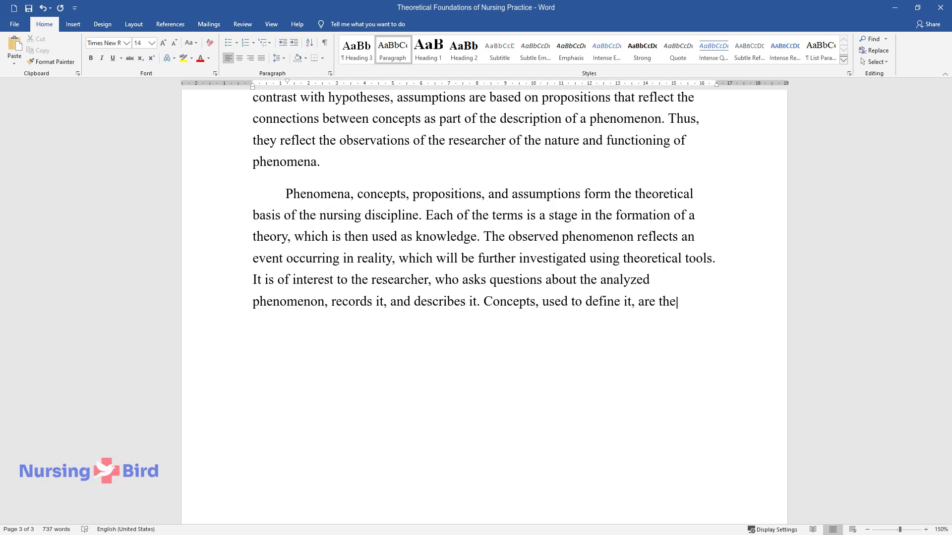
text( ideas denominated in words and )
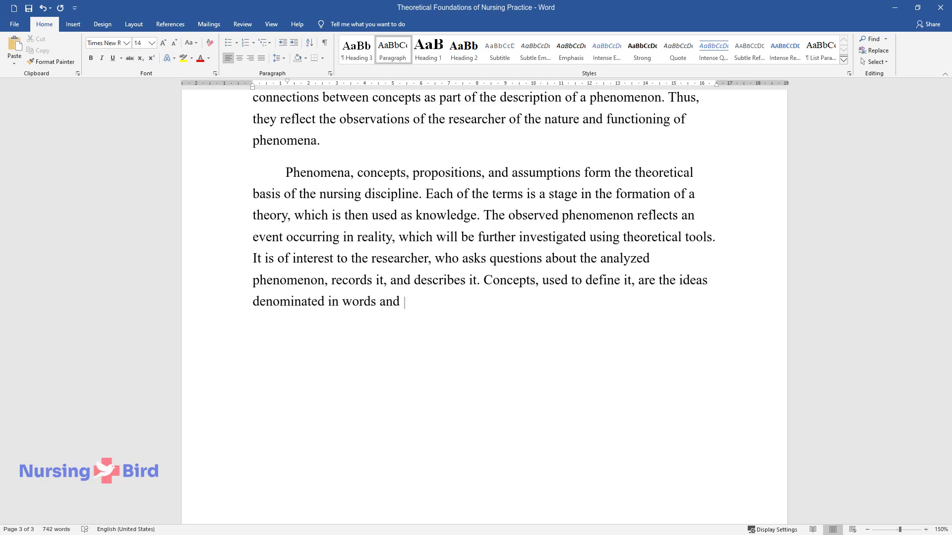
text(phrases which convey particular)
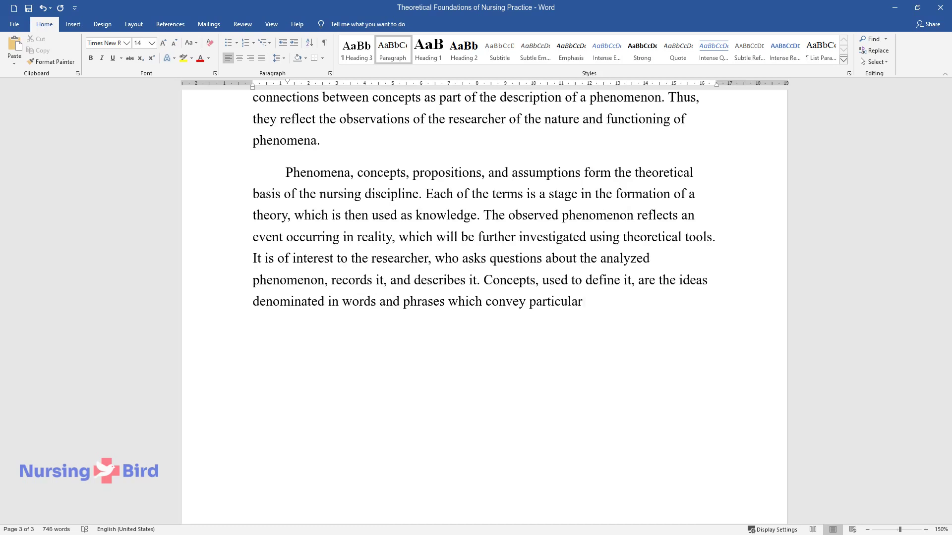
text( meanings. With their hel)
text(p, the re)
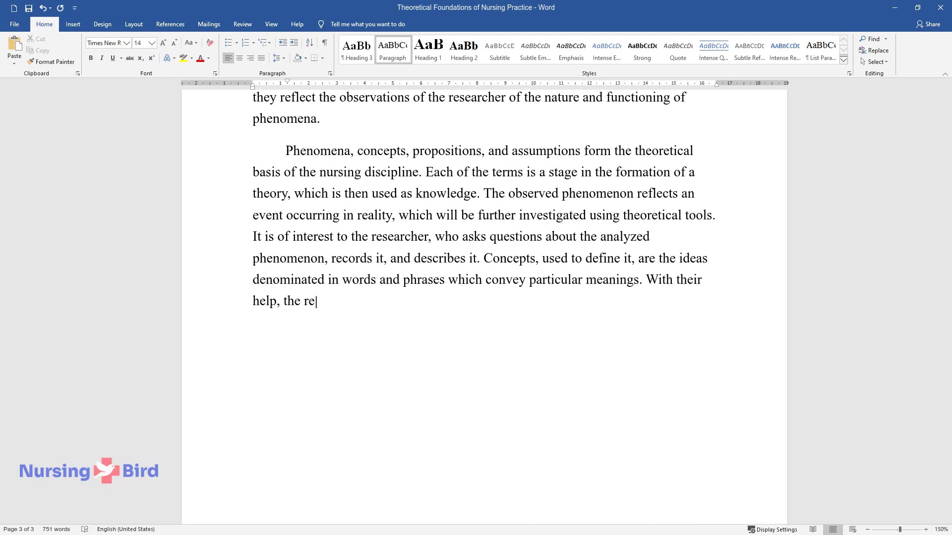
text(searcher describes the phenomeno)
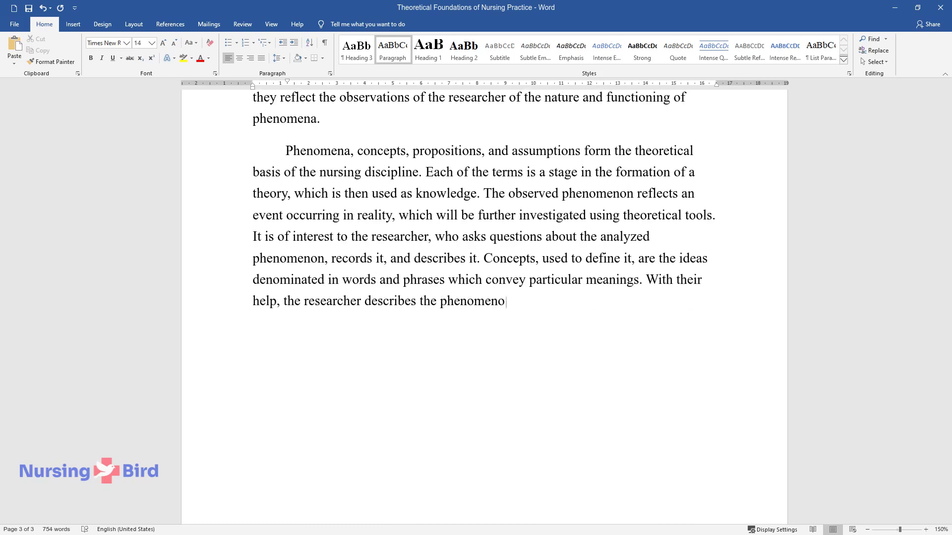
text(n and its parts for communicatio)
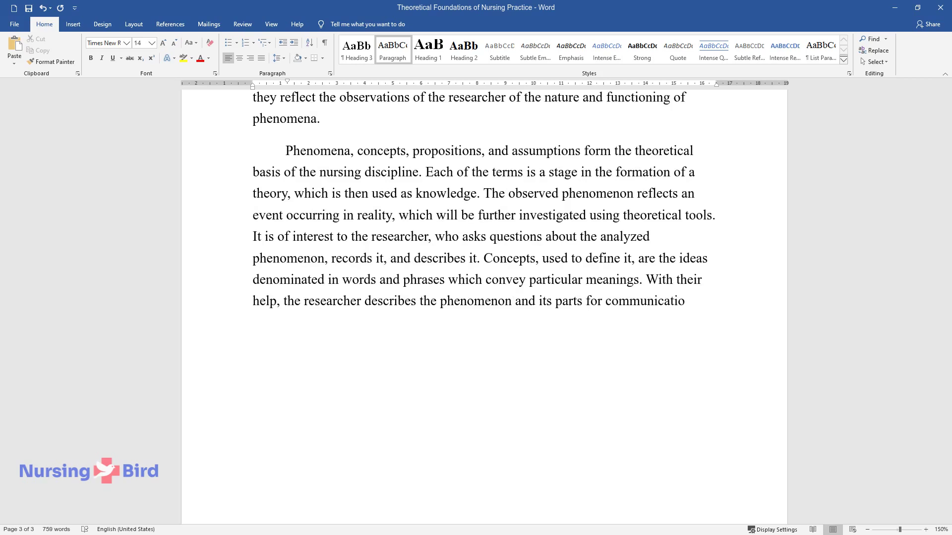
text(n with other people. Further, it)
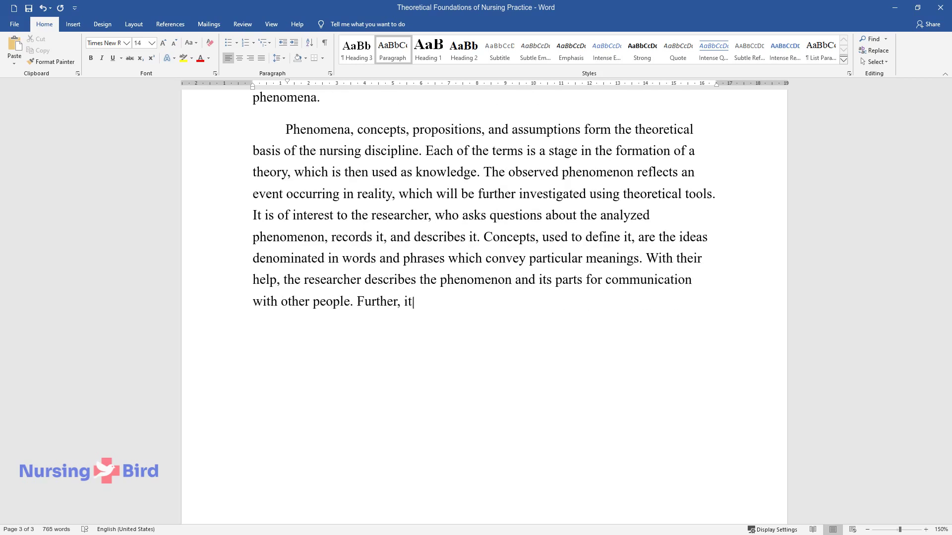
text( is necessary to establish relati)
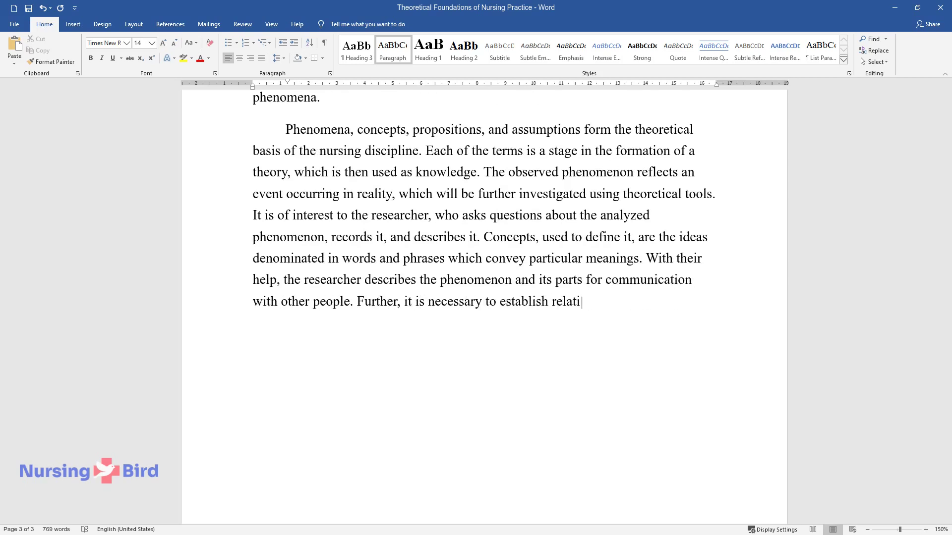
text(onships between concepts, which)
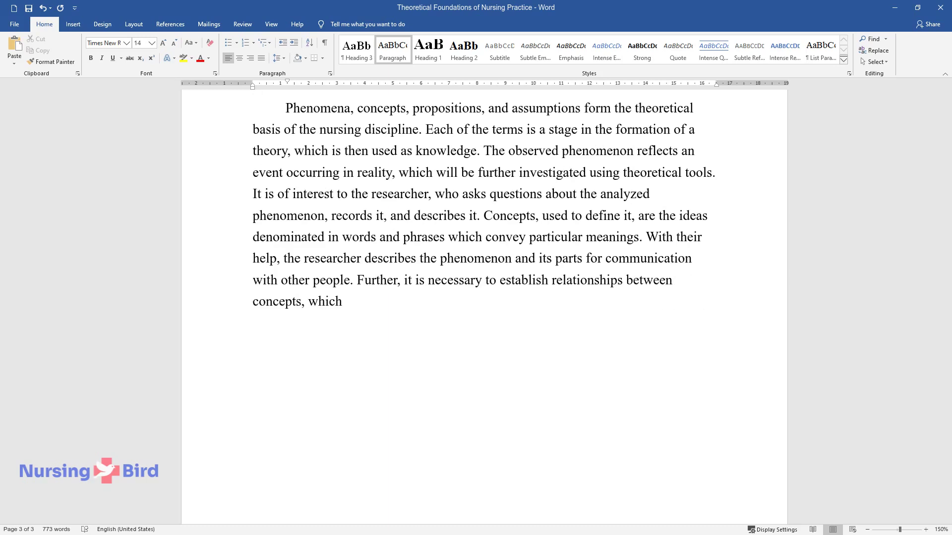
text( are called propositions. On the)
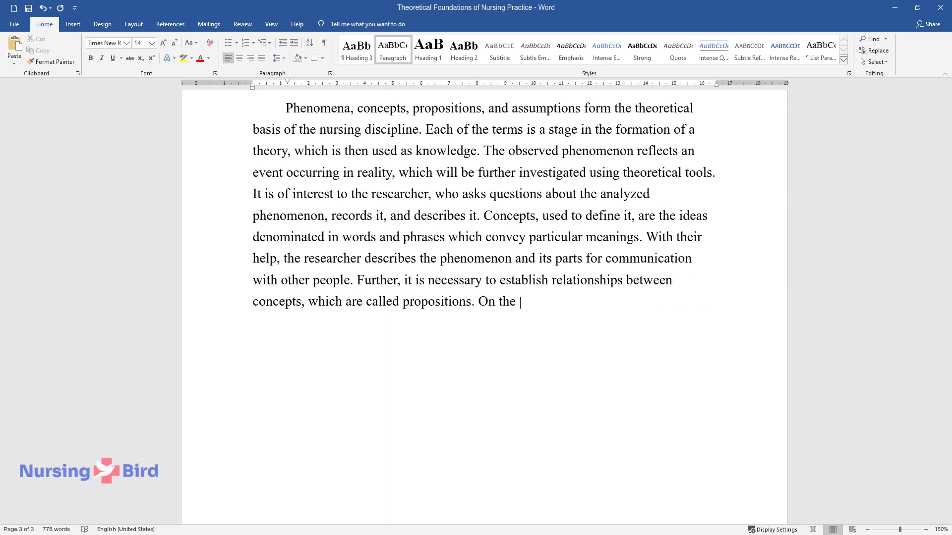
text( basis of identified connections,)
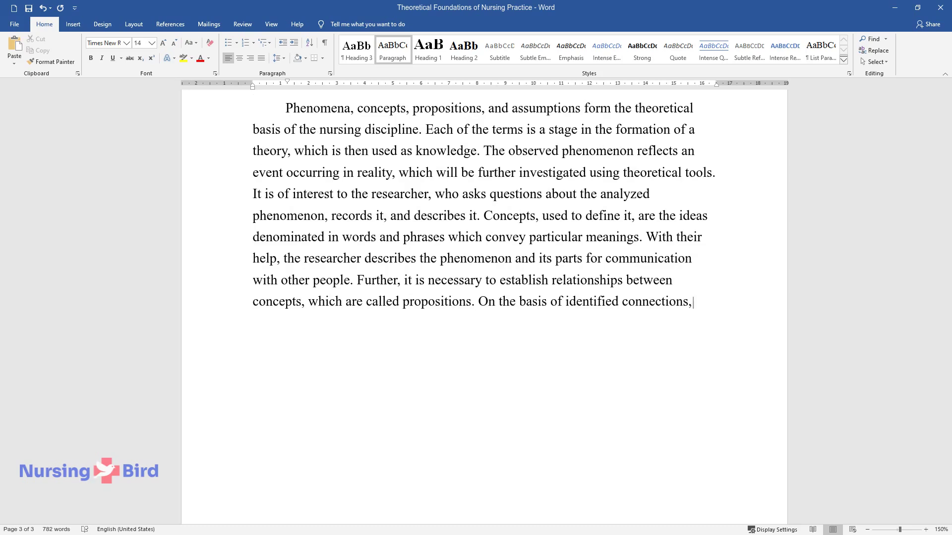
text( assumptions are formed, which ar)
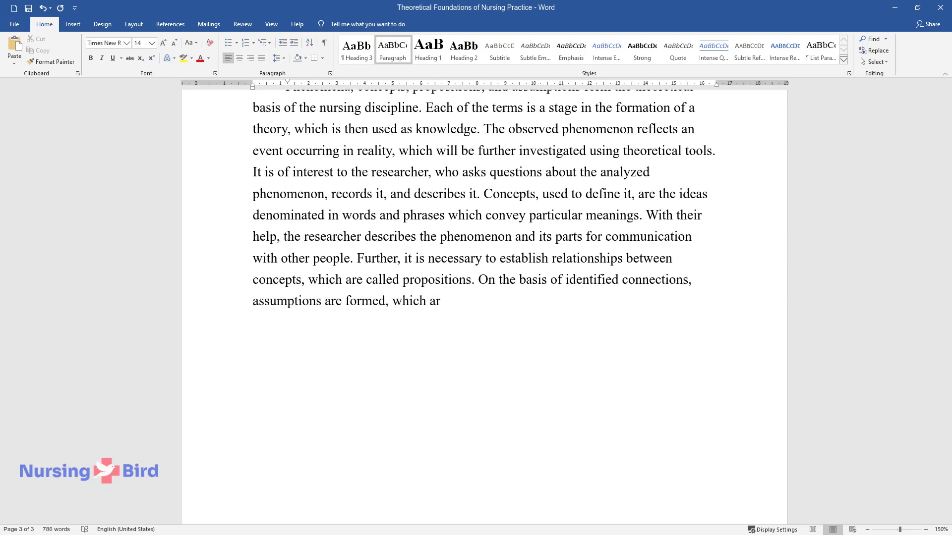
text(e statements about the phenomeno)
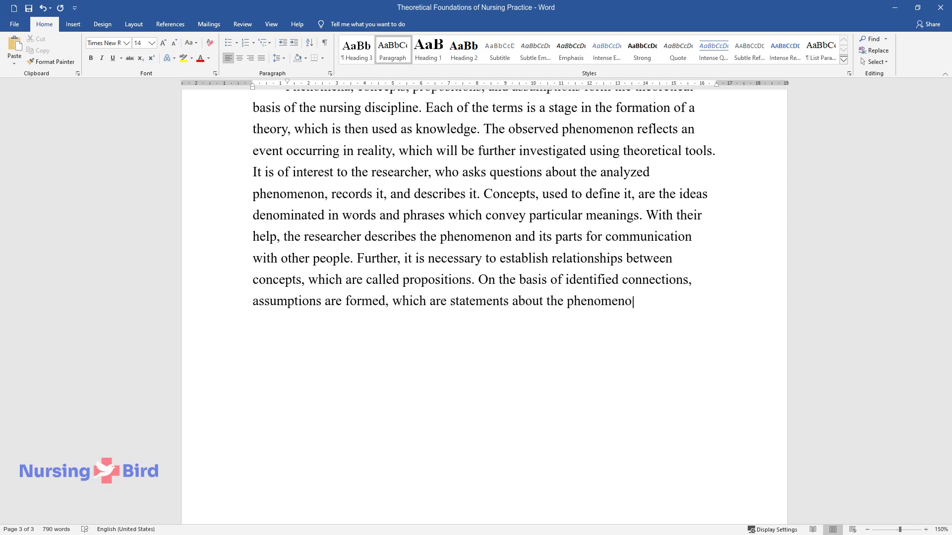
text(n not supported by experimental )
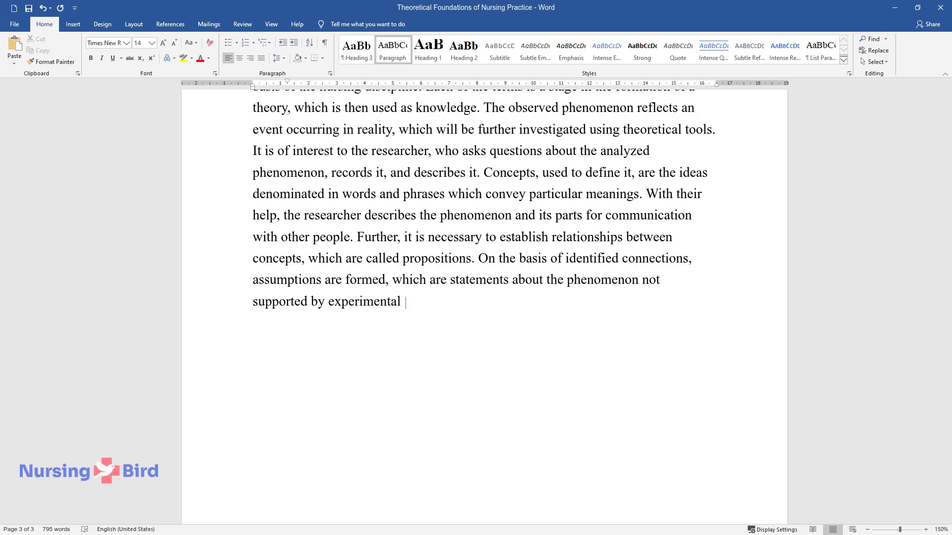
text(data. Thus, a scientific theory i)
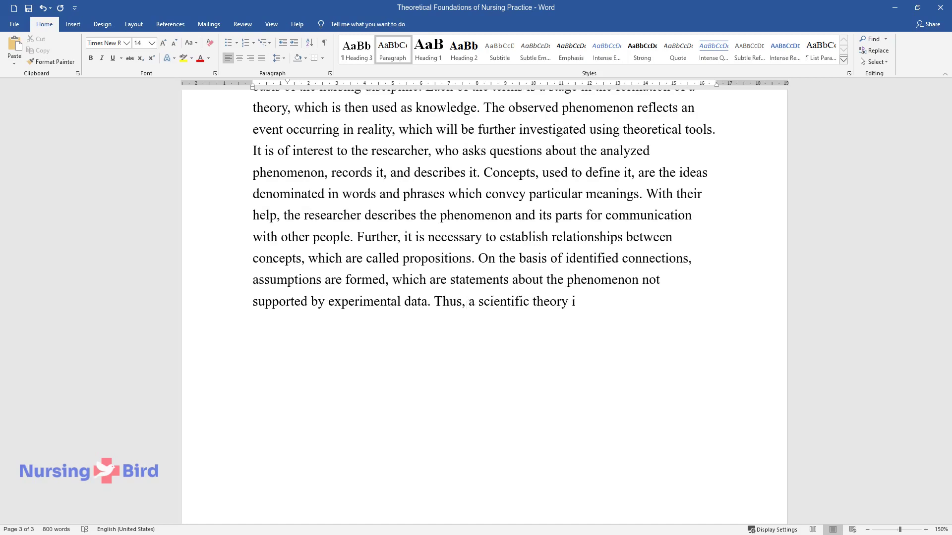
text(s shaped, which, in nursing pra)
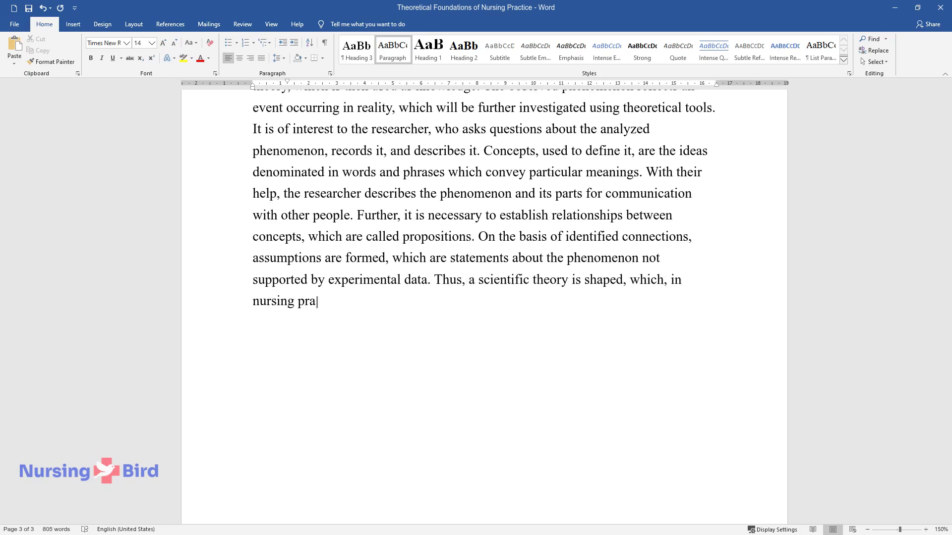
text(ctice, constitutes the basis of k)
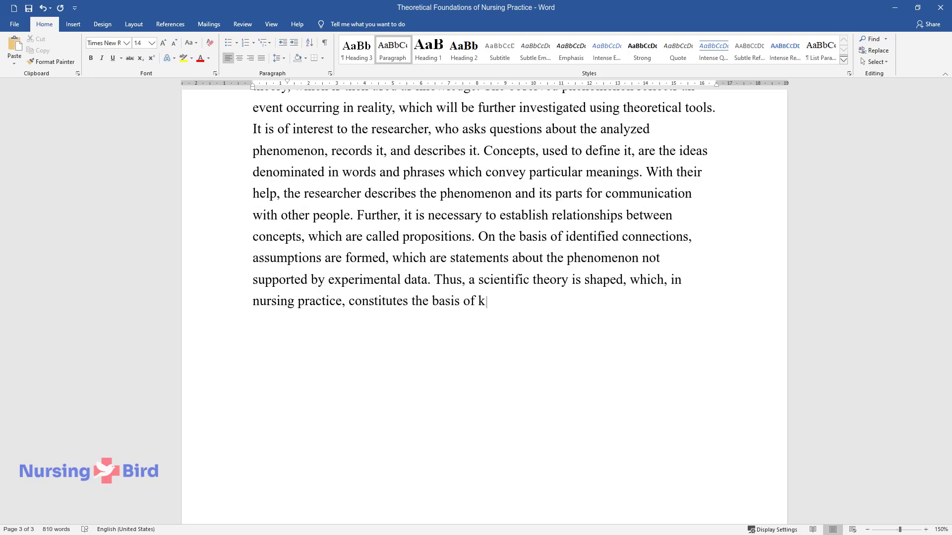
text(nowledge. The theory can then be)
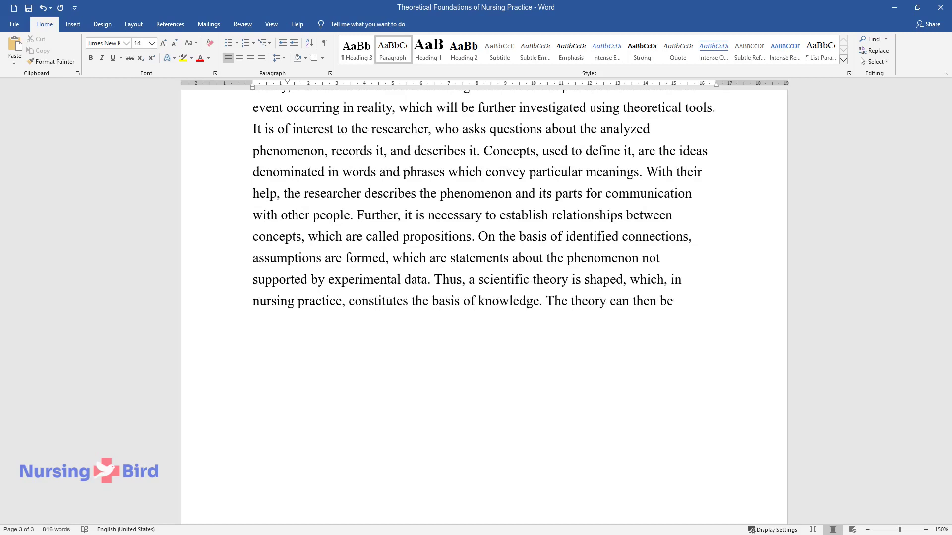
text( used to form a hypothesis and to)
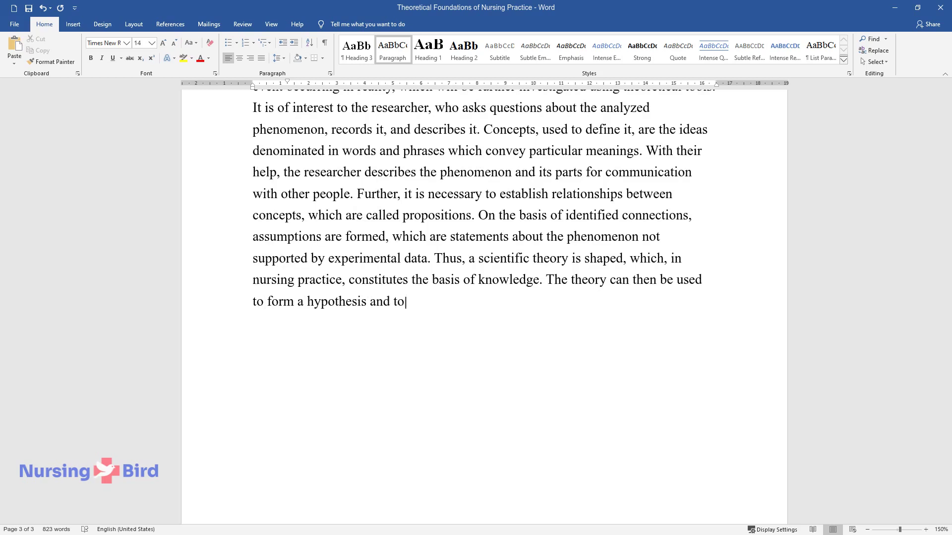
text( test it with experimental data.)
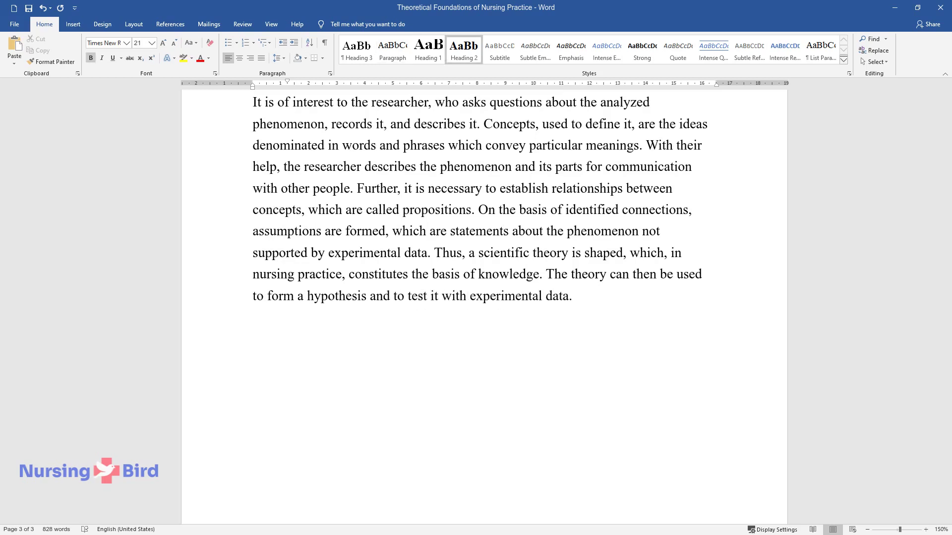
text(Example)
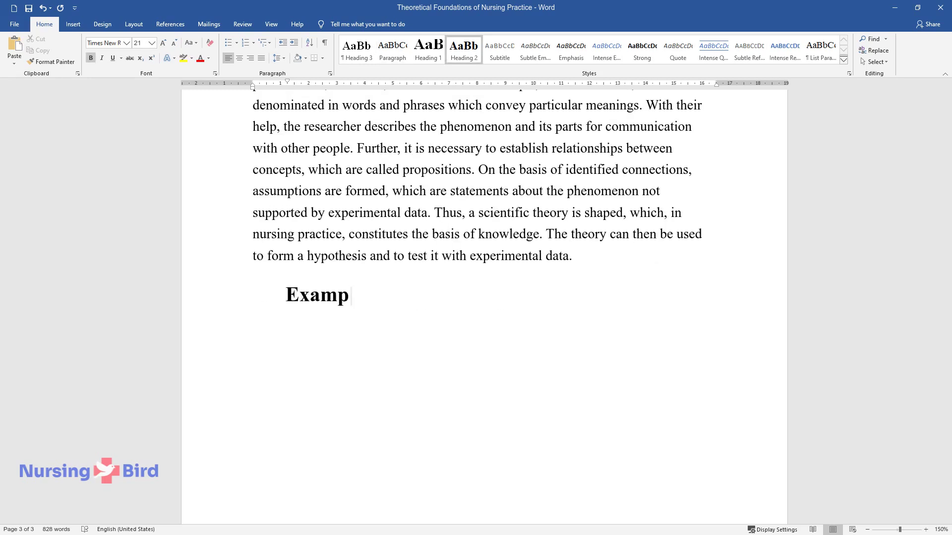
Write the Example paragraph on outcomes for chronically diabetic patients, ending 'by other factors.'
key(Return)
text(Since)
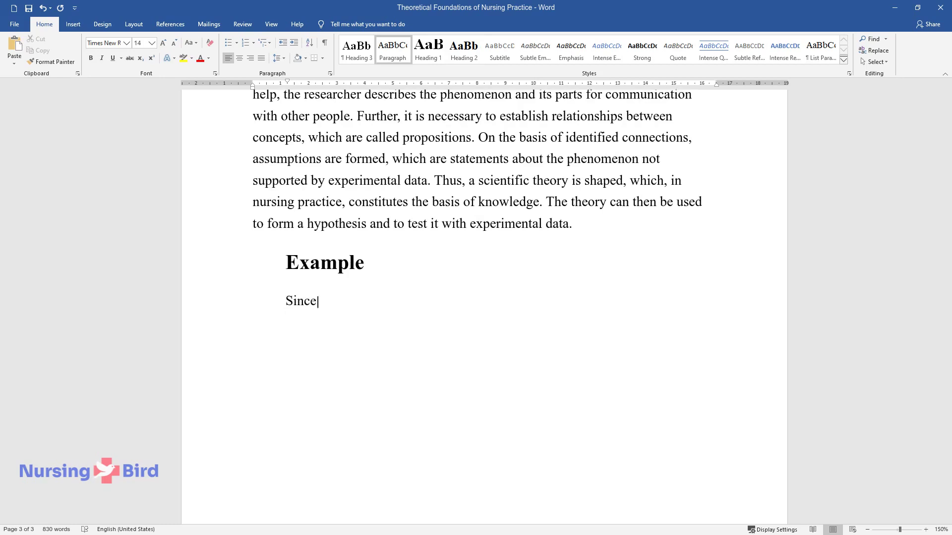
text( nursing is aimed at improving the)
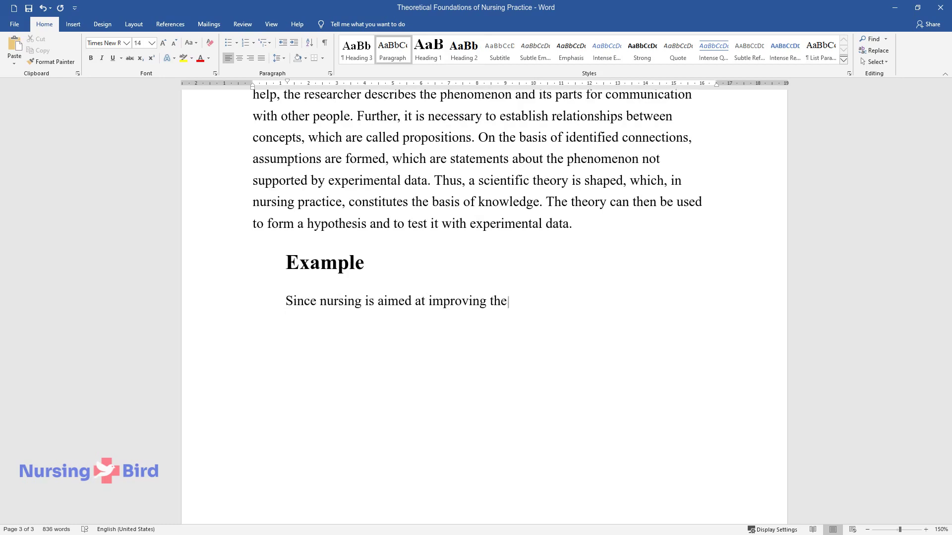
text( care provided for patients, then)
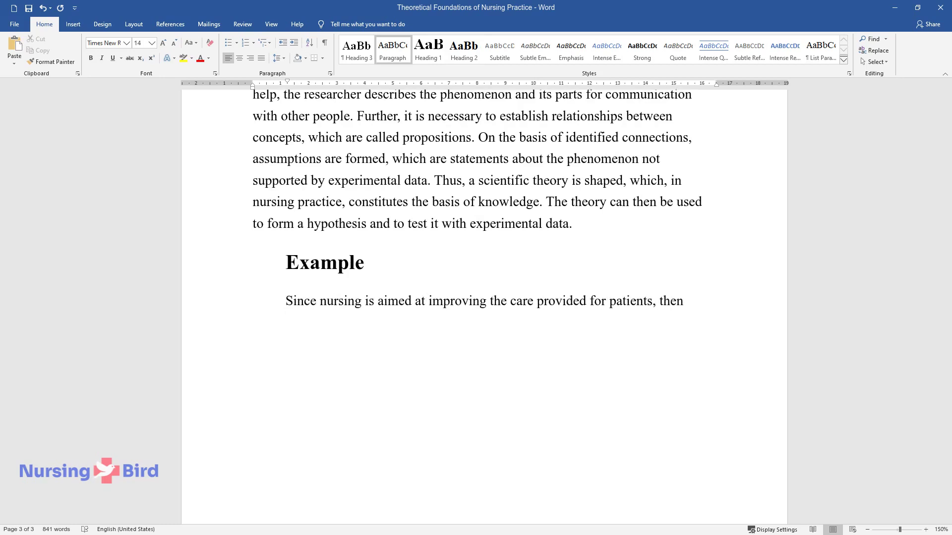
text( the phenomena are observed during)
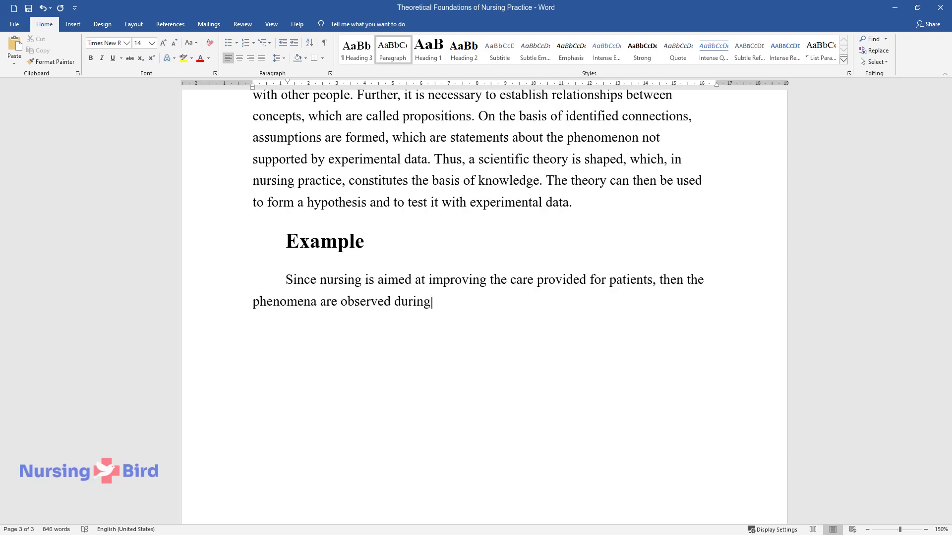
text( practice. A phenomenon from nursi)
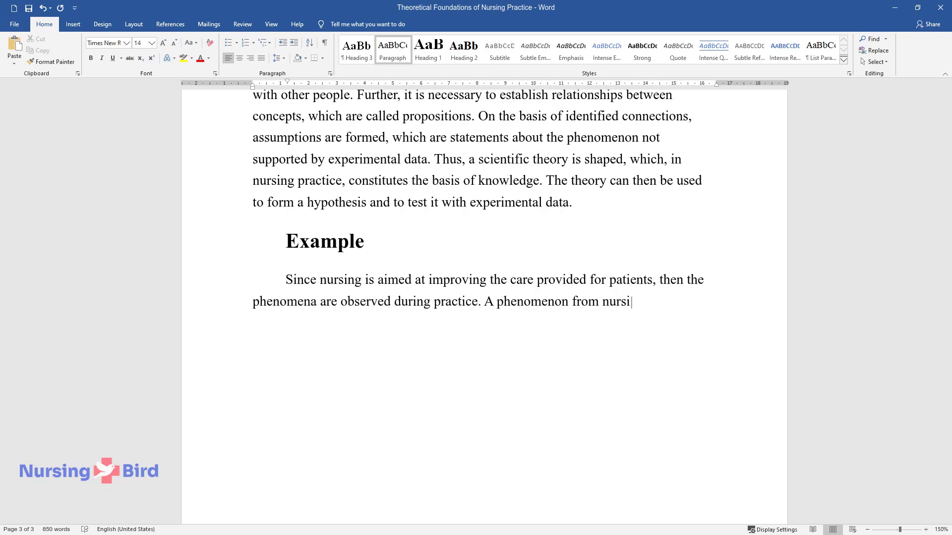
text(ng practice is the observation tha)
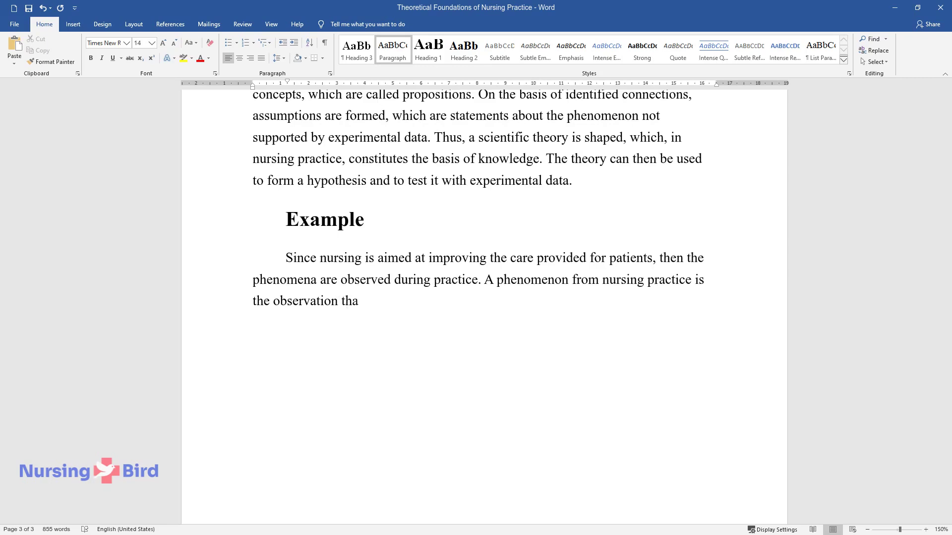
text(t the process of stabilization and)
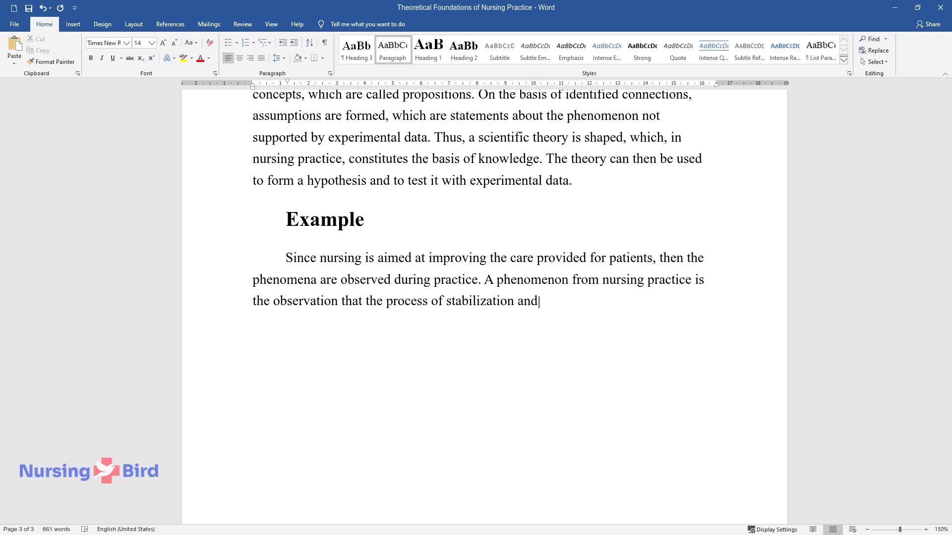
text( adaptation of chronically diabeti)
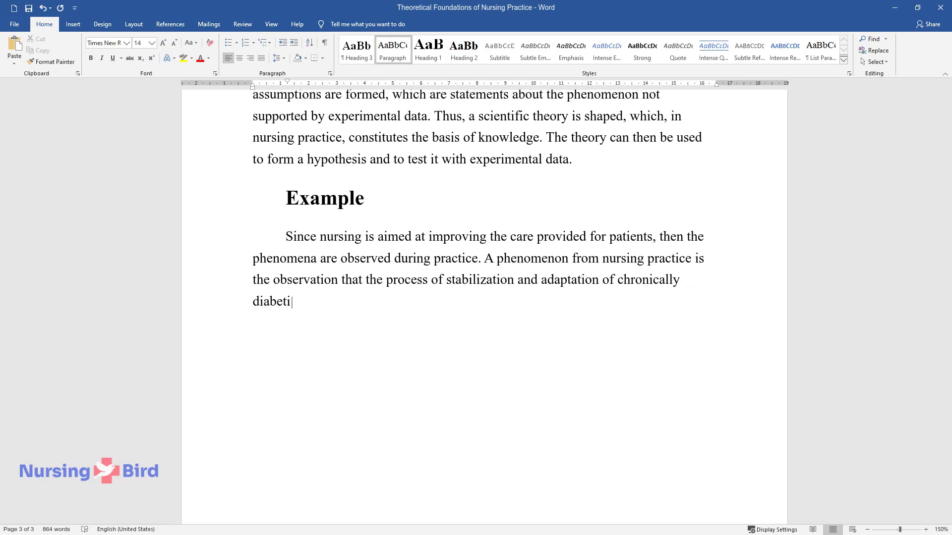
text(c patients often lasts continuousl)
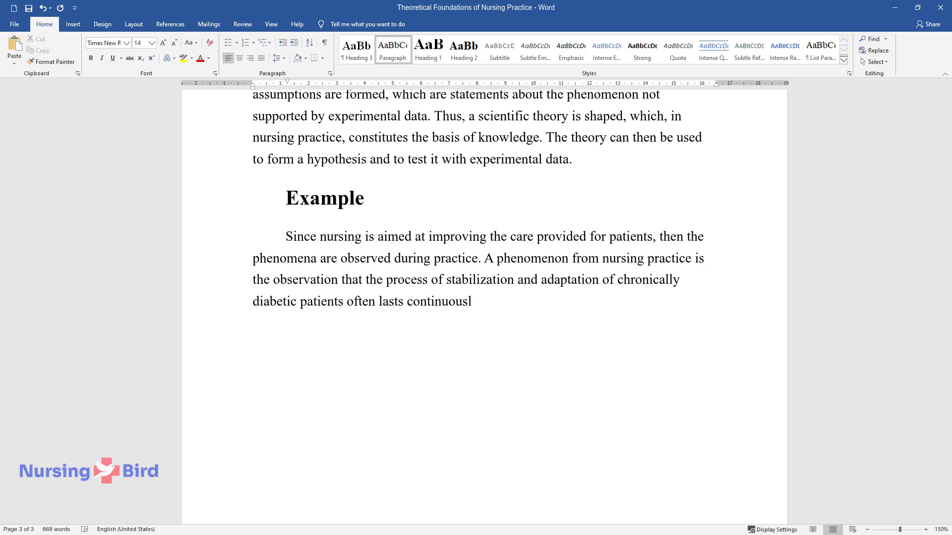
text(y and does not have the same resul)
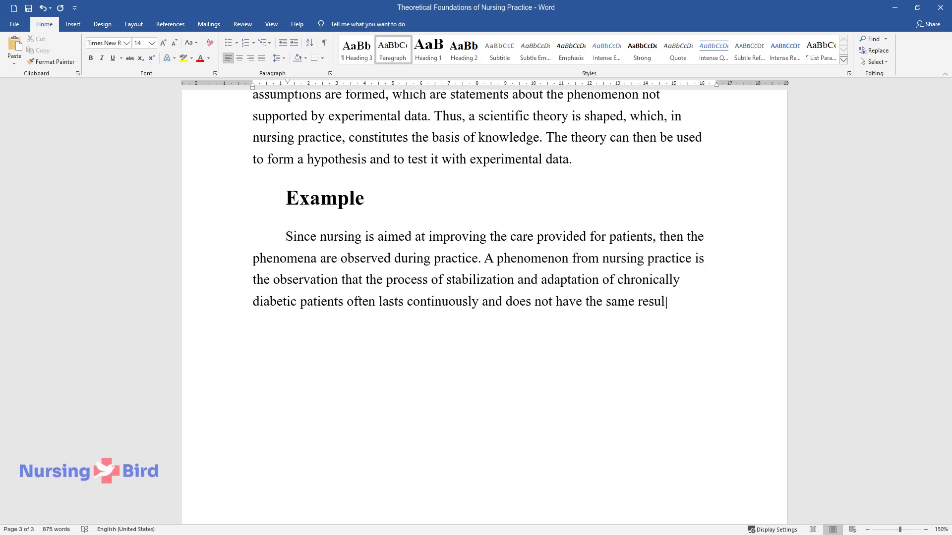
text(ts over time. Thus, the outcomes o)
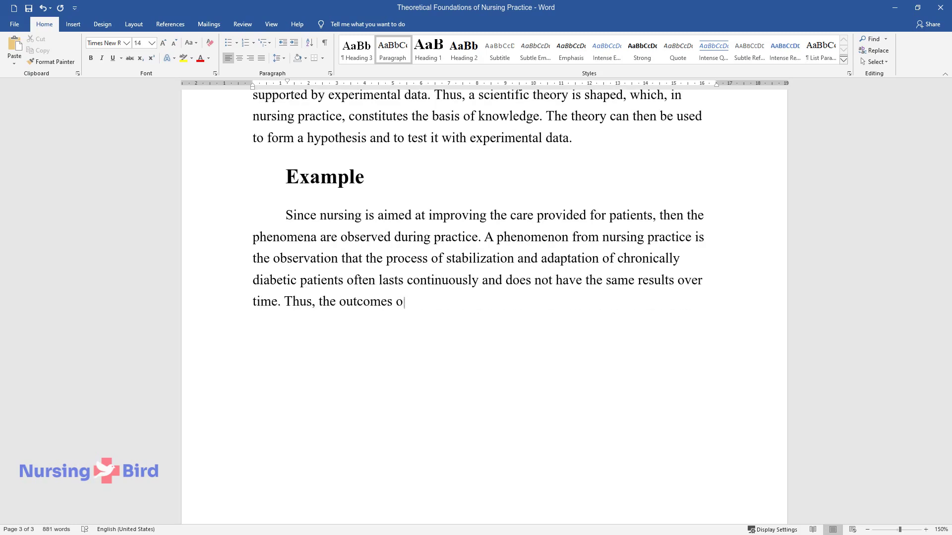
text(f patients with equal medical and)
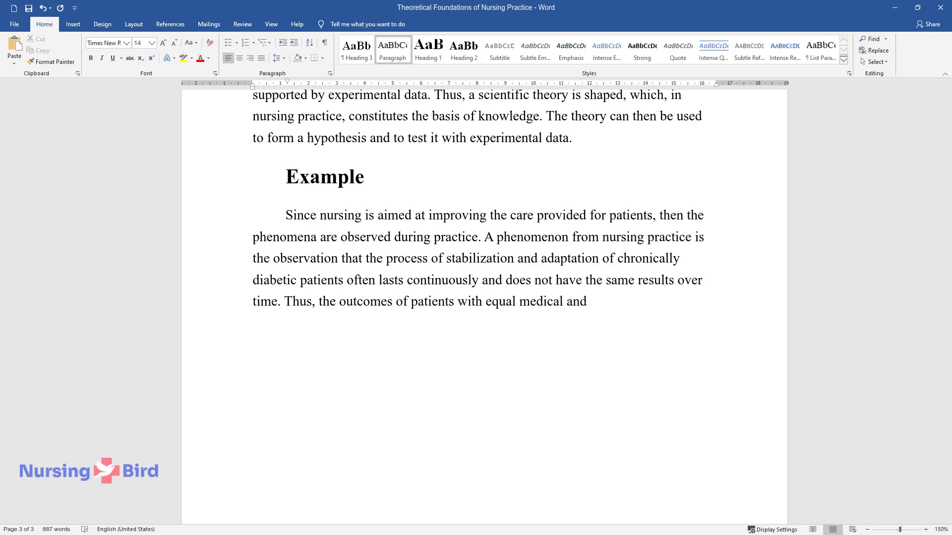
text( nursing activities are different. Related concepts)
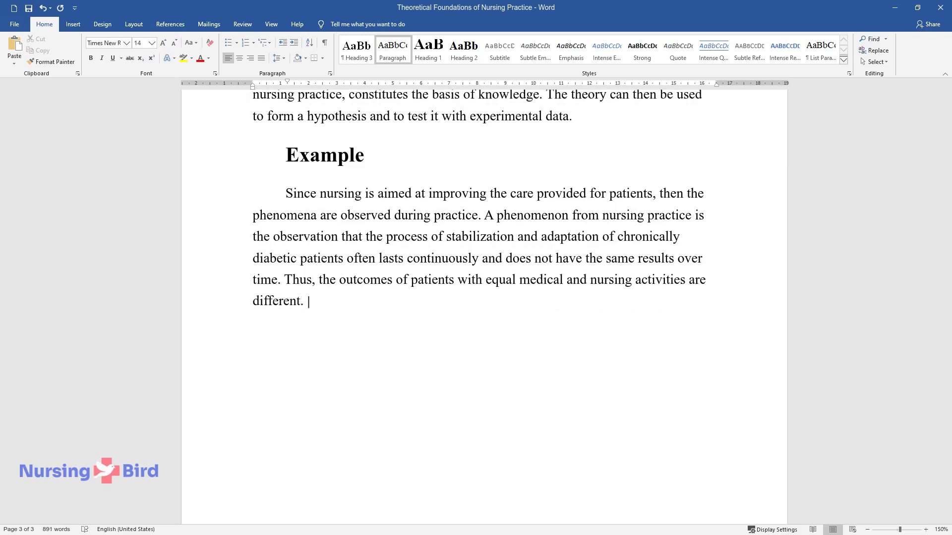
text( that can be ident)
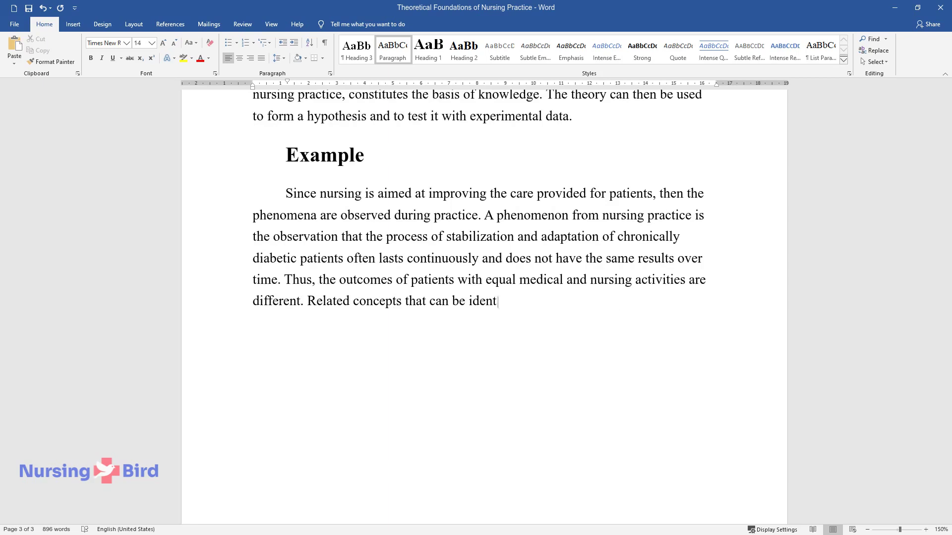
text(ified include patient, chronic il)
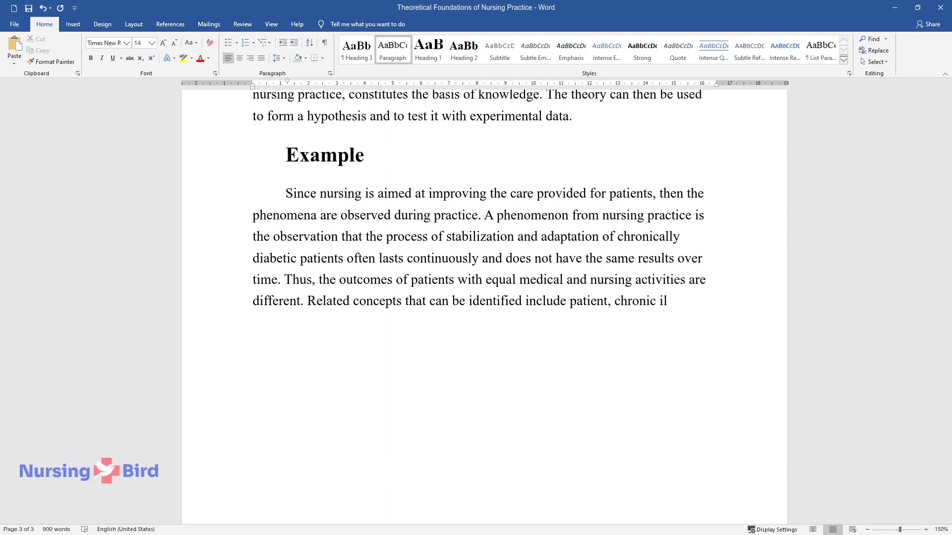
text(lness, stabilization process, and )
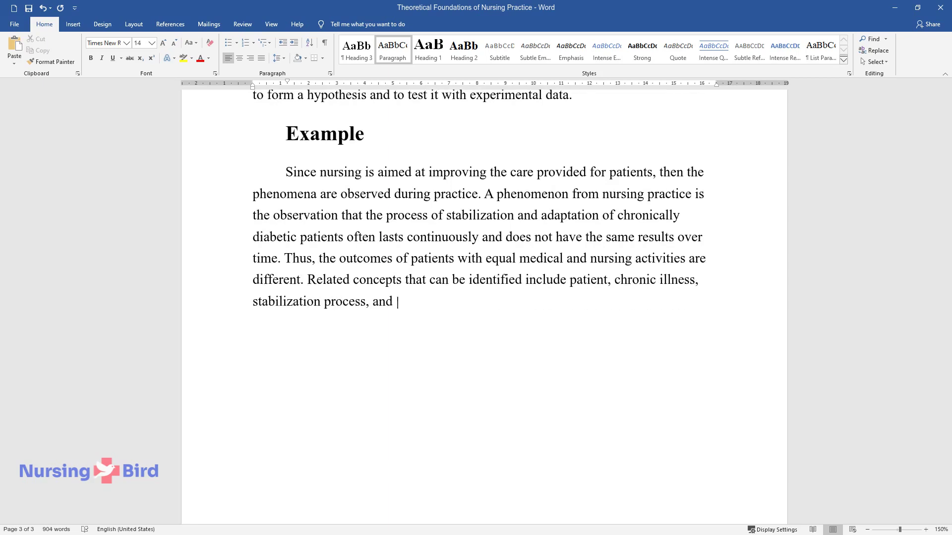
text(outcomes. Based on the identified )
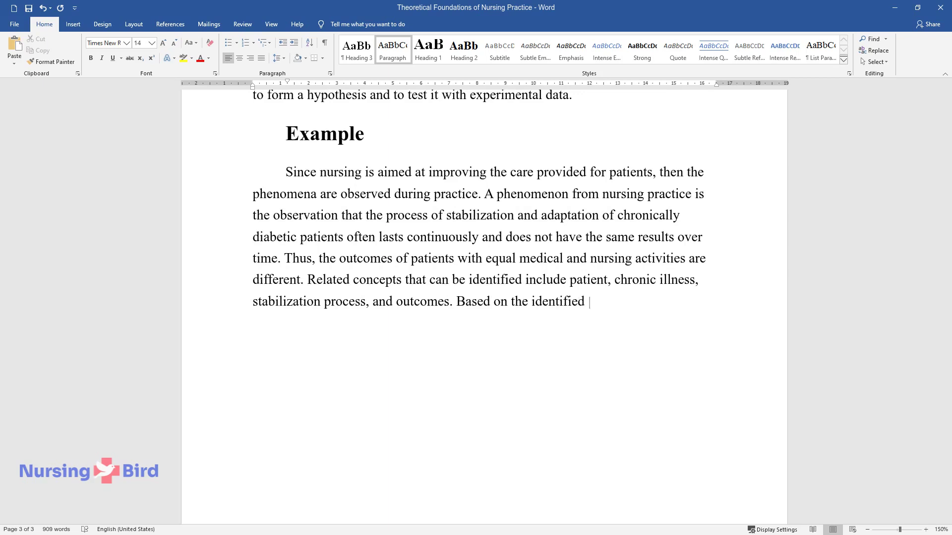
text(concepts, it is possible to form a)
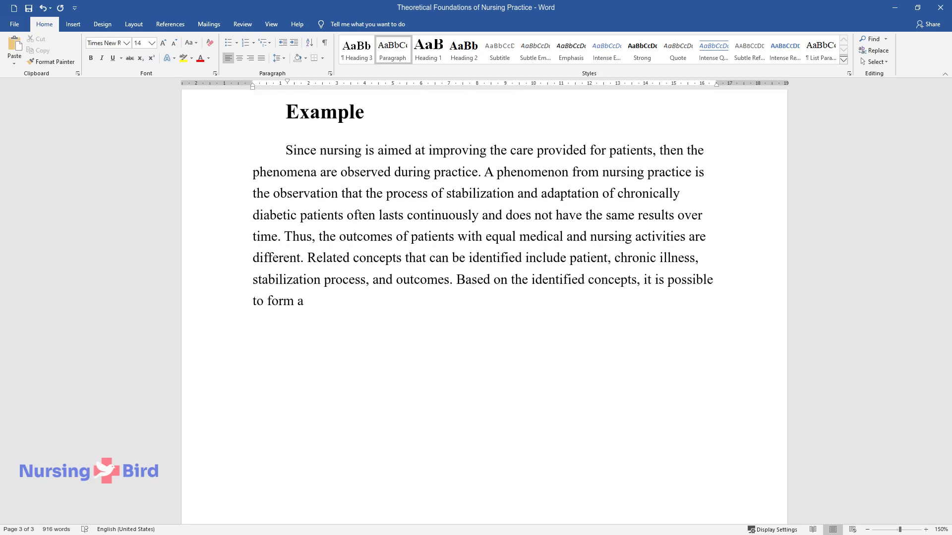
text( proposition that the outcomes of )
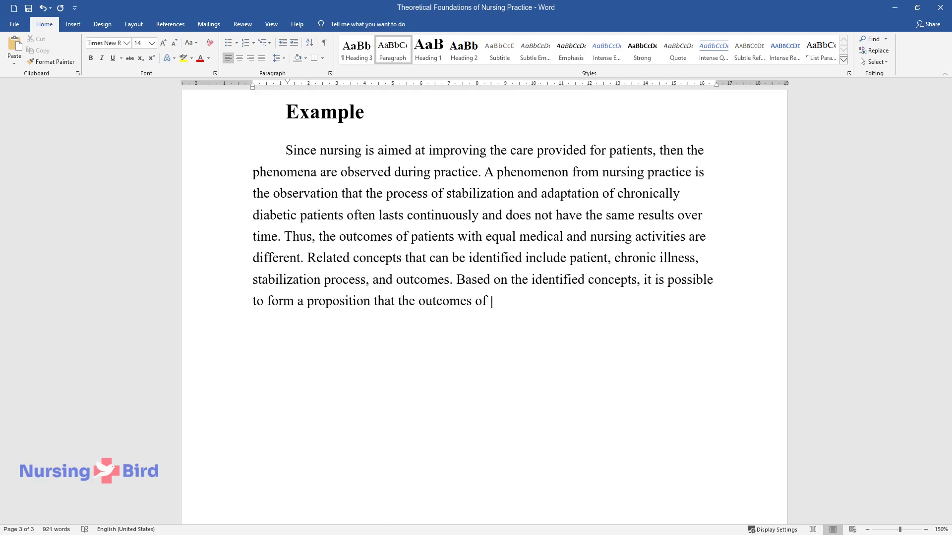
text(stabilization and adaptation of pa)
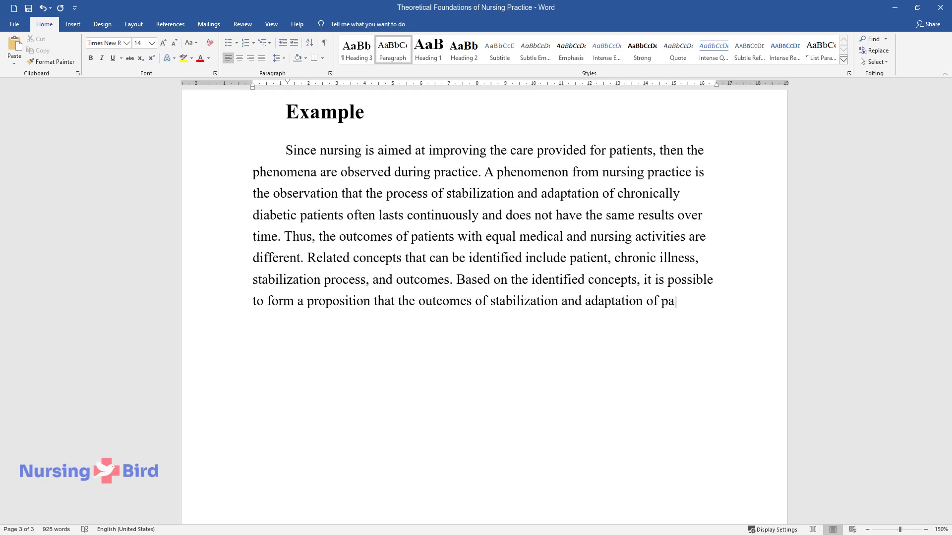
text(tients with chronic diabetes are i)
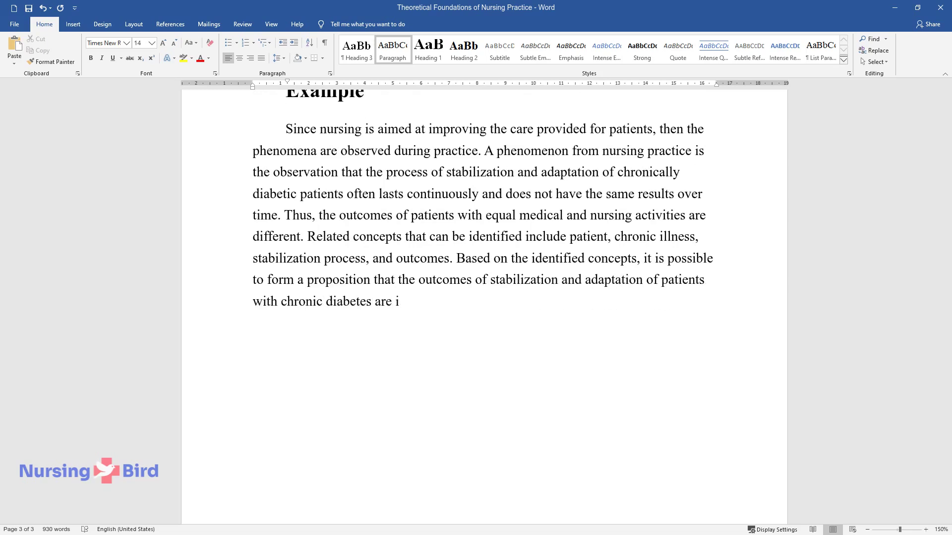
text(nfluenced not only by medical and )
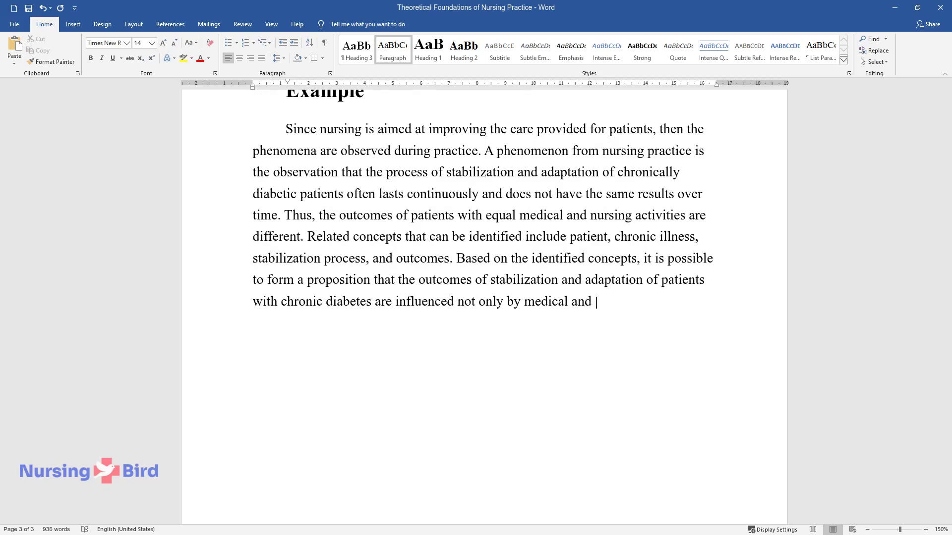
text(nursing care but also by other fac)
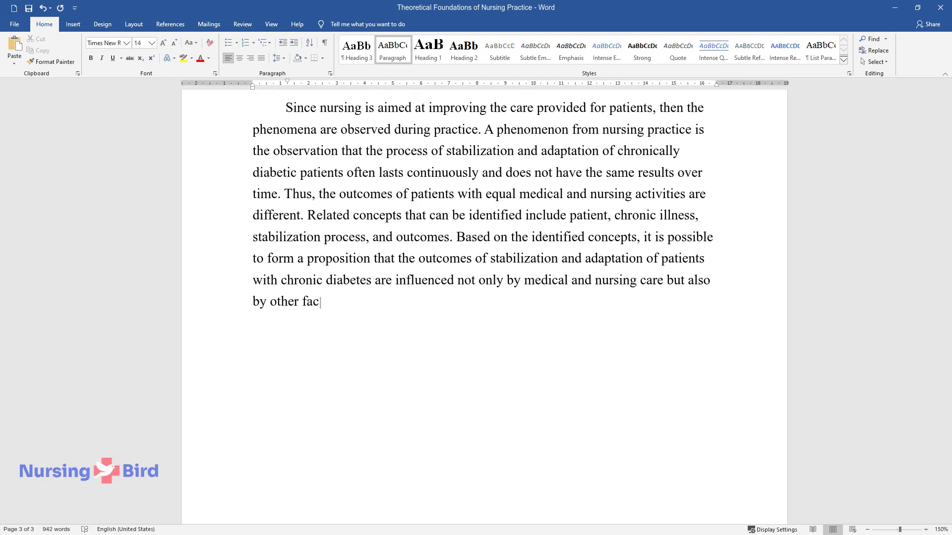
text(tors.)
key(Return)
Finish the 'Using a proposition' paragraph and begin 'All four terms are interrelated…'
text(Using)
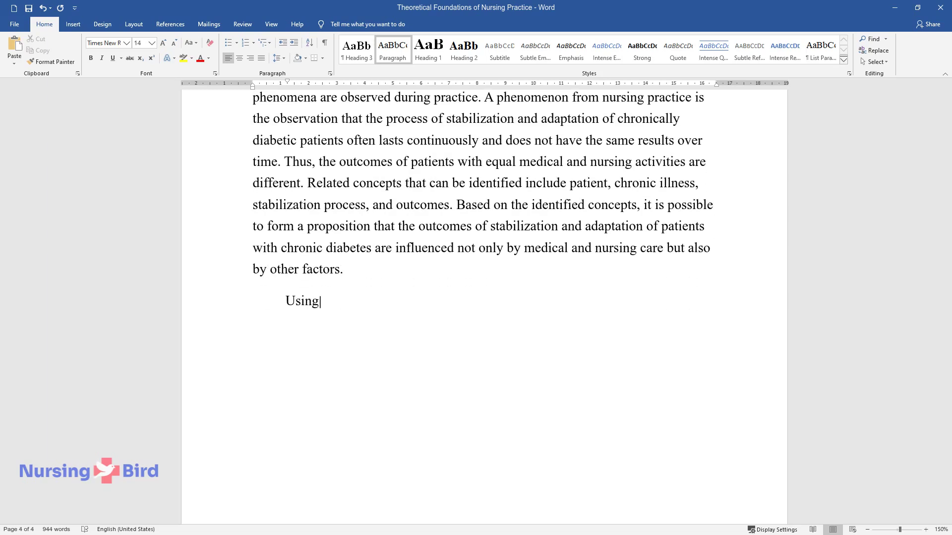
text( a proposition, one can form an as)
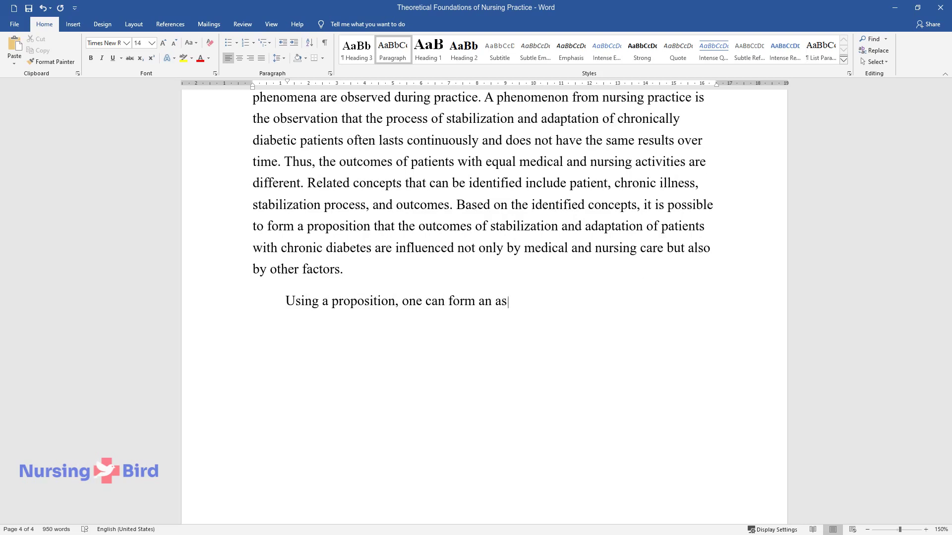
text(sumption that needs a number of lo)
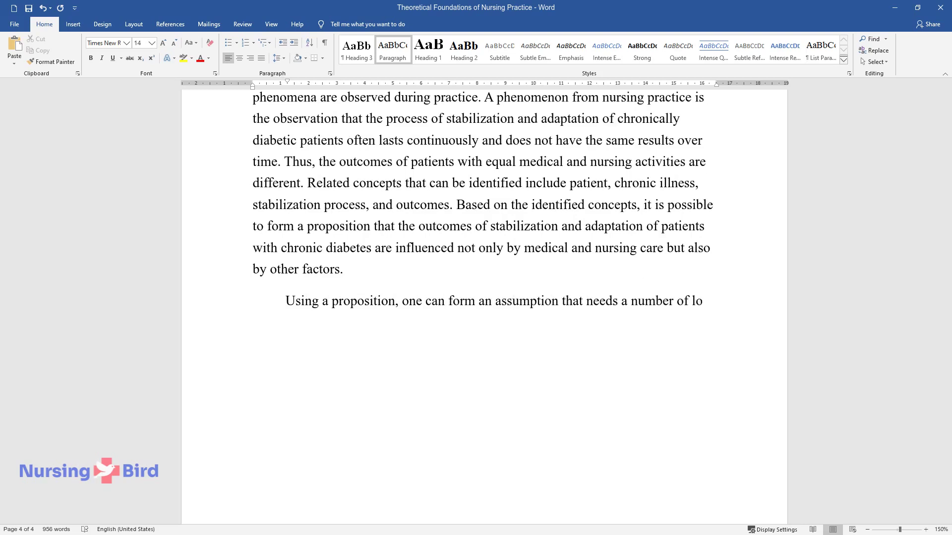
text(gical conclusions. First of all, t)
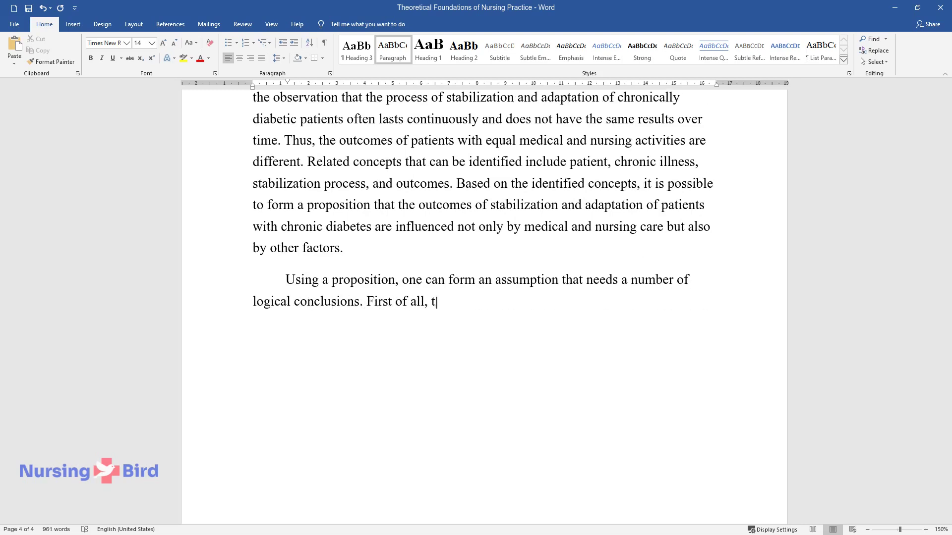
text(ed concept is also the pa)
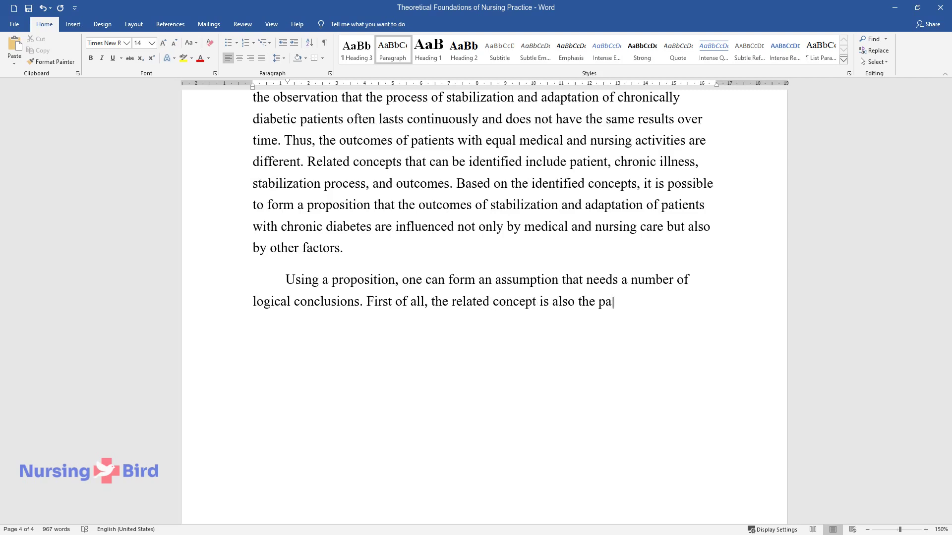
text(tient, which implies their active participation in the process and the theory)
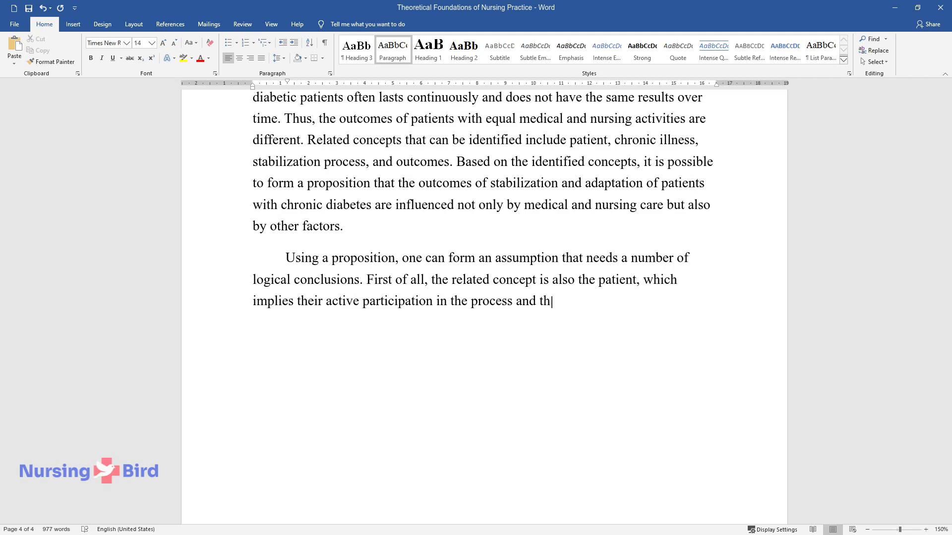
text(. Thus, the factors of influence c)
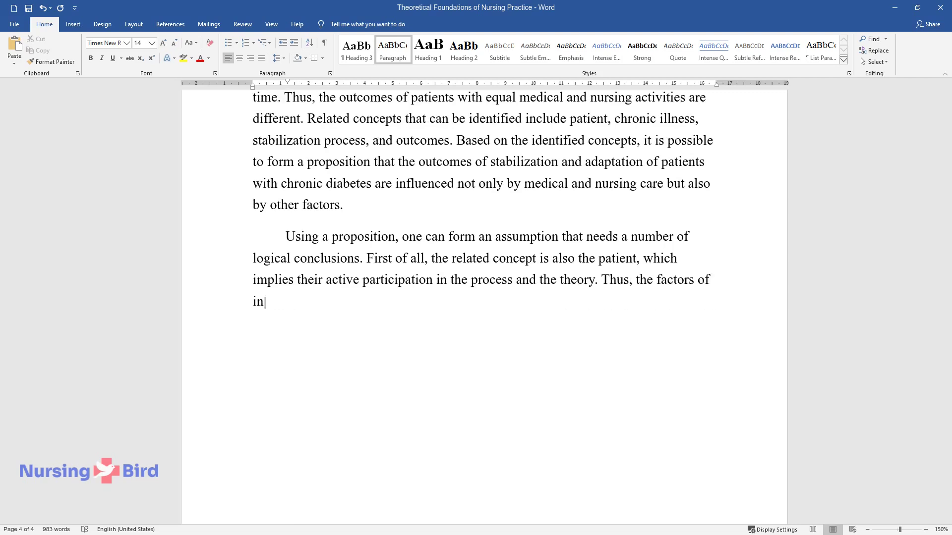
text(an be either their actions)
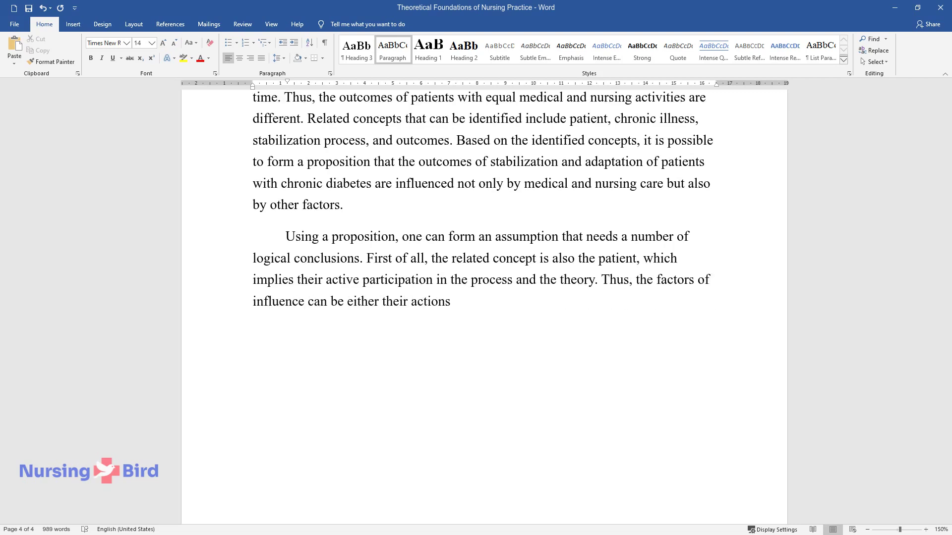
text( or psychological aspects. The fo)
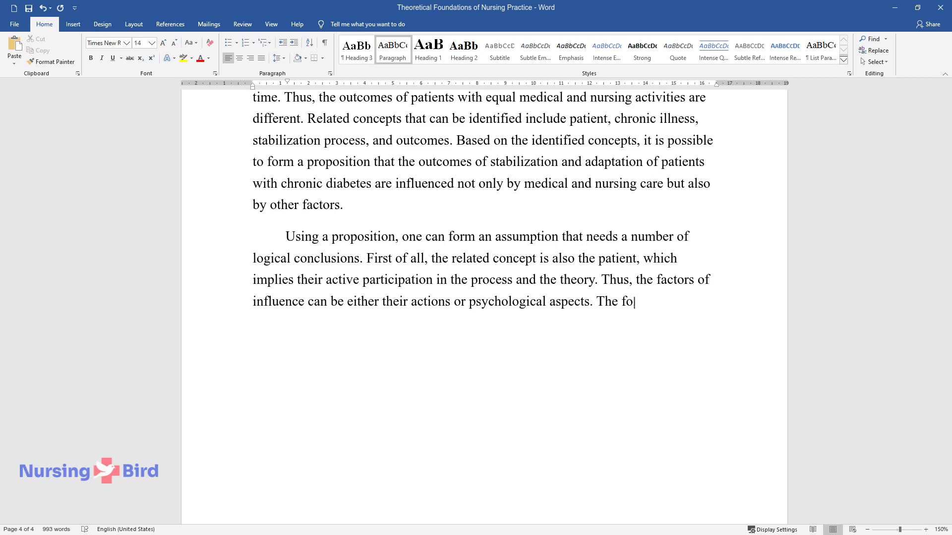
text(rmed assumption i)
text(s defined as the )
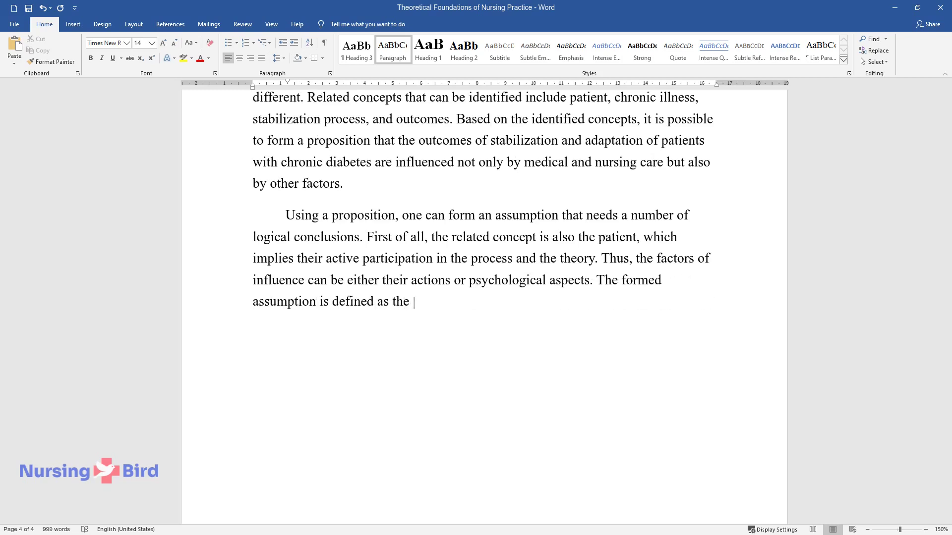
text(outcomes of the patient in the pro)
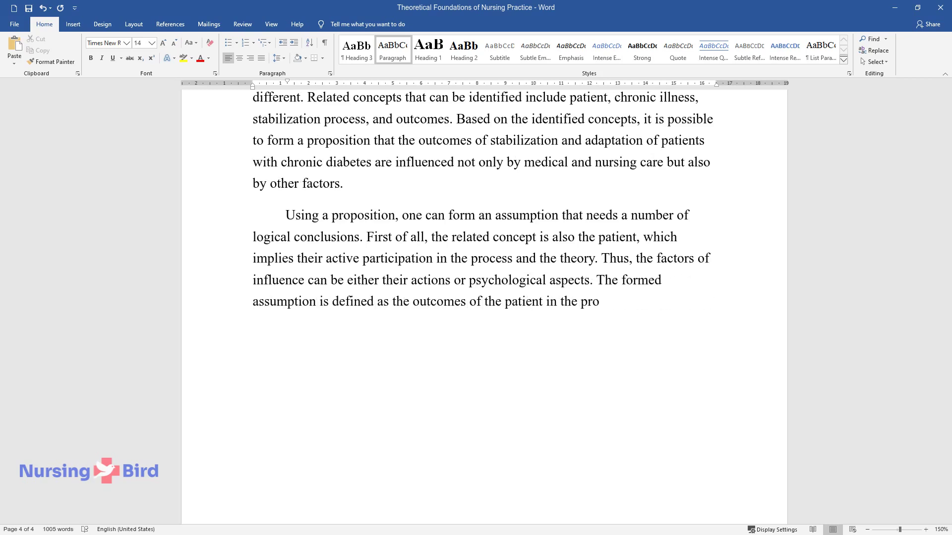
text(cess of stabilization and adaptati)
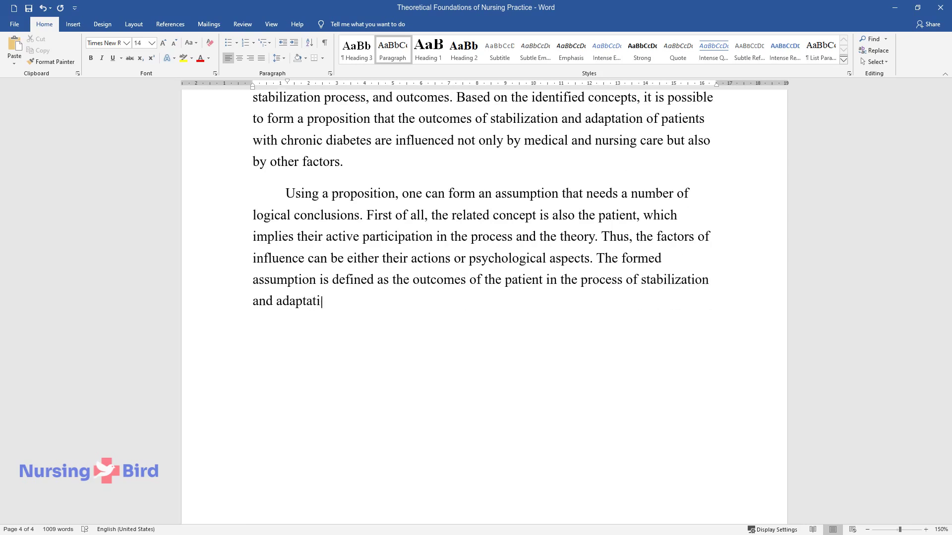
text(on in chronic diabetes depending o)
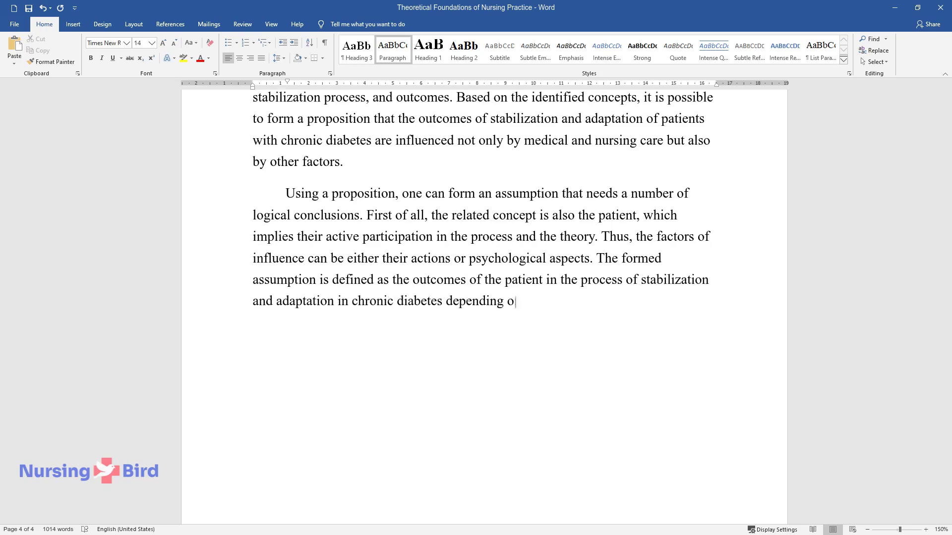
text(n the self-management and psychological st)
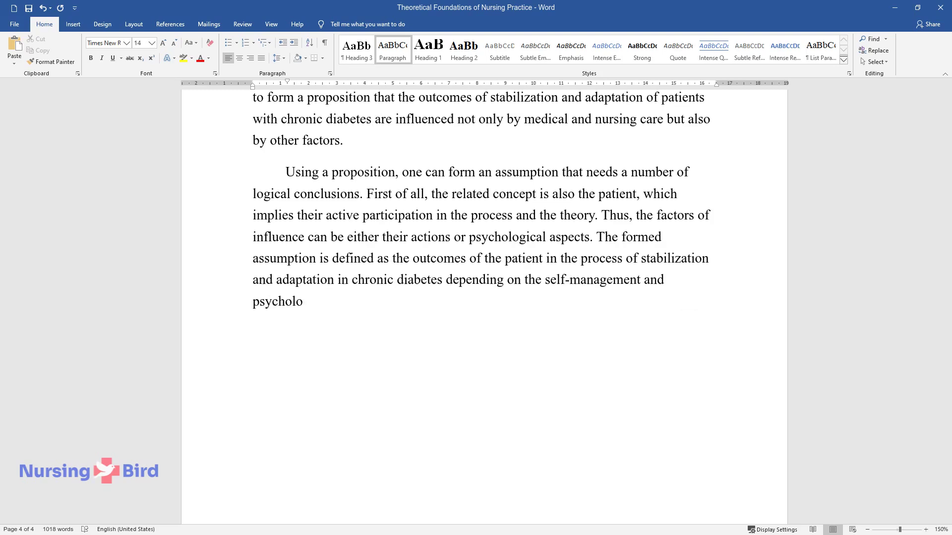
text(ate of the person.)
key(Return)
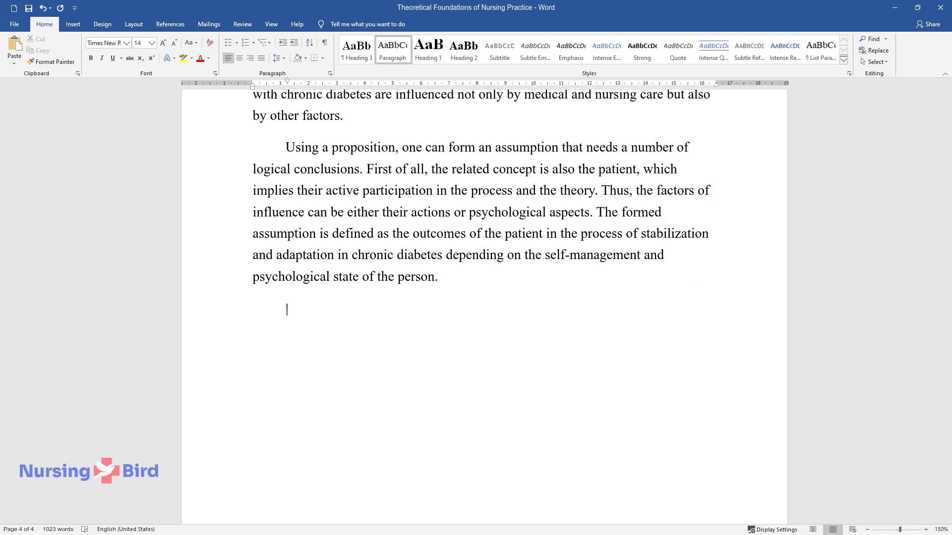
text(All four terms a)
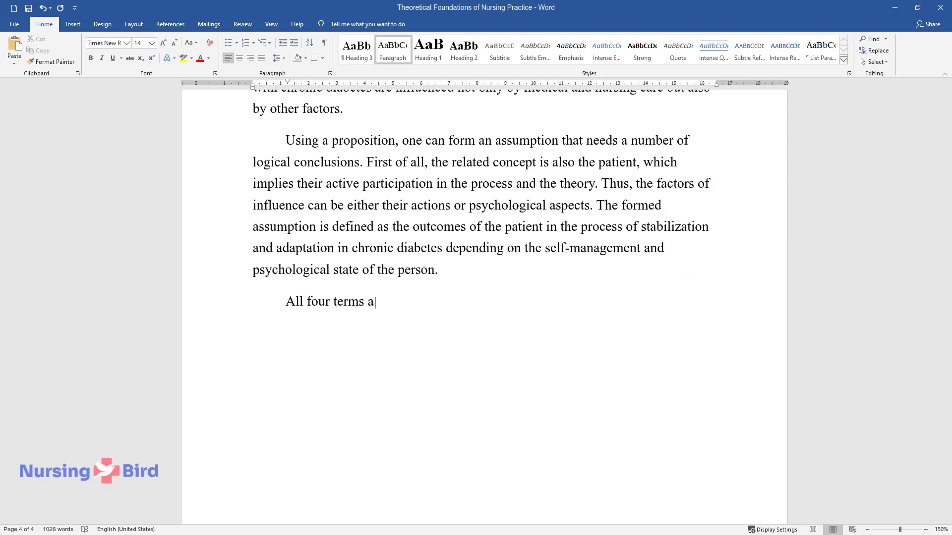
text(re interrelated to offer a framewor)
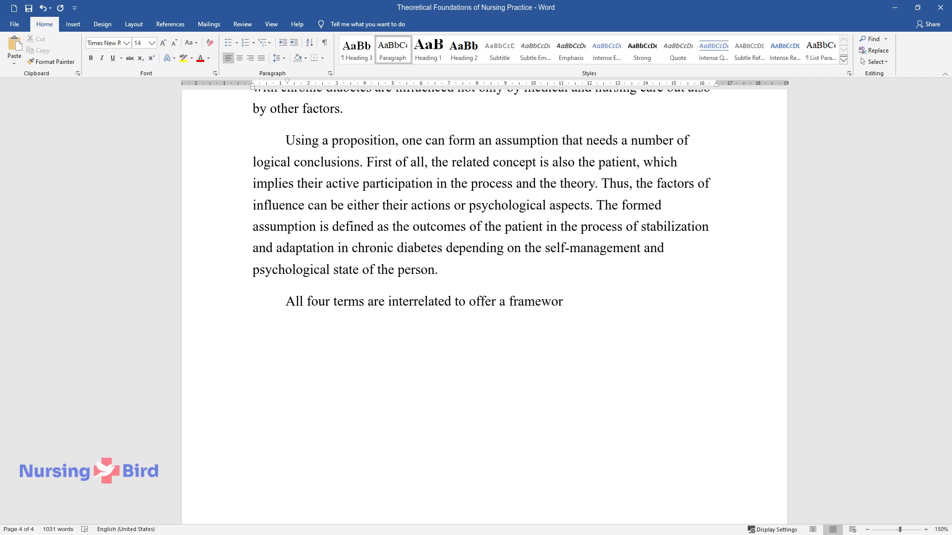
text(k for studying the effect of patient)
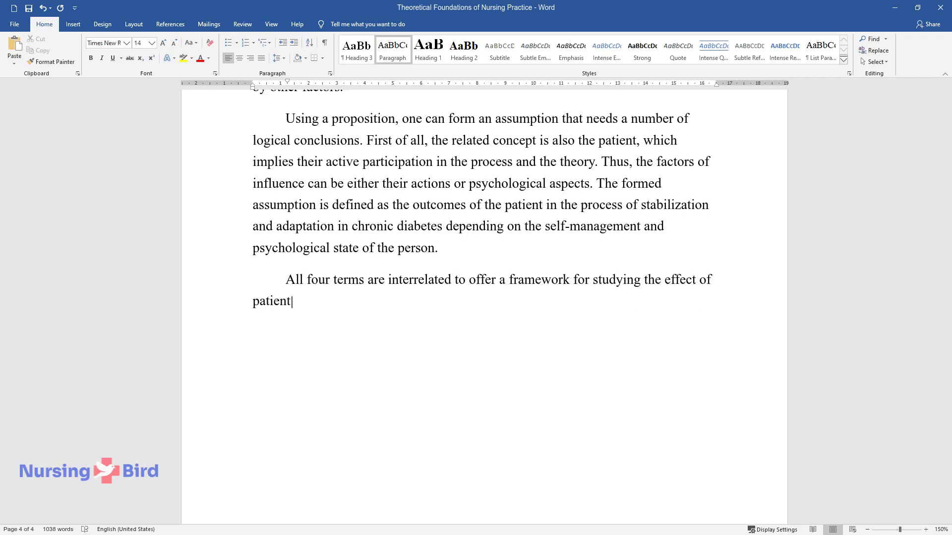
text( behavior and psychological state on)
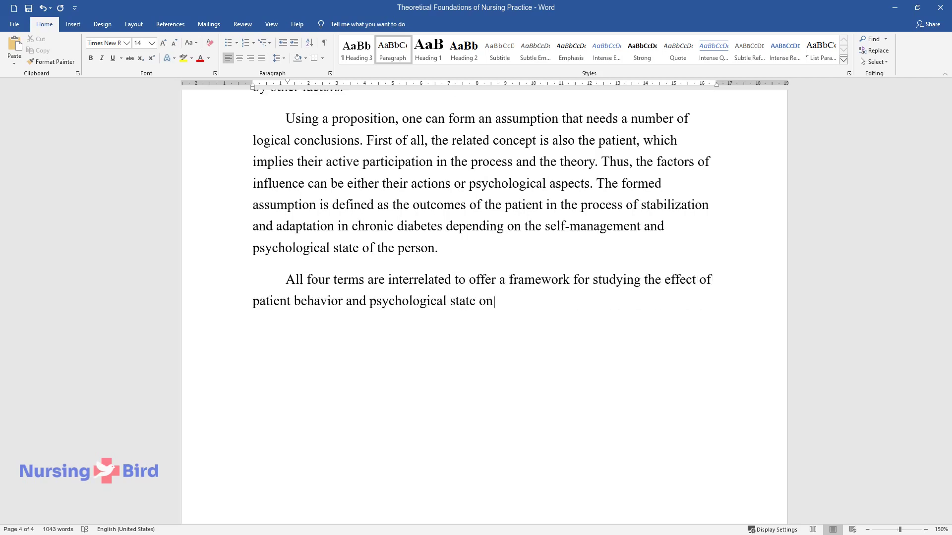
text( the outcomes of therapy for chroni)
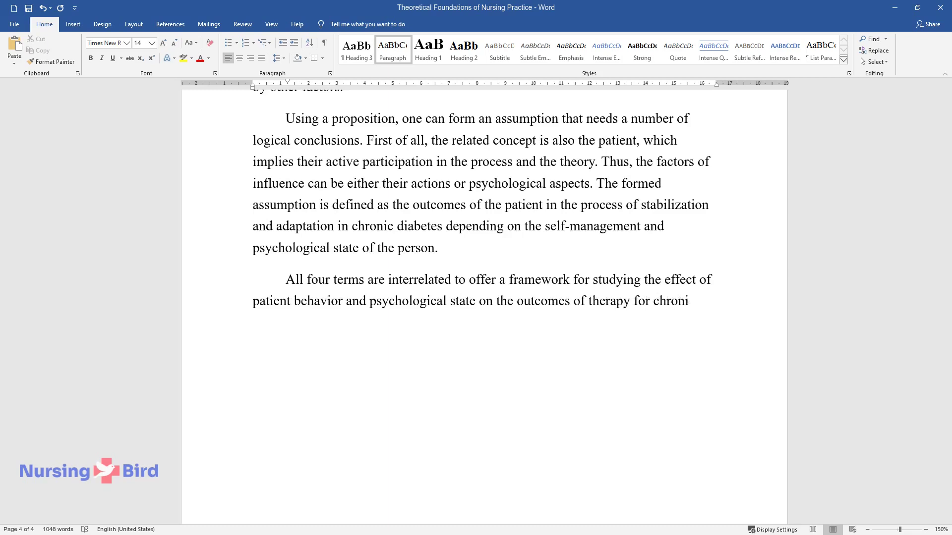
text(c disease. The phenomenon o)
text(bserved )
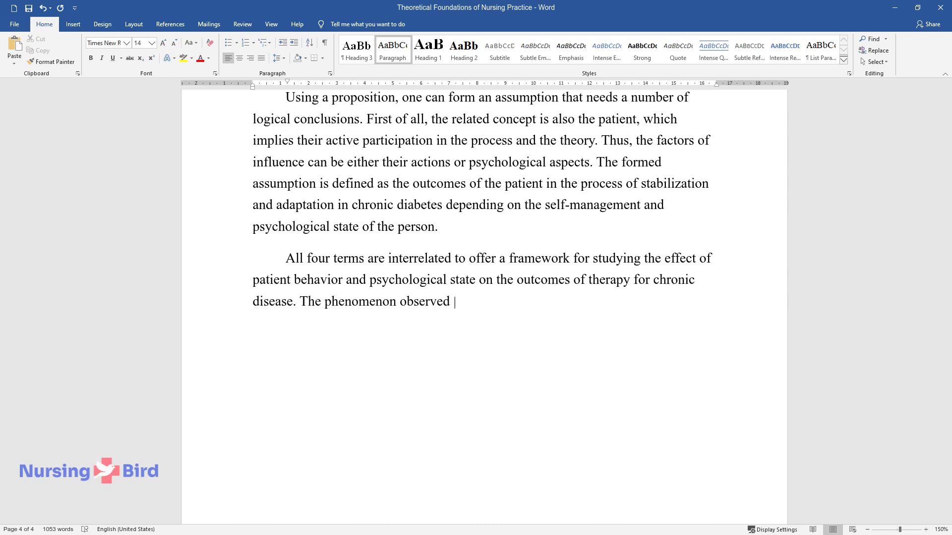
text(in nursing practice provides a basis)
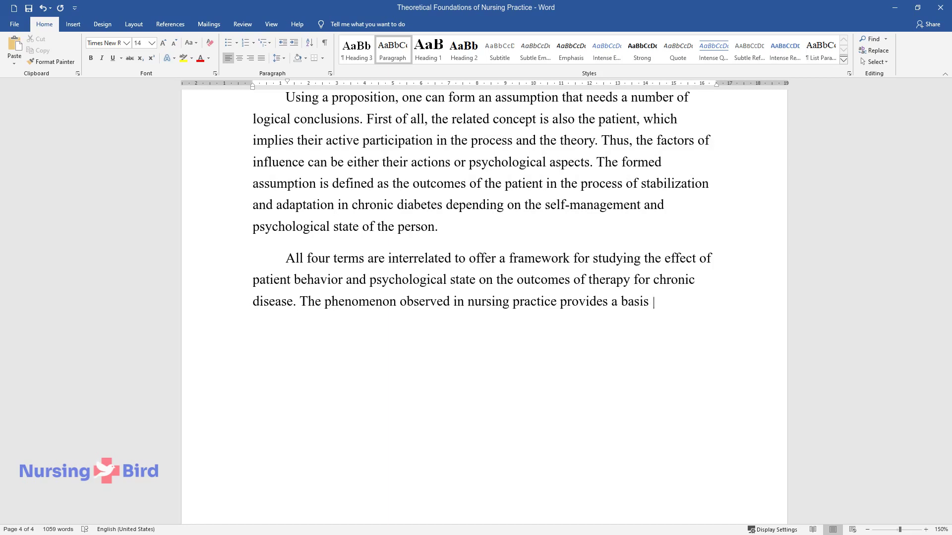
text( for research interest and questionin)
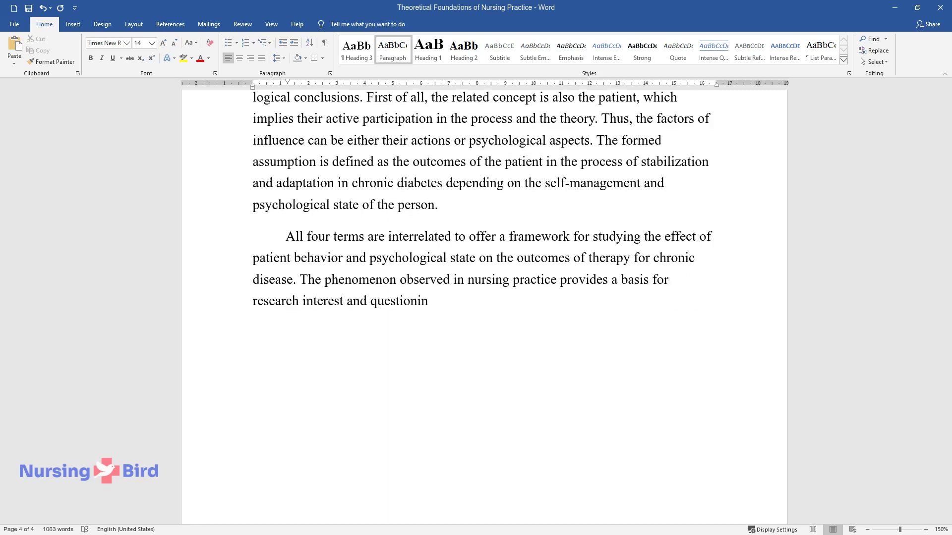
text(g. The identified concepts highligh)
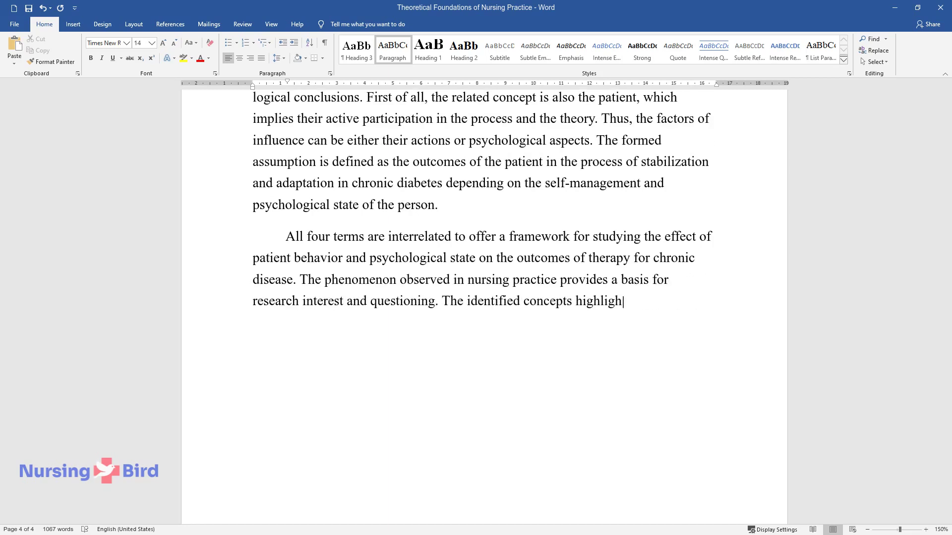
text(t the key aspects for determining th)
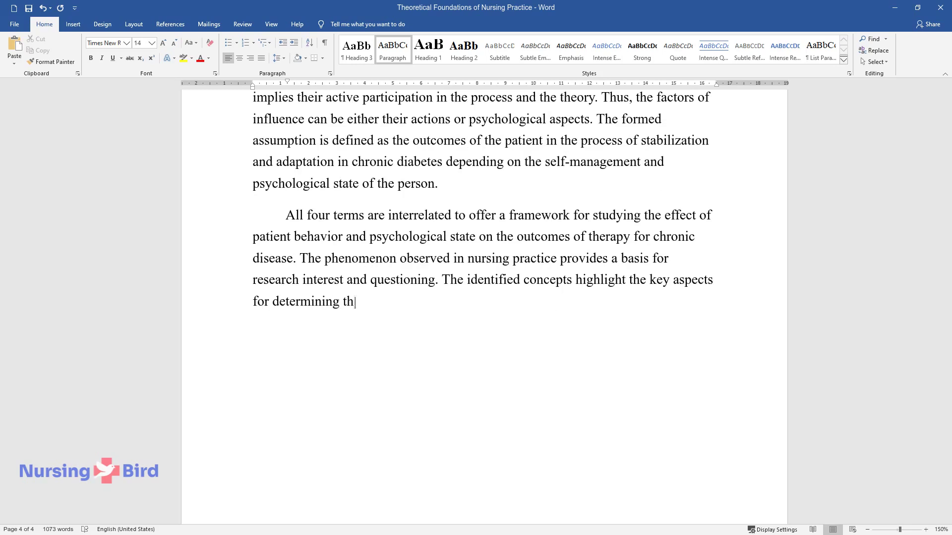
text(e interrelationships of the parts of)
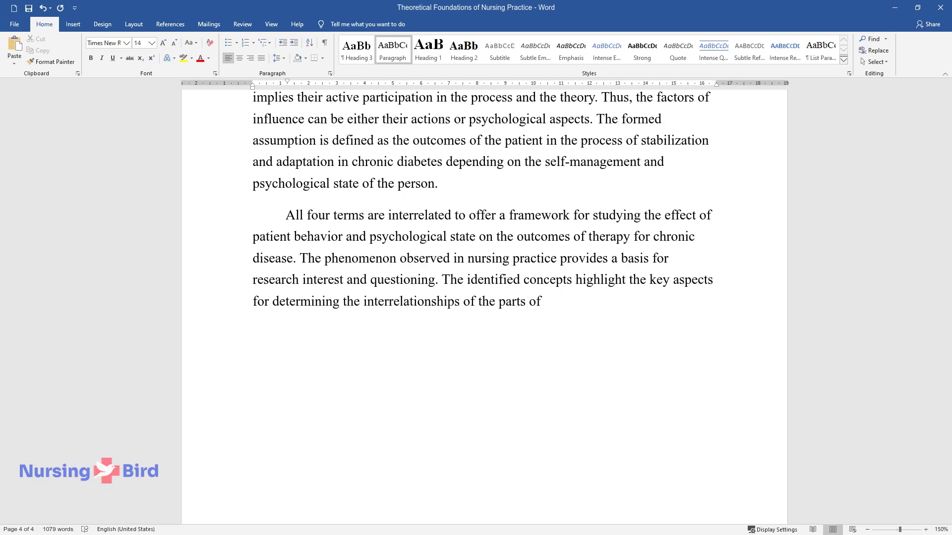
text( the phenomenon. Proposition establ)
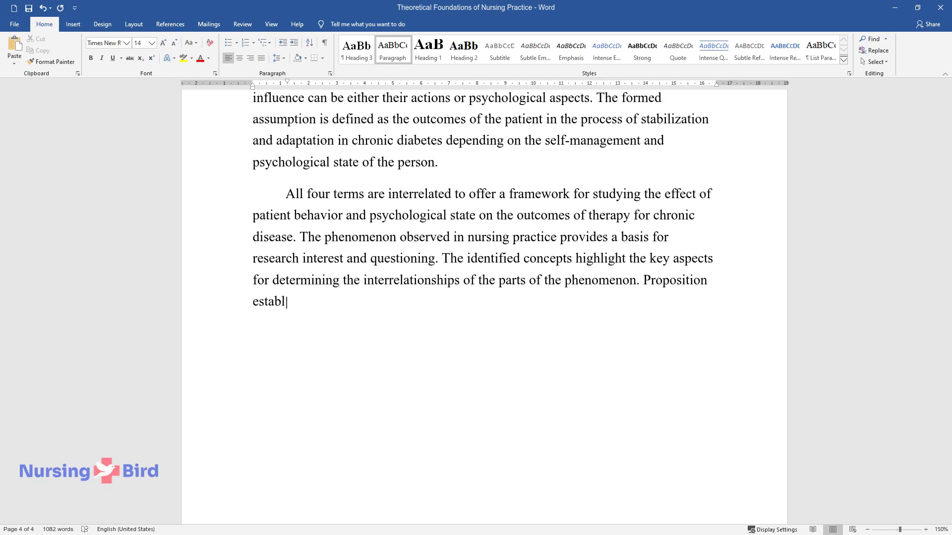
text(ishes the links between the concepts)
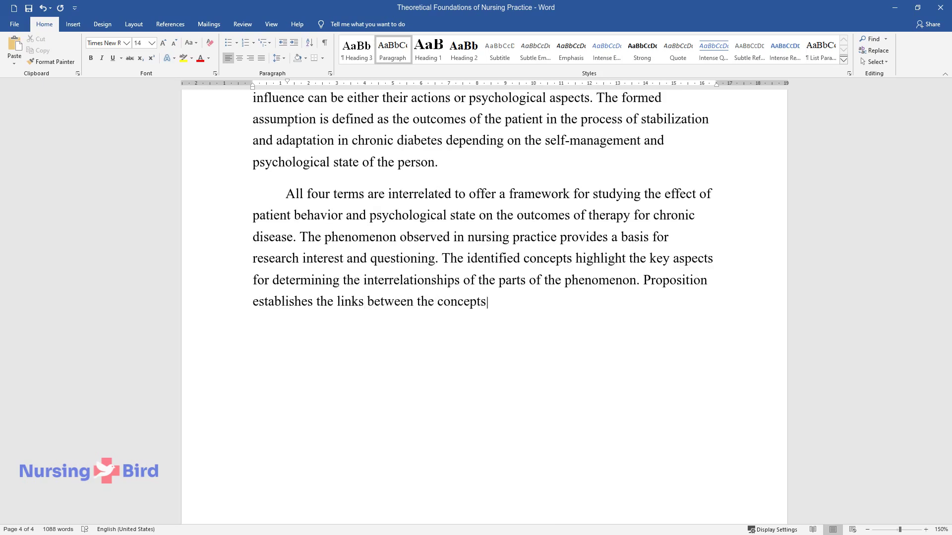
text( to form an understanding of their i)
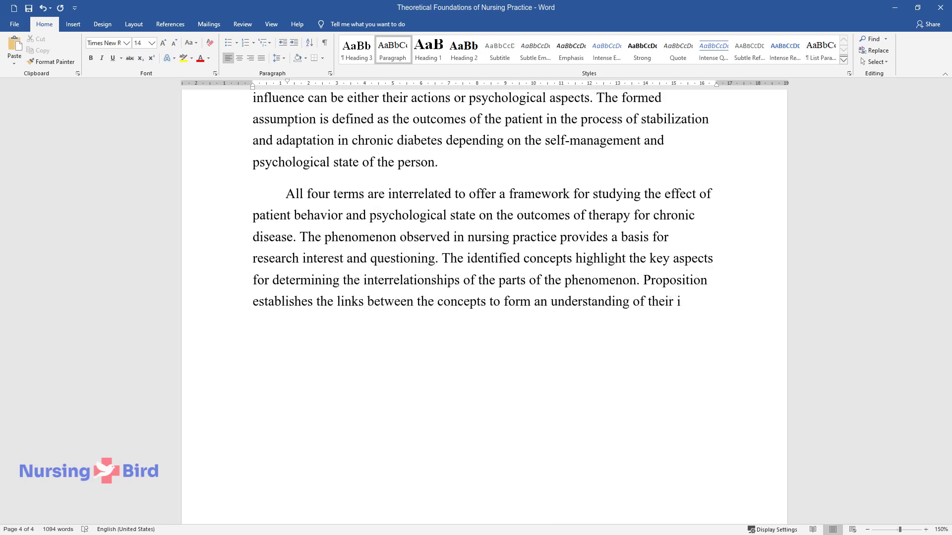
text(nfluence on each other. Assumption u)
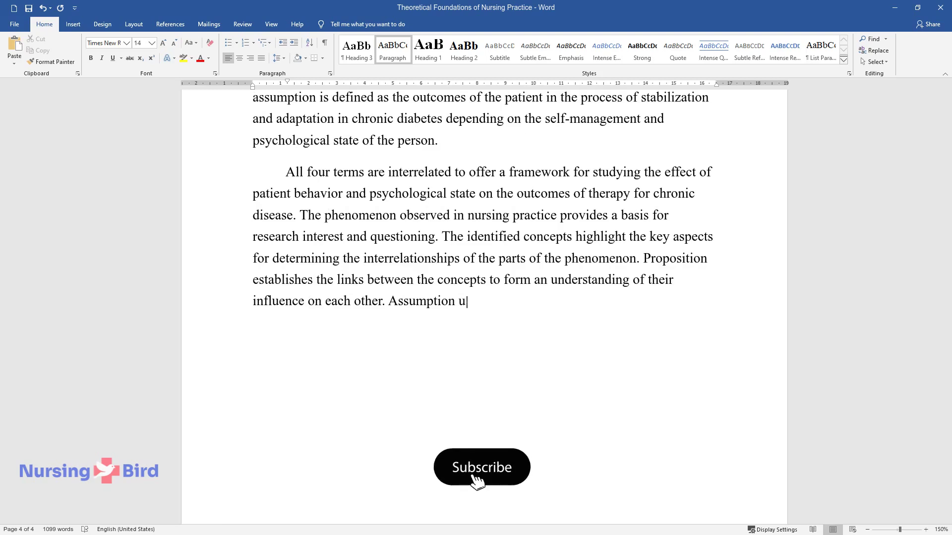
text(ses the described results of observ)
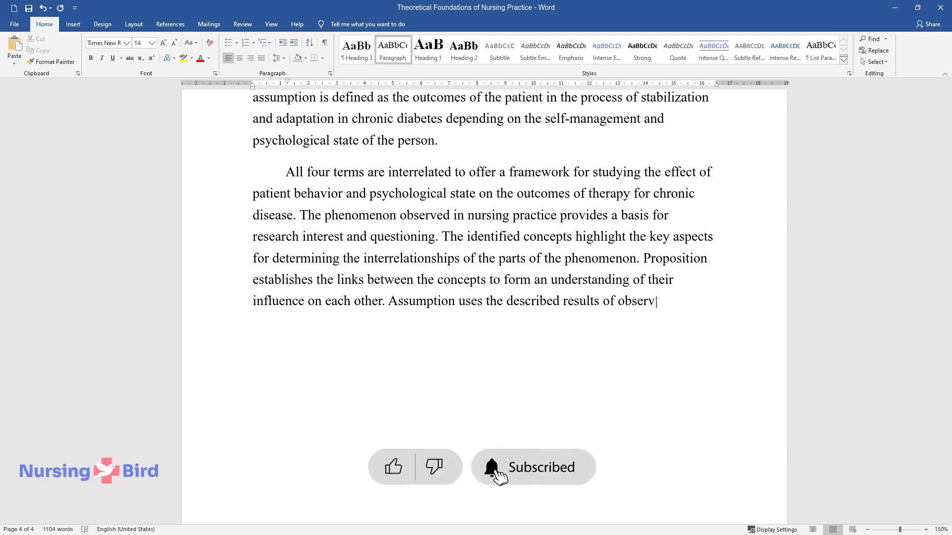
text(ations and analysis to form a testab)
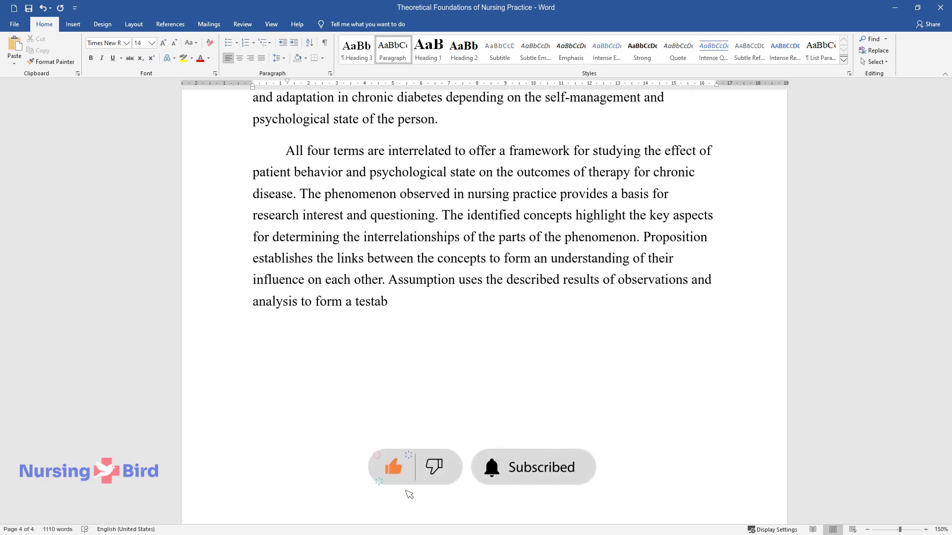
text(le theory that can become an object)
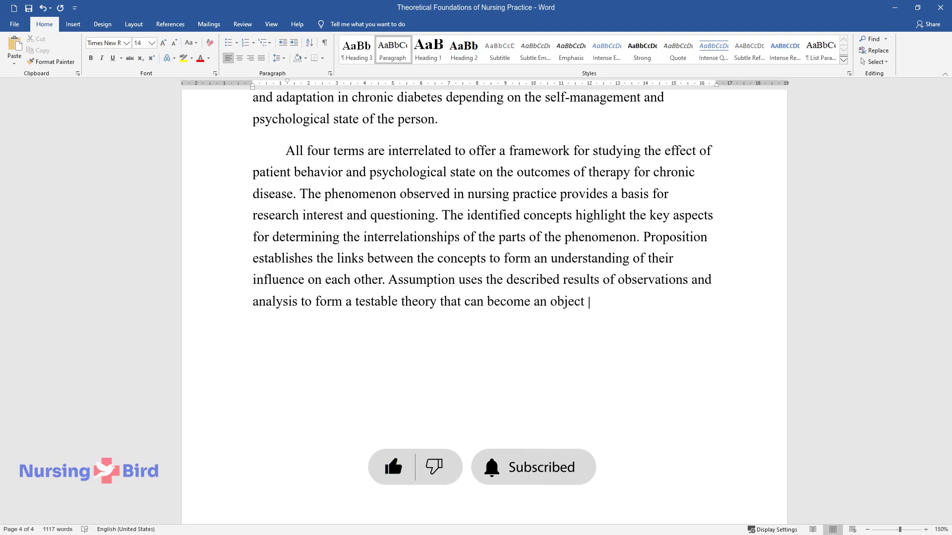